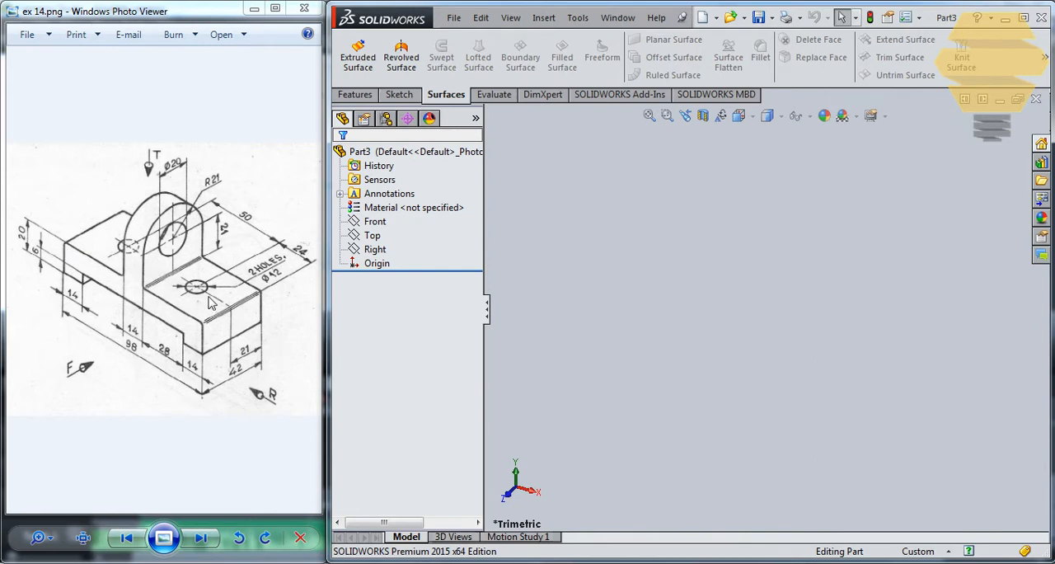
Step: Start a sketch on the Front plane and draw a corner rectangle about 116 by 11 mm with its upper edge through the origin
{"action": "left_click", "coordinate": [399, 95]}
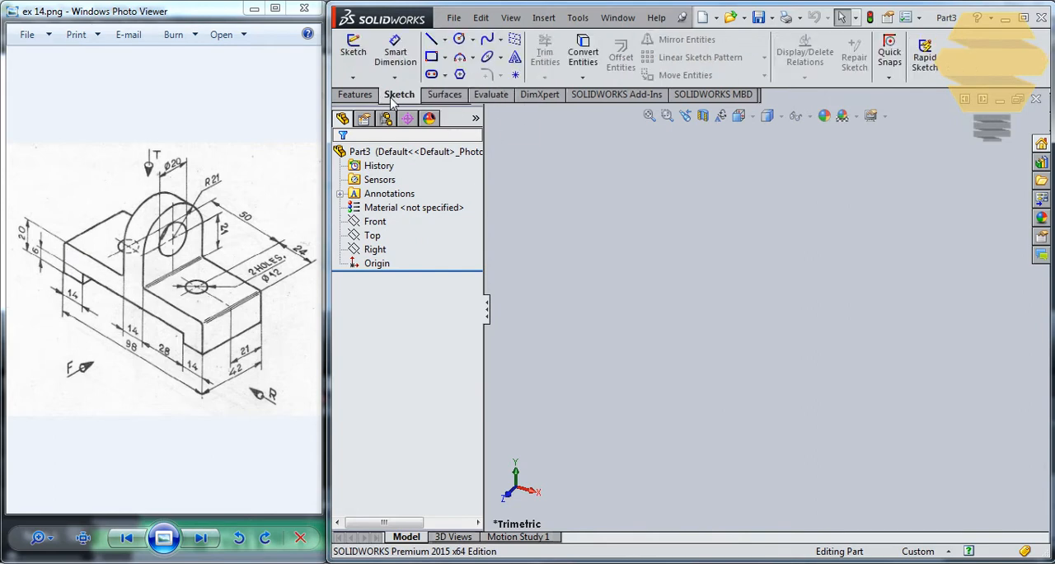
{"action": "left_click", "coordinate": [353, 52]}
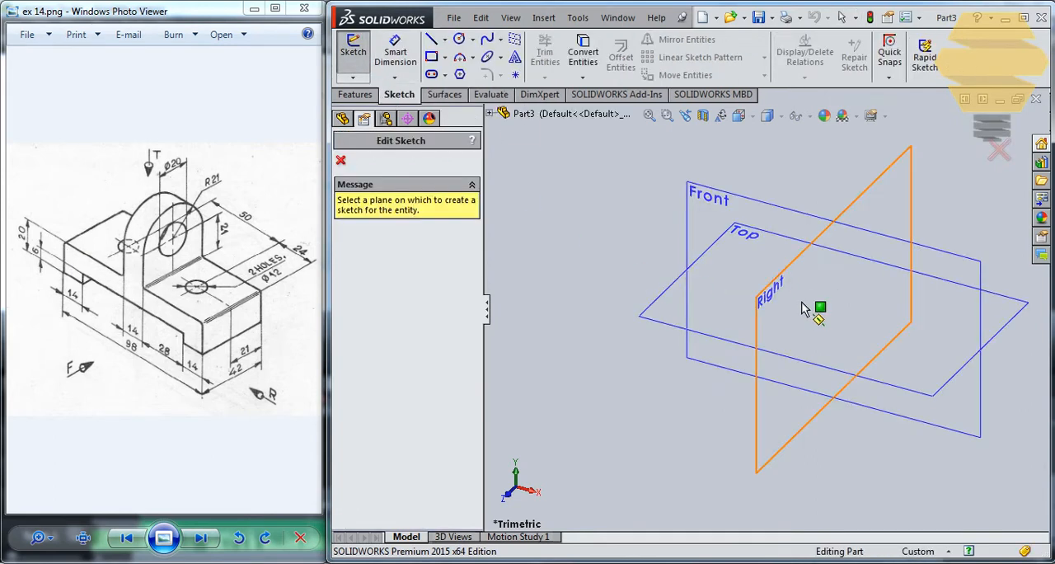
{"action": "left_click", "coordinate": [696, 221]}
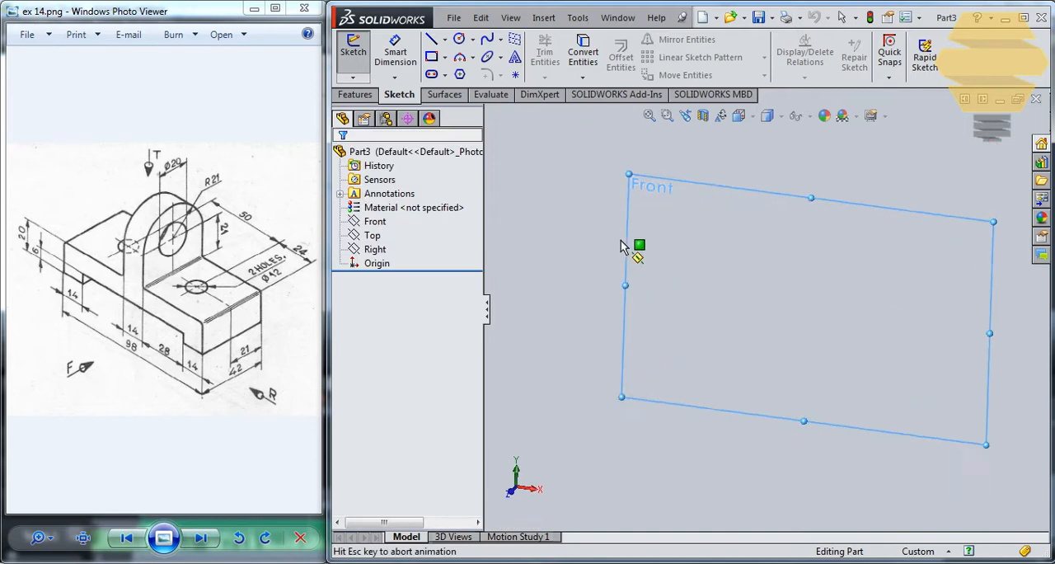
{"action": "left_click", "coordinate": [431, 56]}
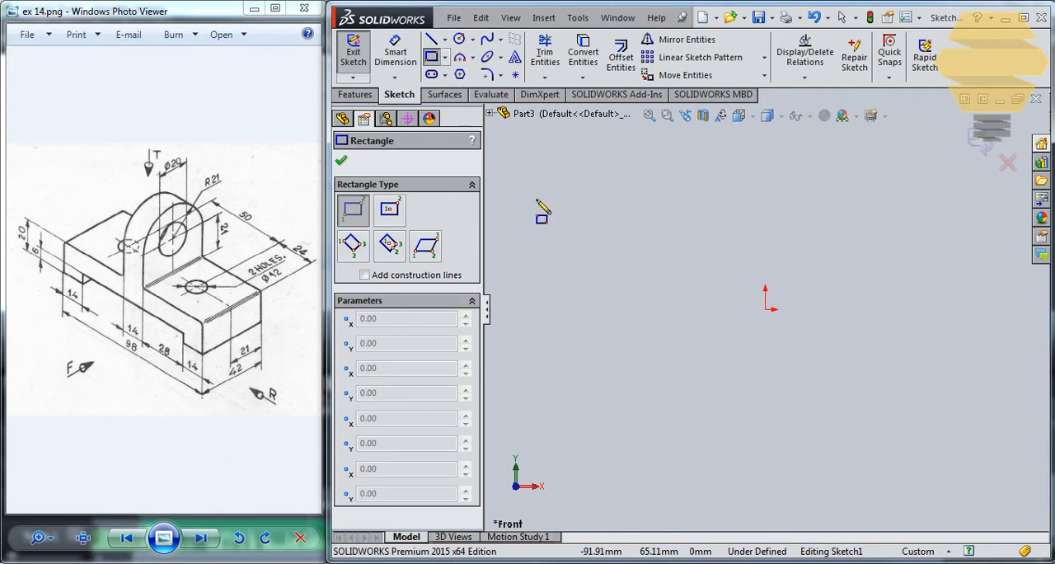
{"action": "left_click", "coordinate": [613, 309]}
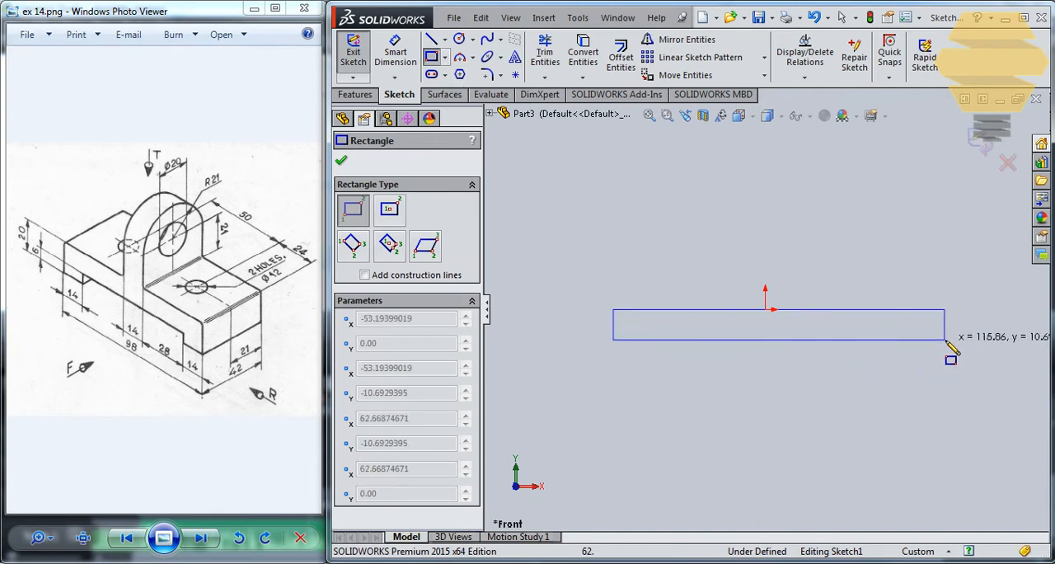
{"action": "left_click", "coordinate": [946, 338]}
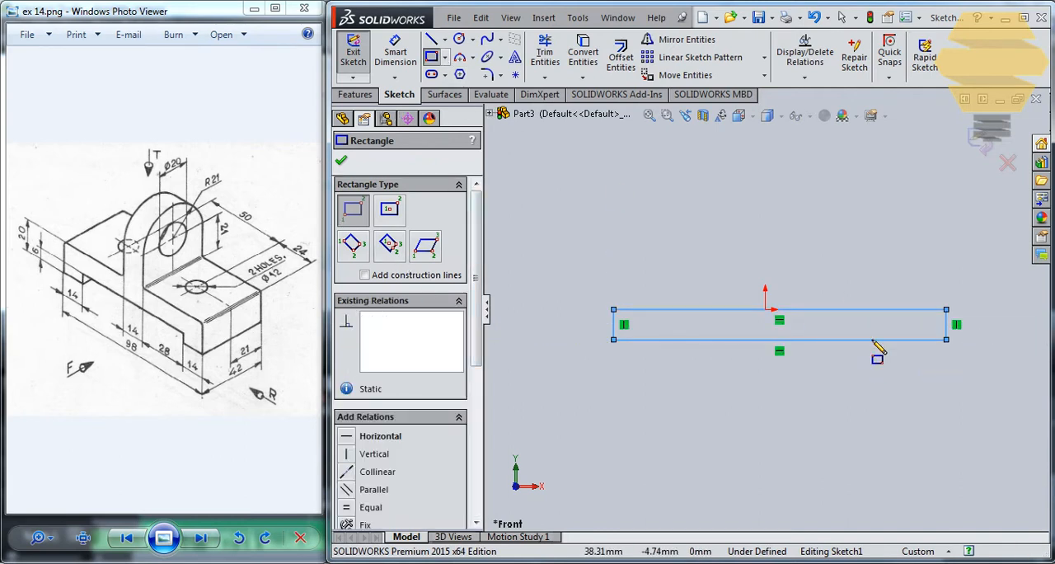
{"action": "left_click", "coordinate": [613, 340]}
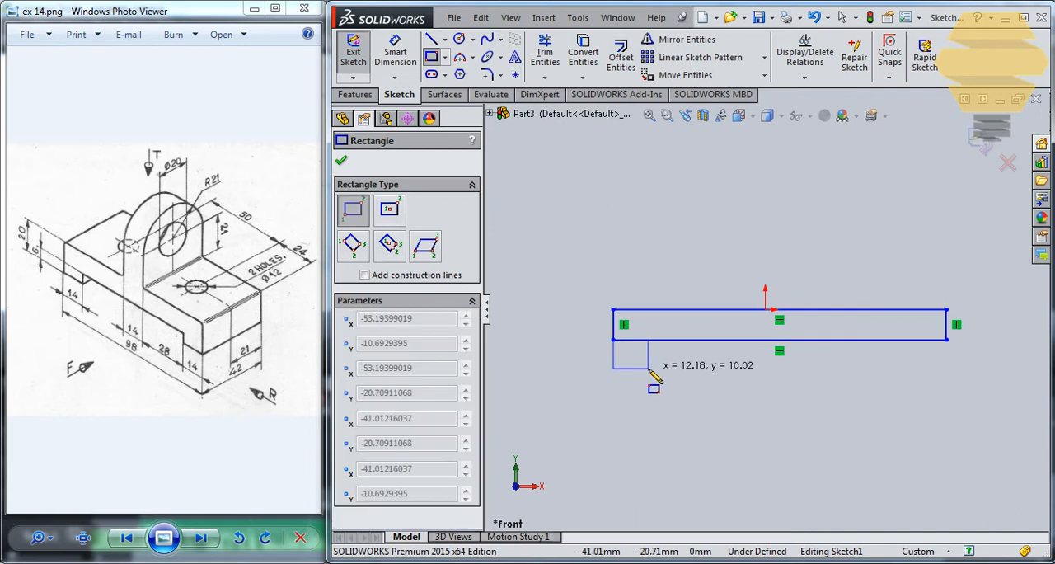
{"action": "key", "text": "Escape"}
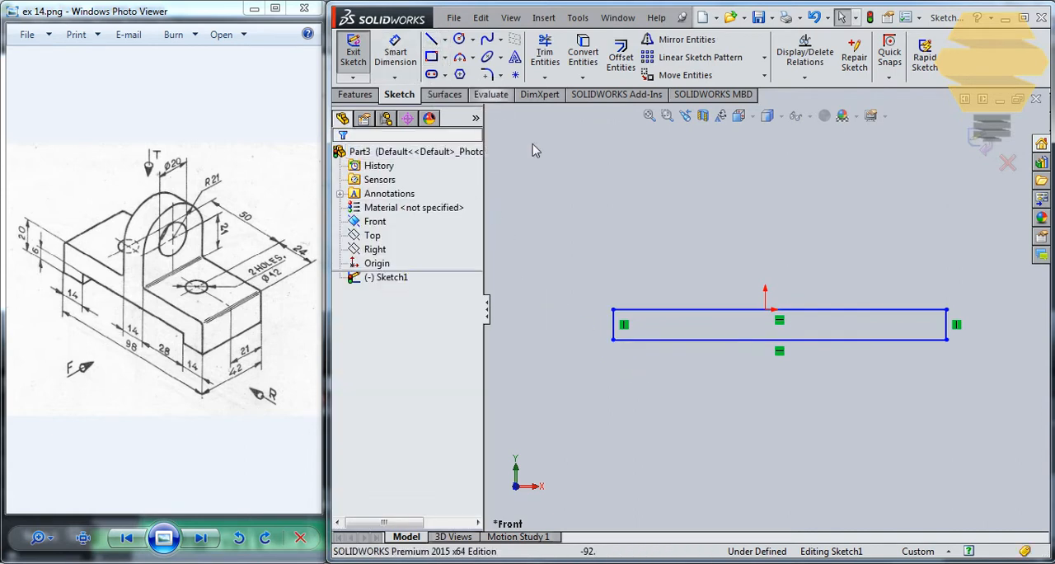
{"action": "left_click", "coordinate": [673, 340]}
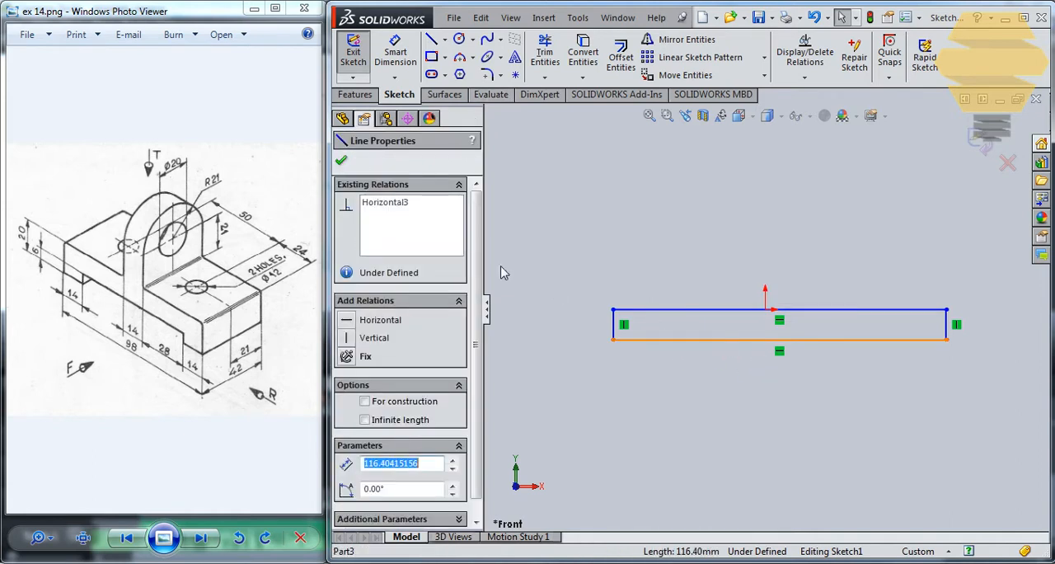
{"action": "key", "text": "Escape"}
Step: Sketch a three-line notch about 93 mm wide and 5 mm high, rising from the rectangle's lower edge
{"action": "left_click", "coordinate": [432, 41]}
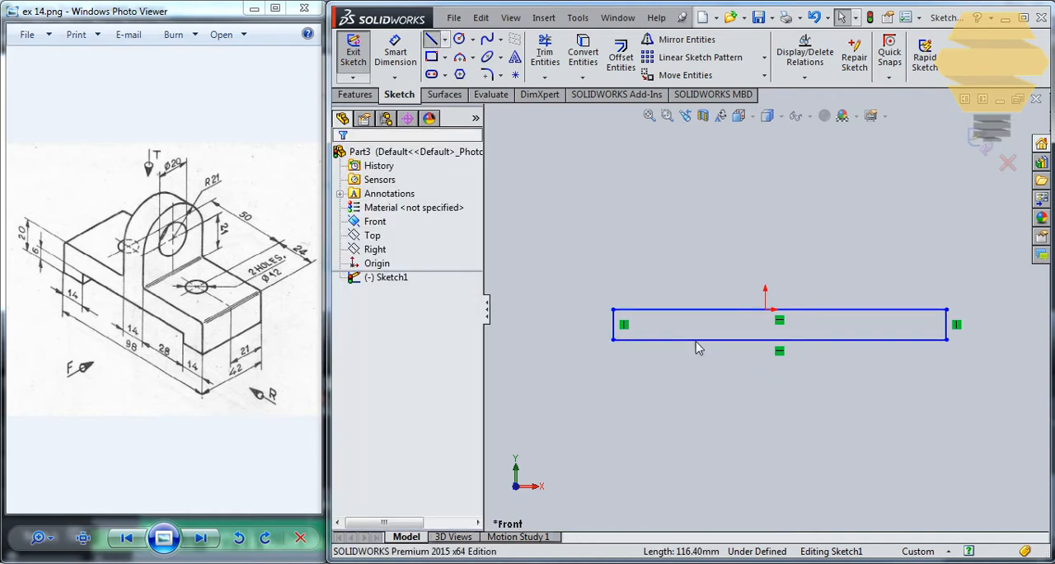
{"action": "left_click", "coordinate": [647, 339]}
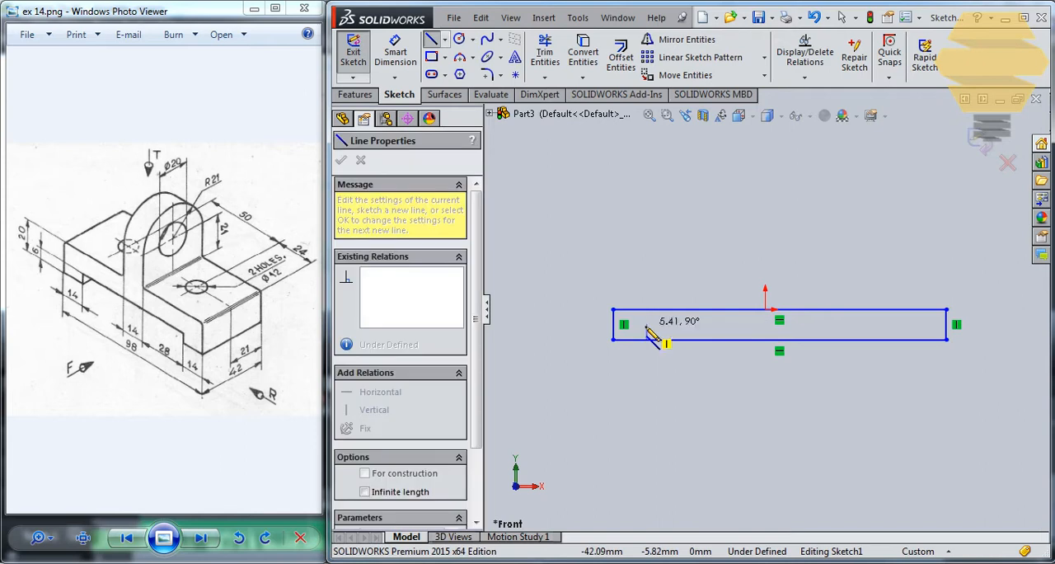
{"action": "left_click", "coordinate": [647, 327]}
{"action": "left_click", "coordinate": [912, 327]}
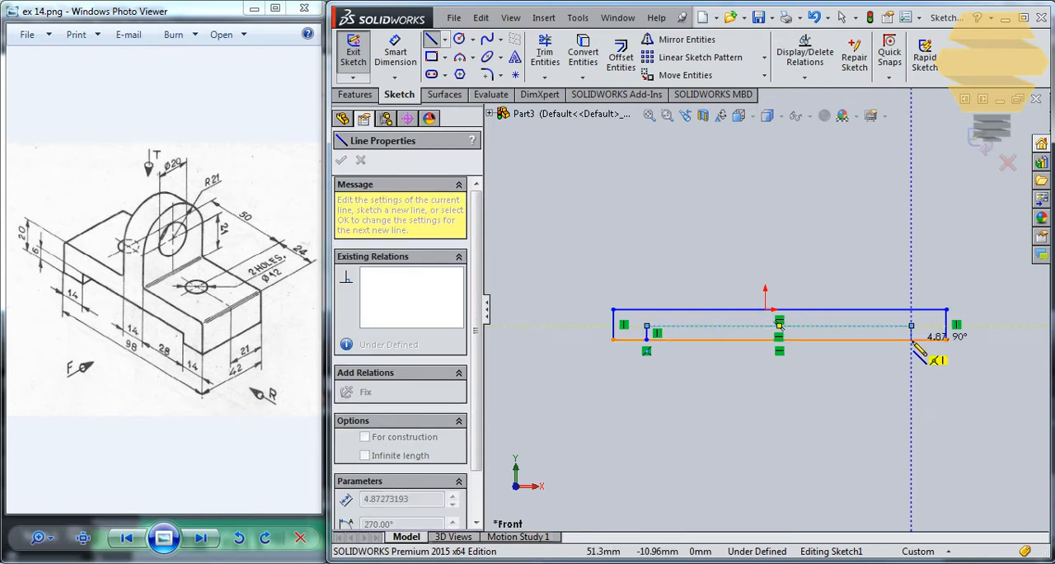
{"action": "left_click", "coordinate": [912, 339]}
{"action": "key", "text": "Escape"}
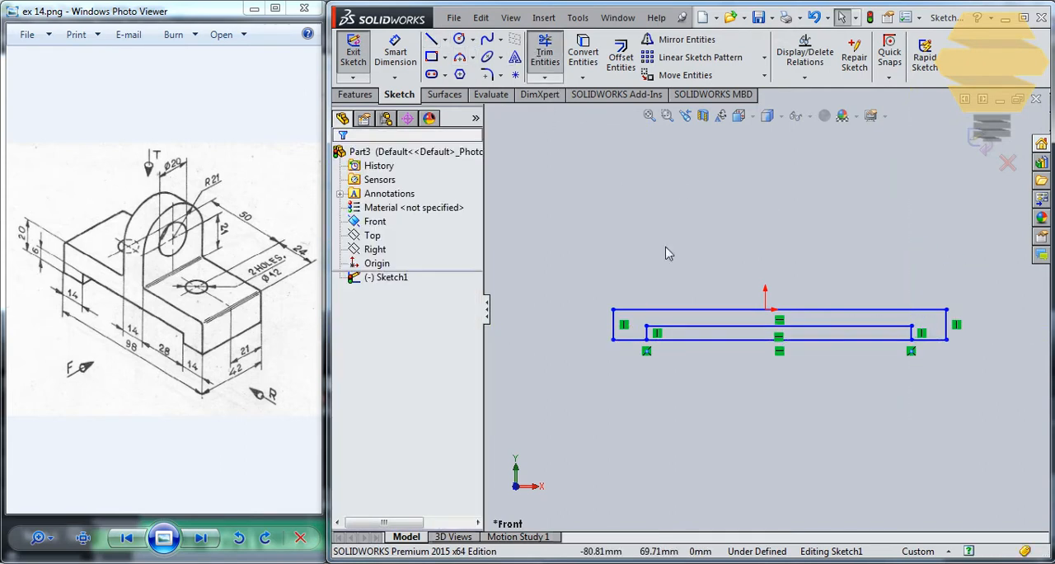
Step: Trim away the rectangle's lower edge between the notch's two vertical lines to open the notch
{"action": "left_click", "coordinate": [545, 57]}
{"action": "left_click_drag", "start_coordinate": [720, 342], "coordinate": [699, 347]}
{"action": "key", "text": "Escape"}
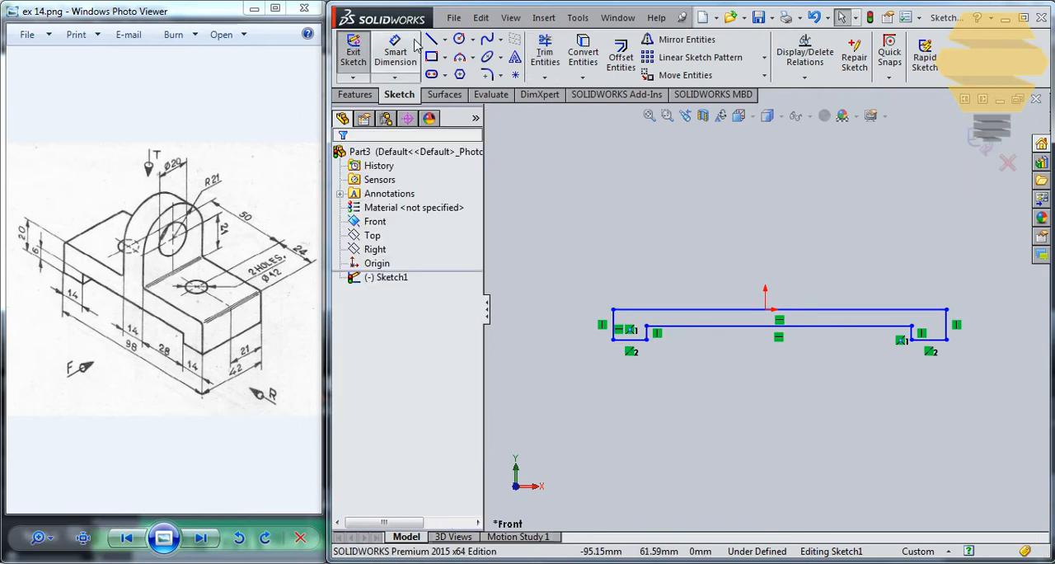
Step: Dimension the profile's left outer edge to 20 mm and the notch's left vertical line to 6 mm
{"action": "left_click", "coordinate": [617, 325]}
{"action": "left_click", "coordinate": [576, 329]}
{"action": "type", "text": "20"}
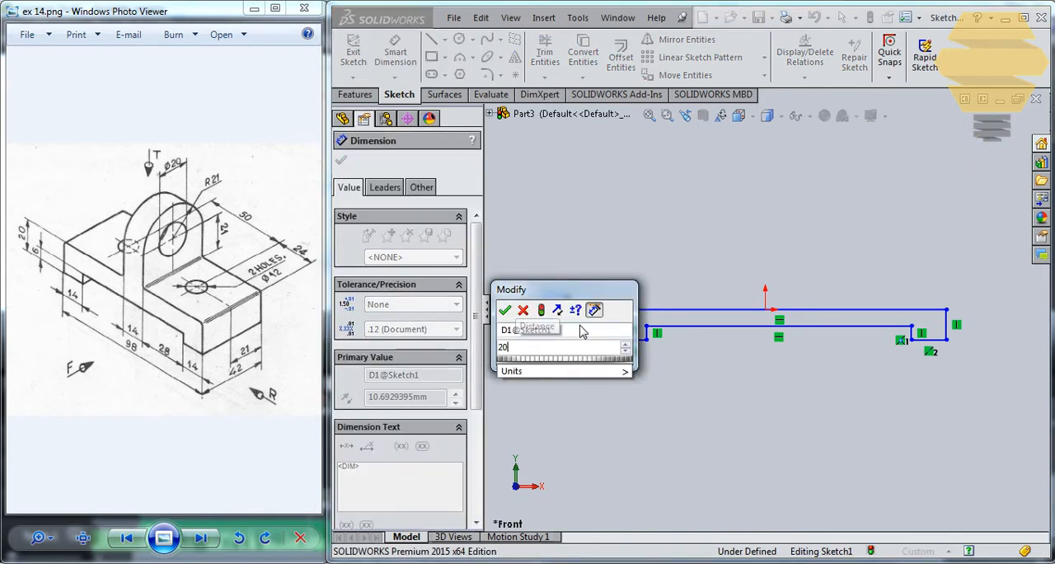
{"action": "key", "text": "Return"}
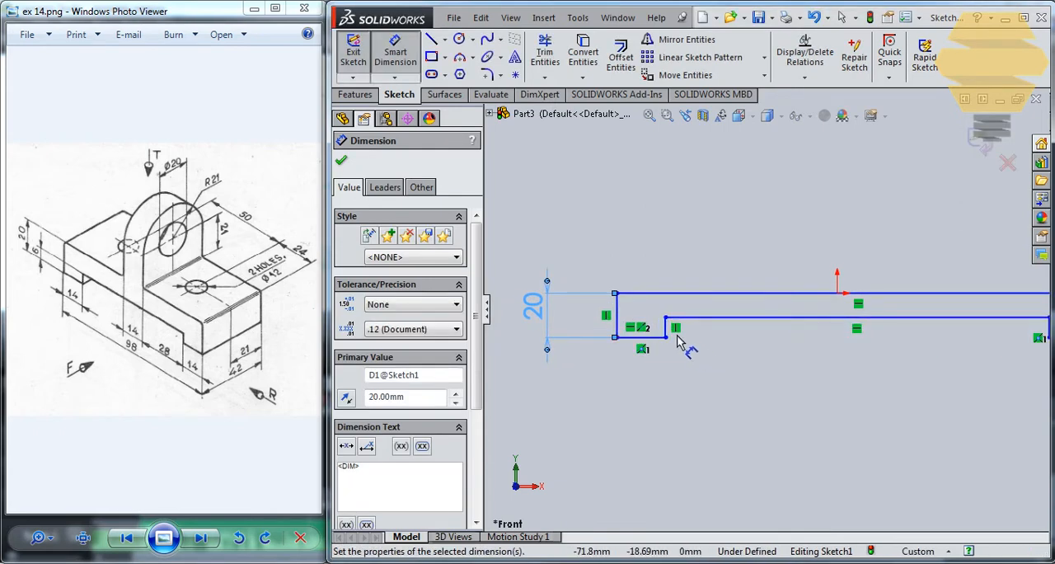
{"action": "left_click", "coordinate": [667, 328]}
{"action": "left_click", "coordinate": [590, 330]}
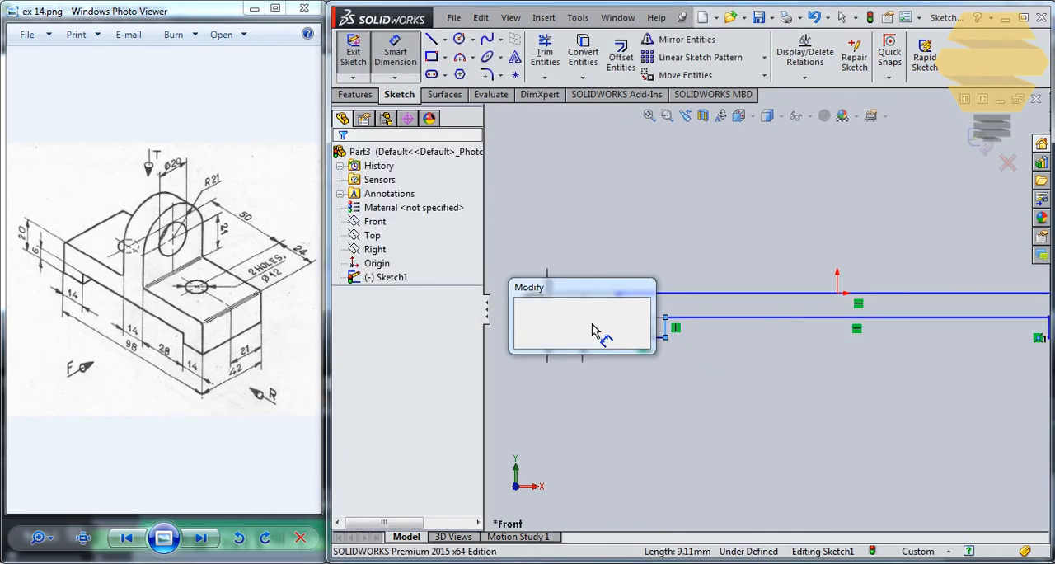
{"action": "type", "text": "6"}
{"action": "key", "text": "Return"}
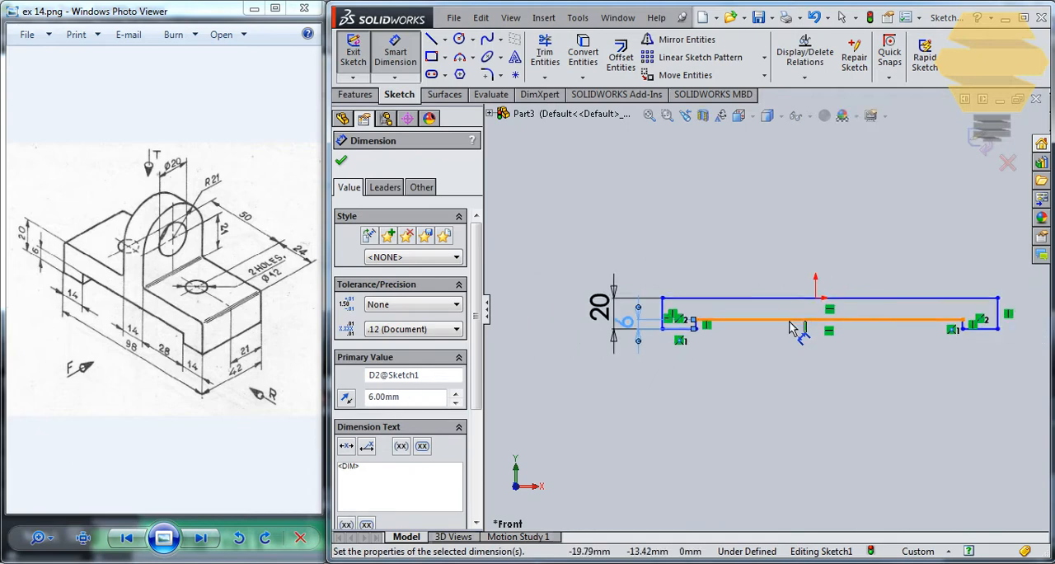
{"action": "key", "text": "Escape"}
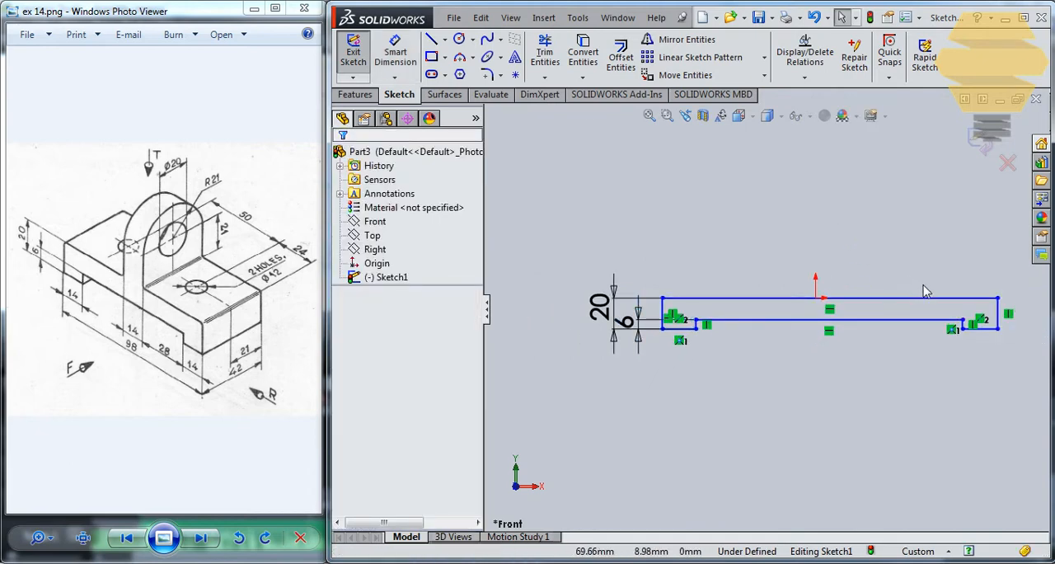
Step: Try to dimension the profile's right outer edge and the notch's right vertical line
{"action": "scroll", "coordinate": [925, 290], "scroll_direction": "down", "scroll_amount": 1}
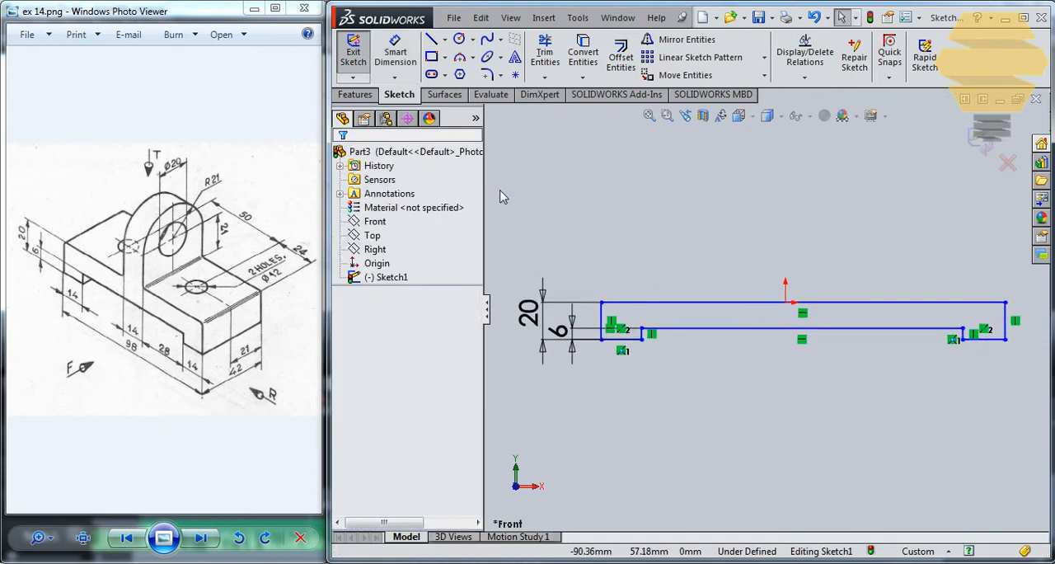
{"action": "left_click", "coordinate": [395, 54]}
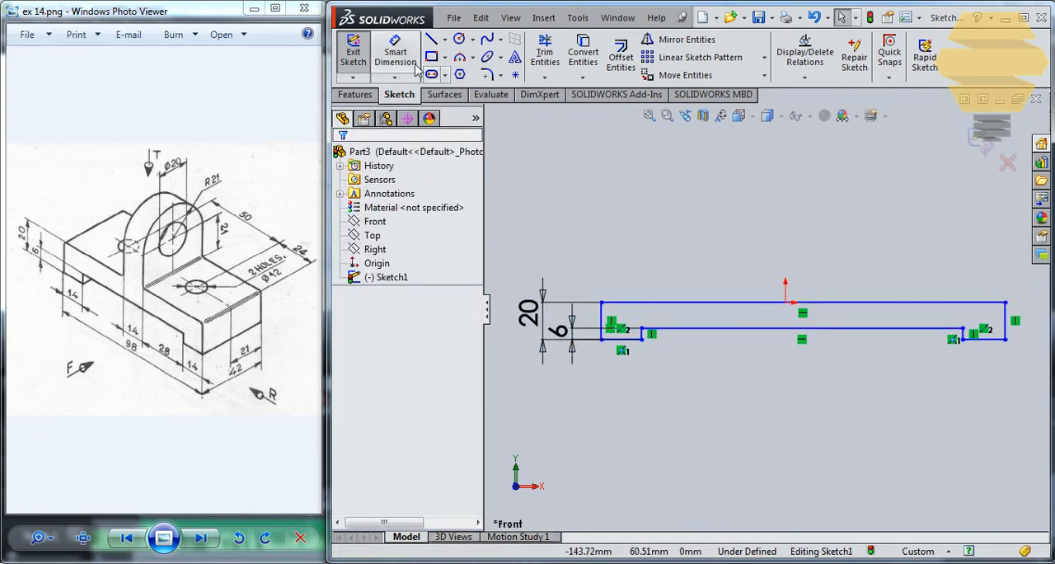
{"action": "left_click", "coordinate": [1020, 327]}
{"action": "left_click", "coordinate": [1030, 322]}
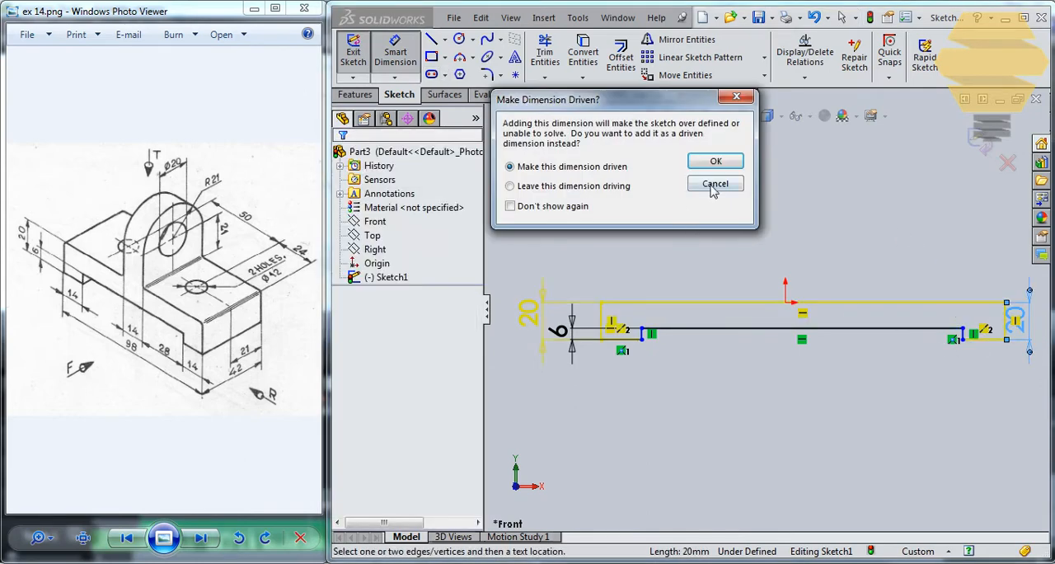
{"action": "left_click", "coordinate": [714, 186]}
{"action": "scroll", "coordinate": [972, 337], "scroll_direction": "down", "scroll_amount": 4}
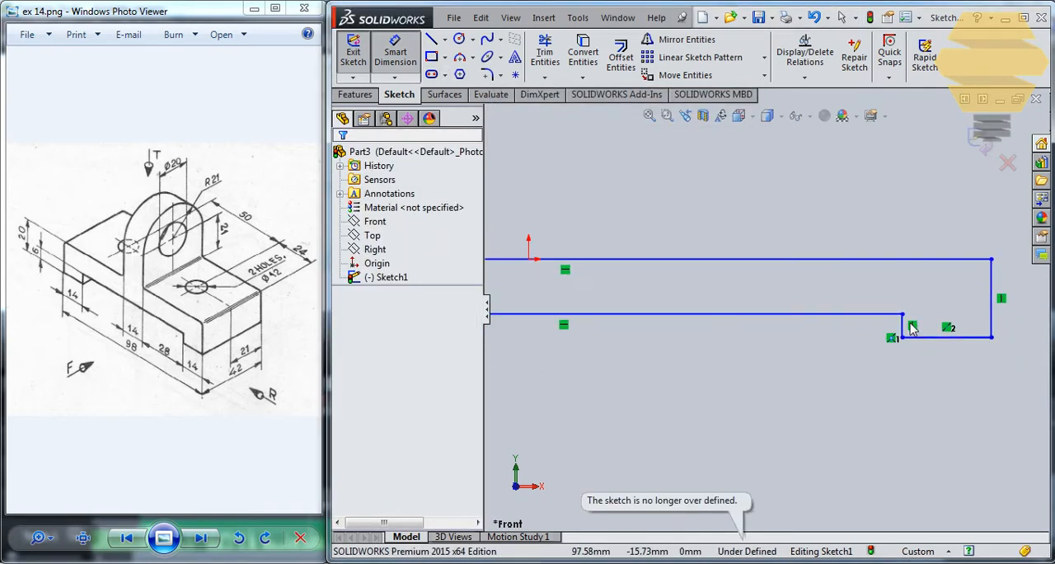
{"action": "left_click", "coordinate": [904, 328]}
{"action": "left_click", "coordinate": [845, 324]}
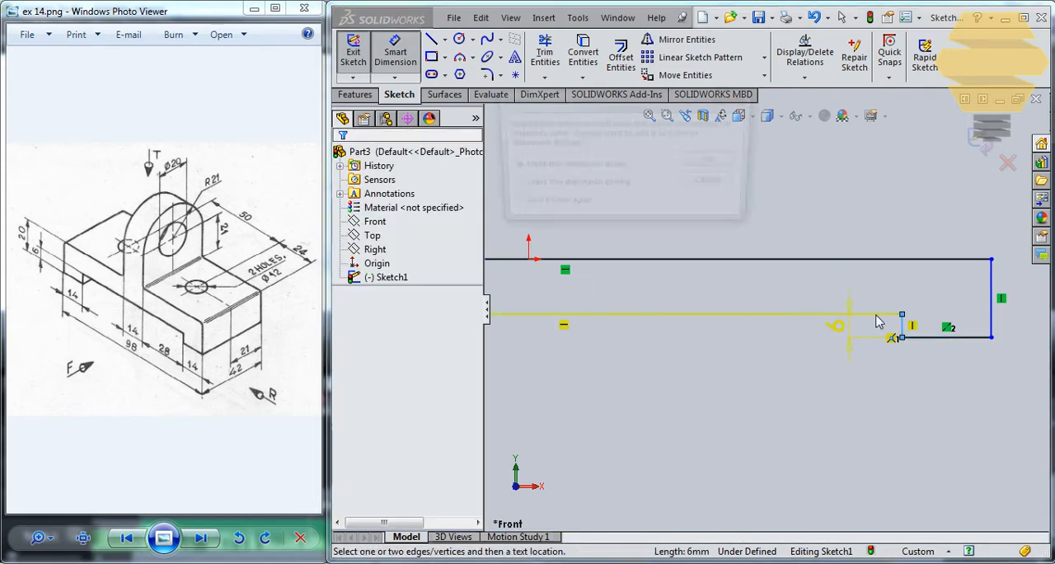
{"action": "left_click", "coordinate": [728, 188]}
Step: Dimension the profile's upper edge to an overall length of 98 mm
{"action": "scroll", "coordinate": [791, 276], "scroll_direction": "up", "scroll_amount": 3}
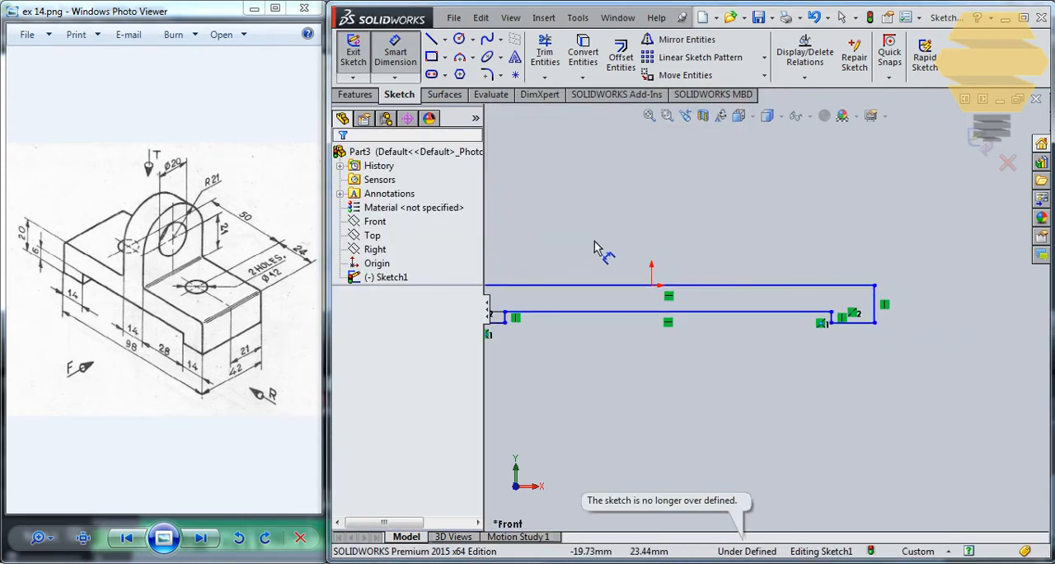
{"action": "scroll", "coordinate": [678, 305], "scroll_direction": "up", "scroll_amount": 2}
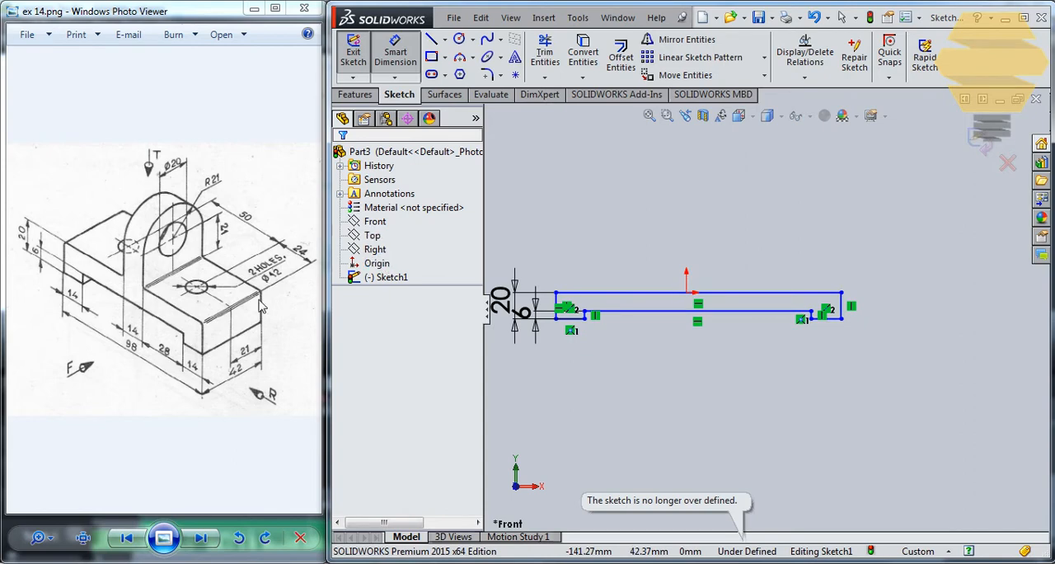
{"action": "left_click", "coordinate": [610, 293]}
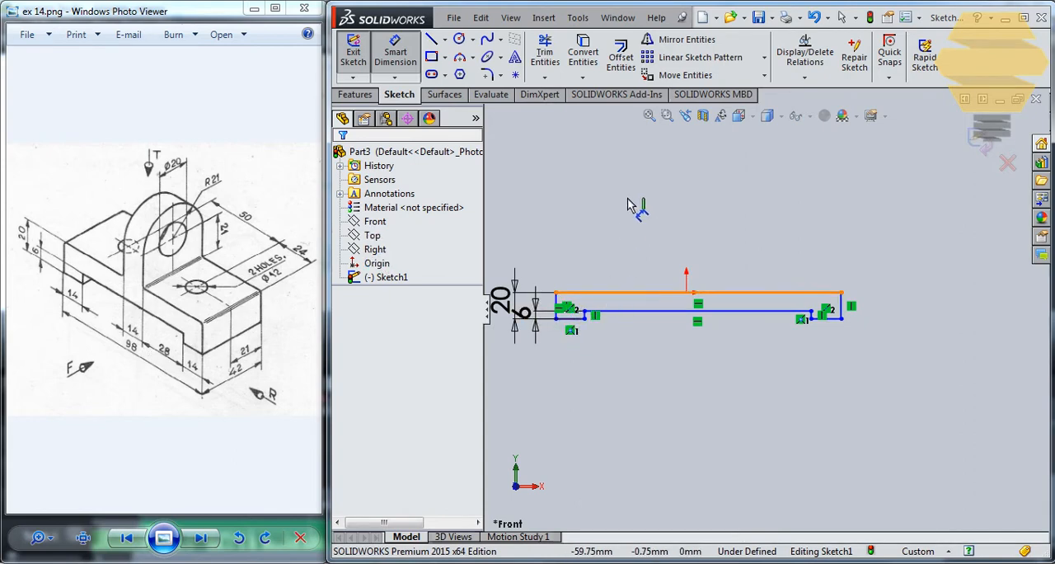
{"action": "left_click", "coordinate": [633, 192]}
{"action": "type", "text": "98"}
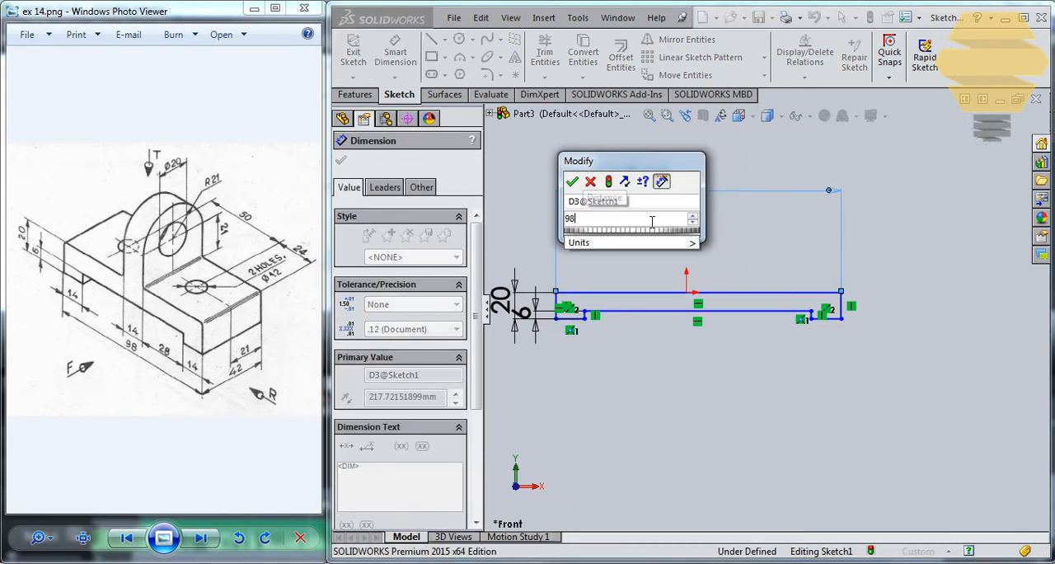
{"action": "key", "text": "Return"}
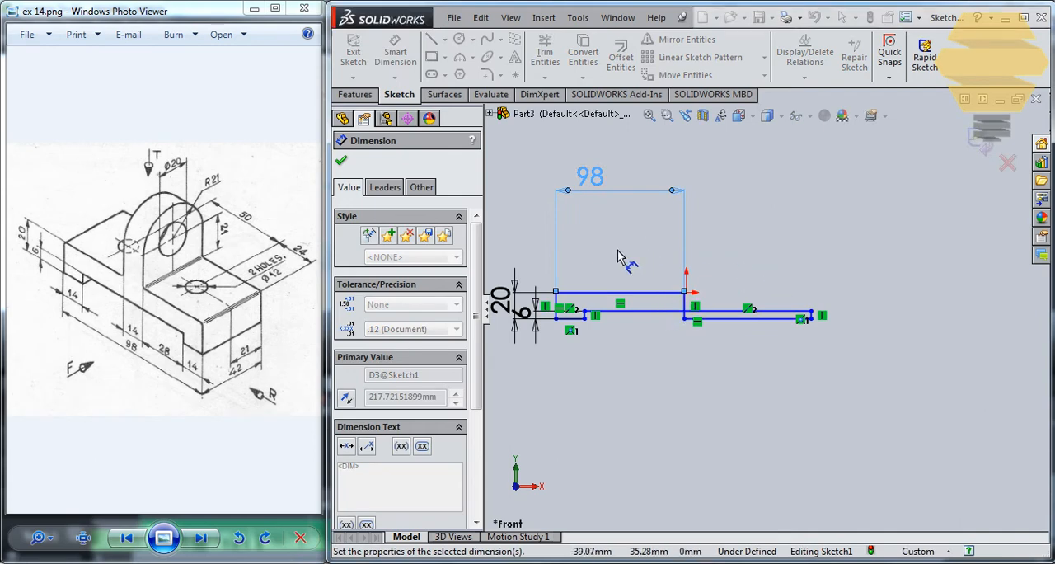
Step: Dimension the notch's horizontal line with the expression 98-14-14 for its length
{"action": "left_click", "coordinate": [669, 317]}
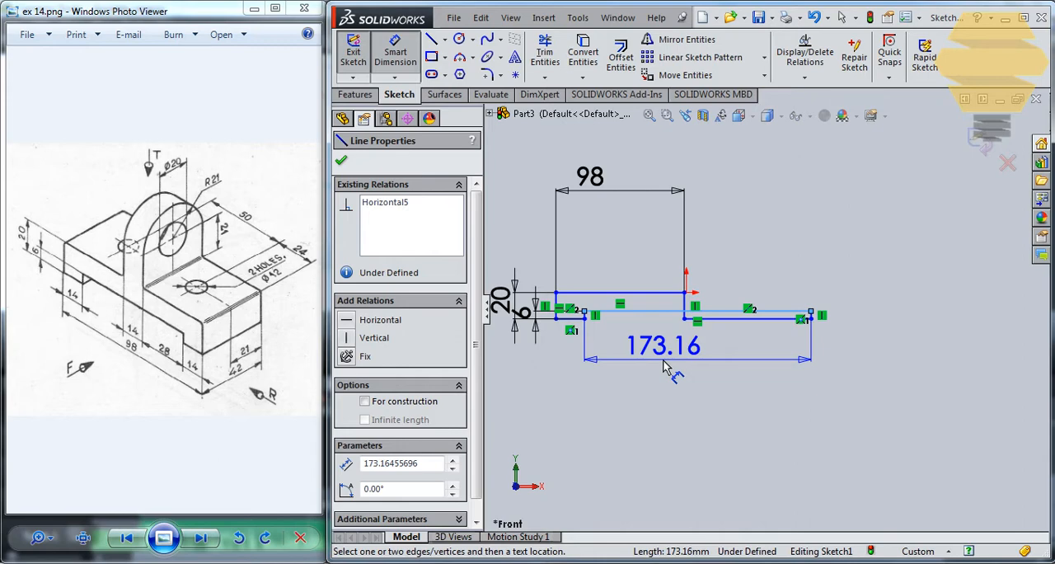
{"action": "left_click", "coordinate": [687, 363]}
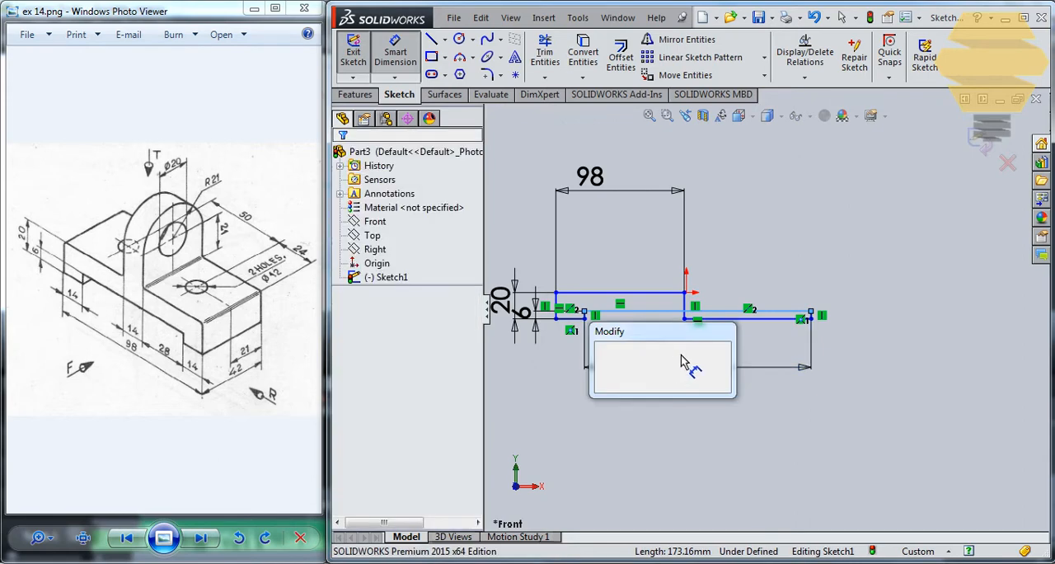
{"action": "type", "text": "98-14-14"}
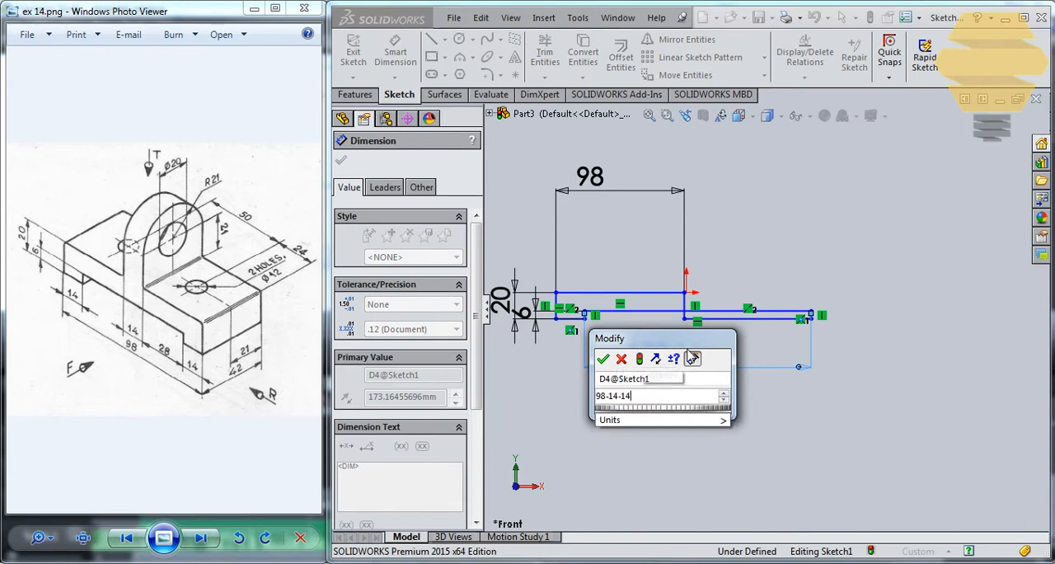
{"action": "key", "text": "Return"}
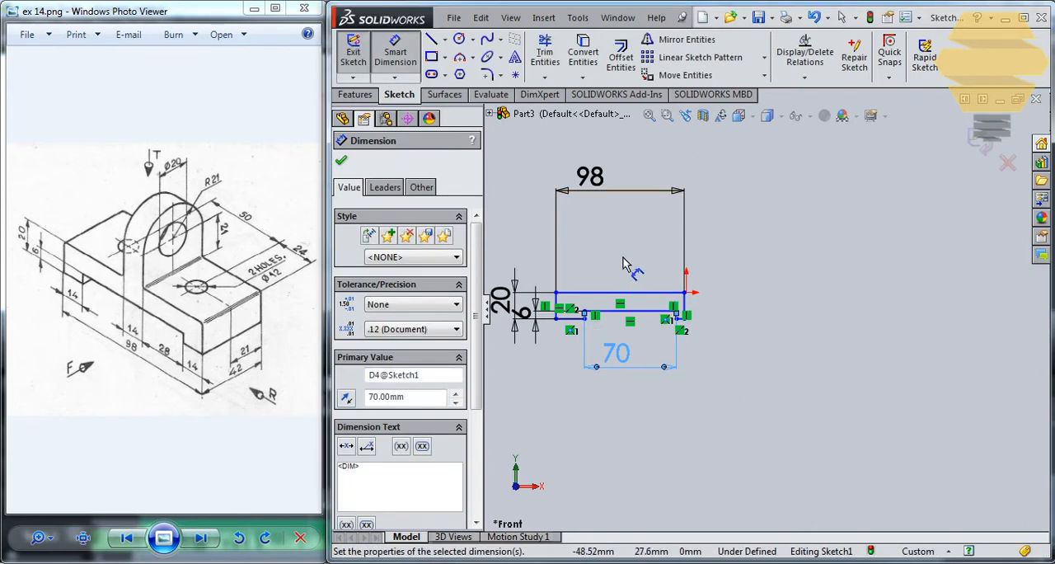
{"action": "scroll", "coordinate": [648, 254], "scroll_direction": "down", "scroll_amount": 3}
{"action": "key", "text": "Escape"}
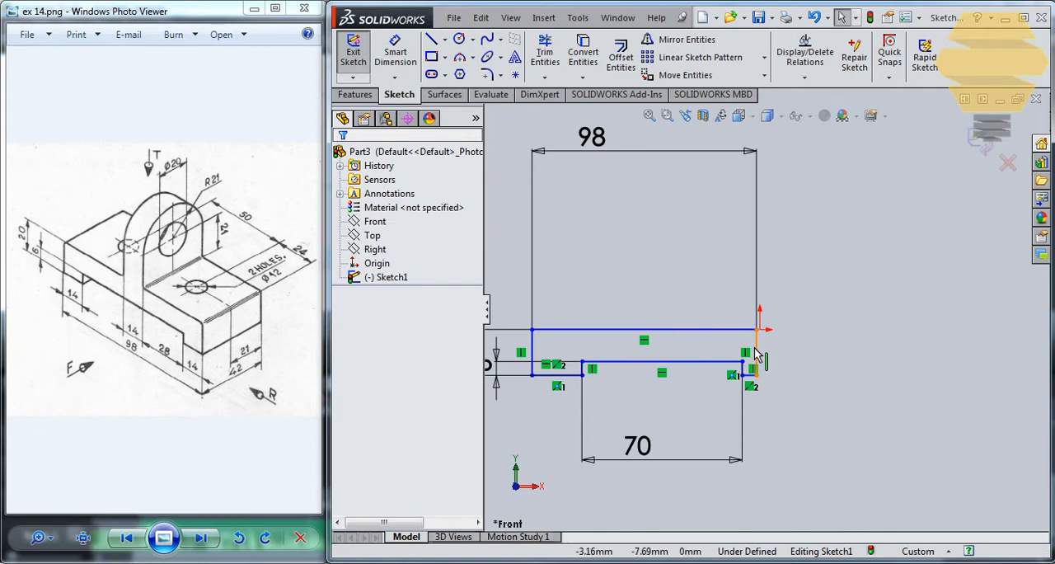
Step: Move the profile rightward so its upper edge extends on both sides of the origin, and shift the notch within its outline
{"action": "mouse_move", "coordinate": [764, 347]}
{"action": "left_mouse_down"}
{"action": "mouse_move", "coordinate": [957, 354]}
{"action": "mouse_move", "coordinate": [855, 342]}
{"action": "left_mouse_up"}
{"action": "left_click_drag", "start_coordinate": [582, 360], "coordinate": [645, 363]}
{"action": "left_click", "coordinate": [821, 406]}
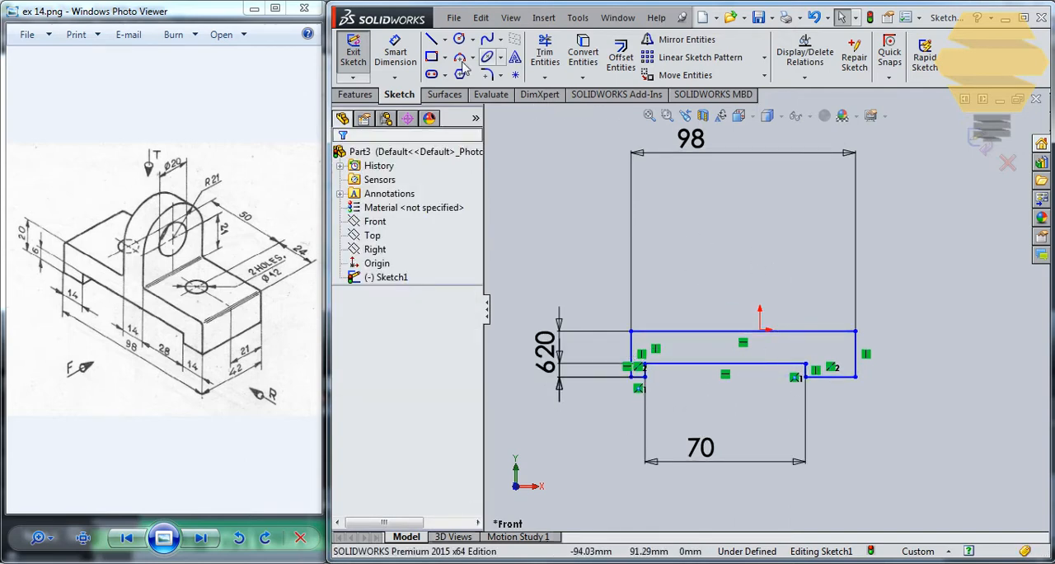
Step: Draw a vertical construction centerline upward from the origin to above the base profile
{"action": "left_click", "coordinate": [445, 39]}
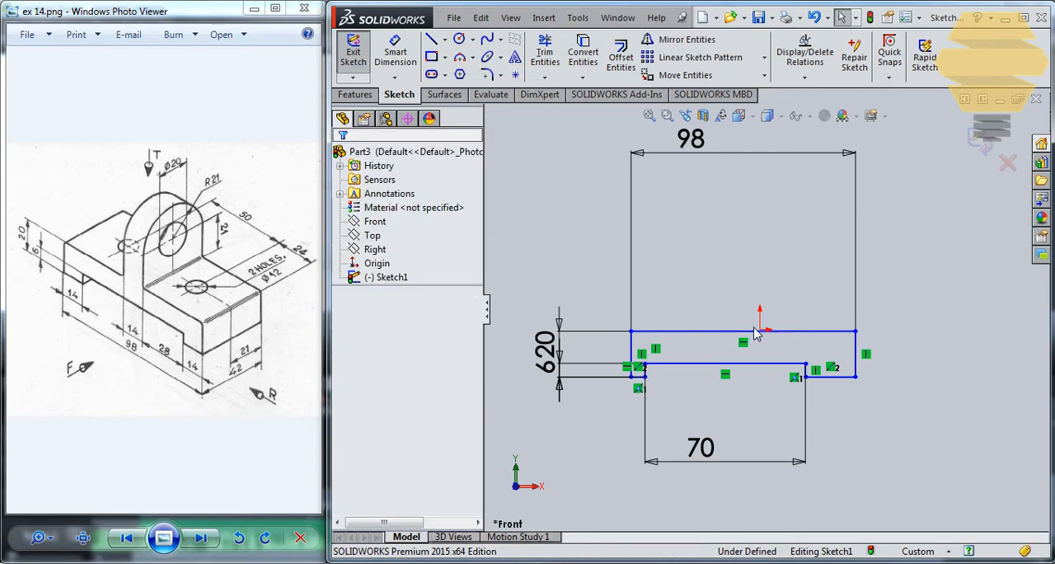
{"action": "left_click", "coordinate": [445, 40]}
{"action": "left_click", "coordinate": [474, 70]}
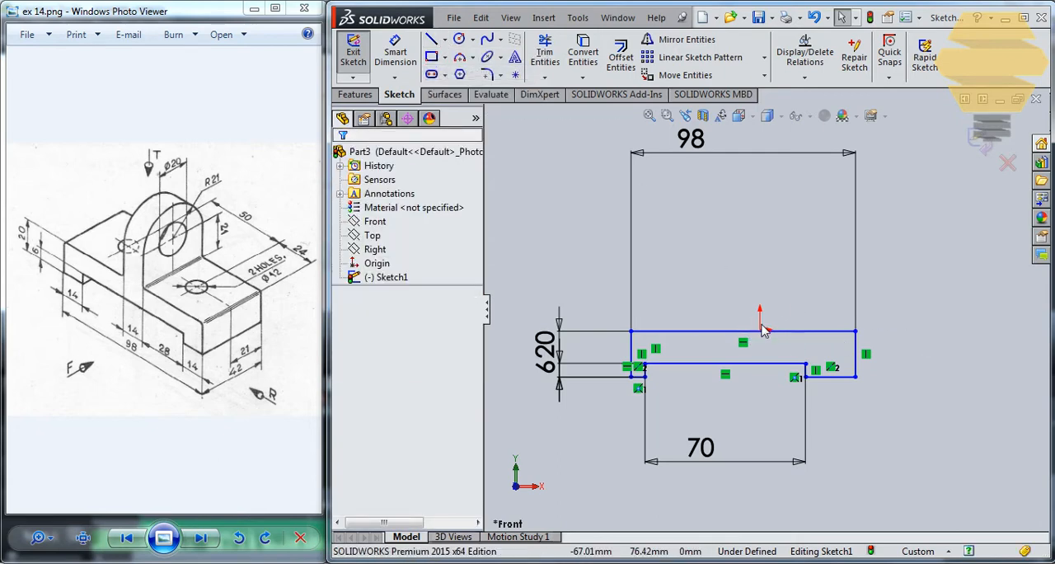
{"action": "left_click", "coordinate": [760, 330]}
{"action": "left_click", "coordinate": [759, 191]}
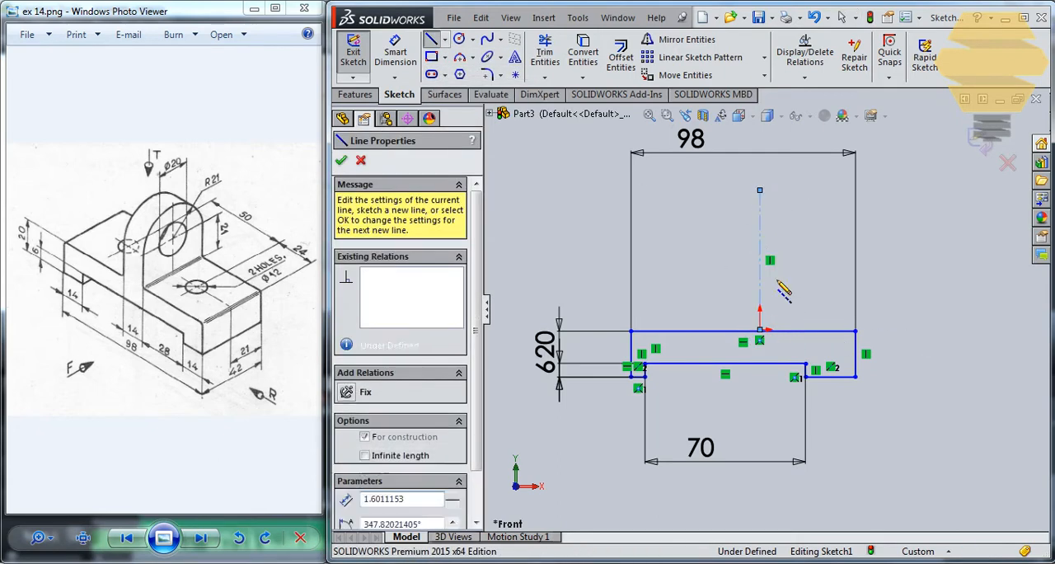
{"action": "key", "text": "Escape"}
Step: Add a midpoint relation between the profile's upper edge and the centerline's lower endpoint at the origin
{"action": "left_click", "coordinate": [759, 331]}
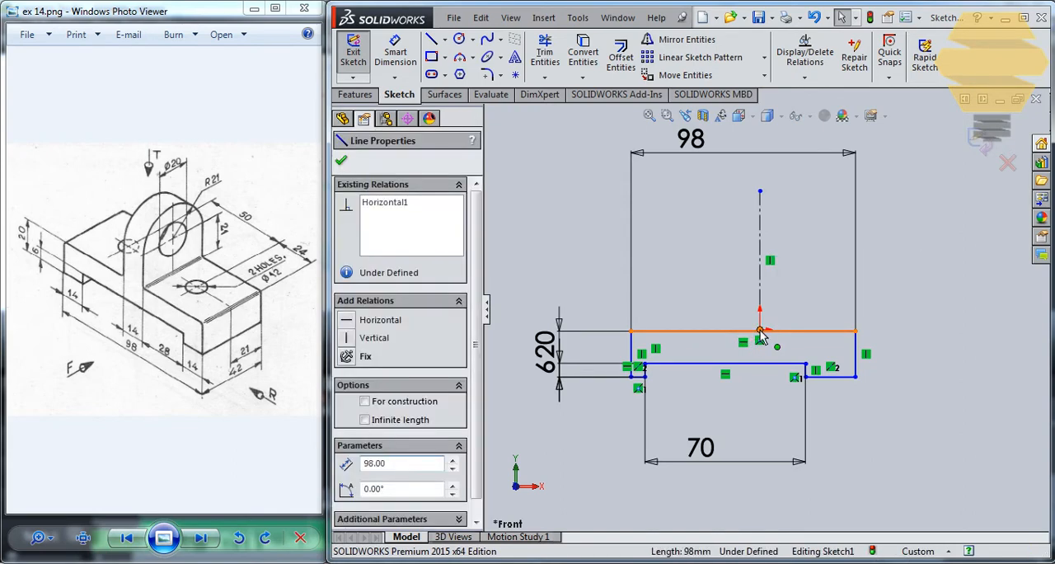
{"action": "left_click", "coordinate": [760, 330], "text": "ctrl"}
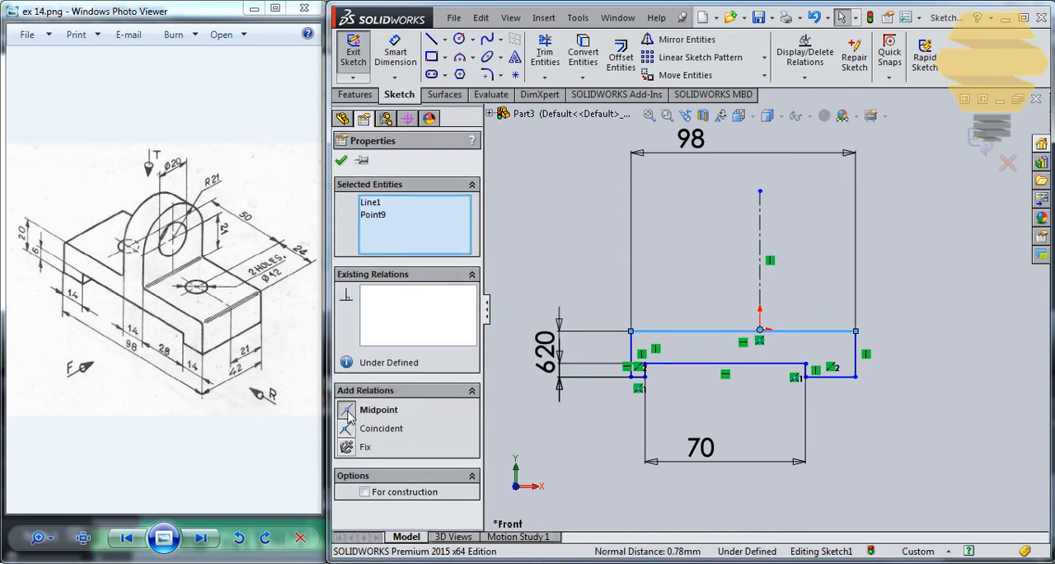
{"action": "left_click", "coordinate": [347, 416]}
{"action": "left_click", "coordinate": [341, 160]}
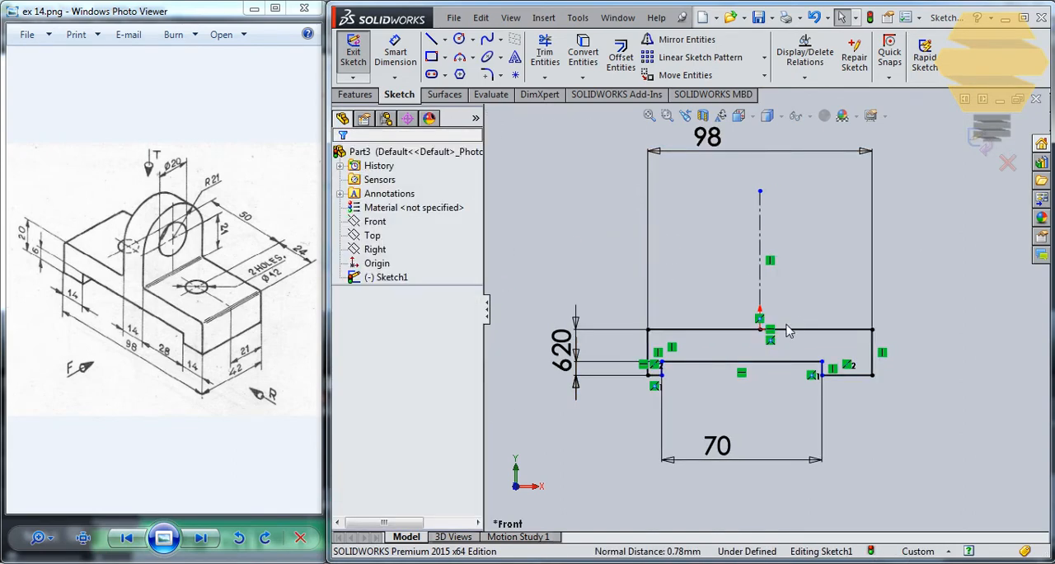
Step: Make the notch's two short vertical lines symmetric about the centerline and finish the base sketch
{"action": "scroll", "coordinate": [787, 331], "scroll_direction": "down", "scroll_amount": 1}
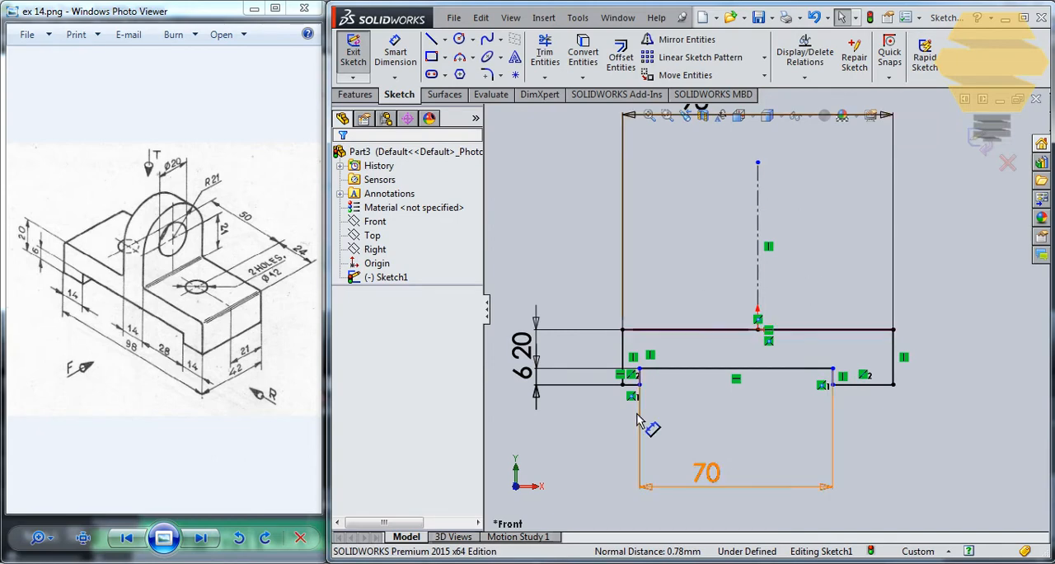
{"action": "left_click", "coordinate": [639, 376]}
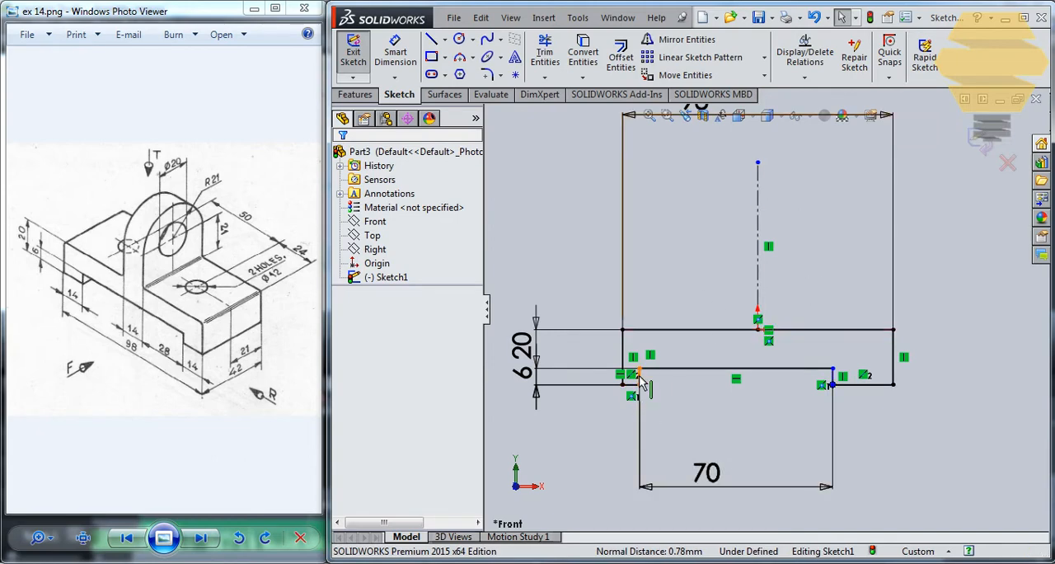
{"action": "left_click", "coordinate": [833, 378], "text": "ctrl"}
{"action": "left_click", "coordinate": [758, 276], "text": "ctrl"}
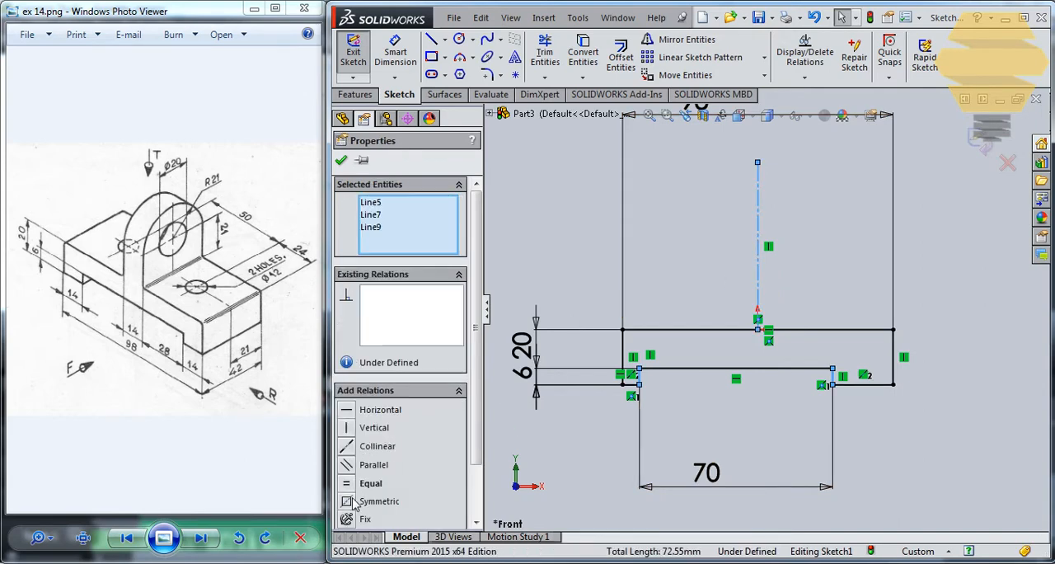
{"action": "left_click", "coordinate": [351, 501]}
{"action": "left_click", "coordinate": [342, 162]}
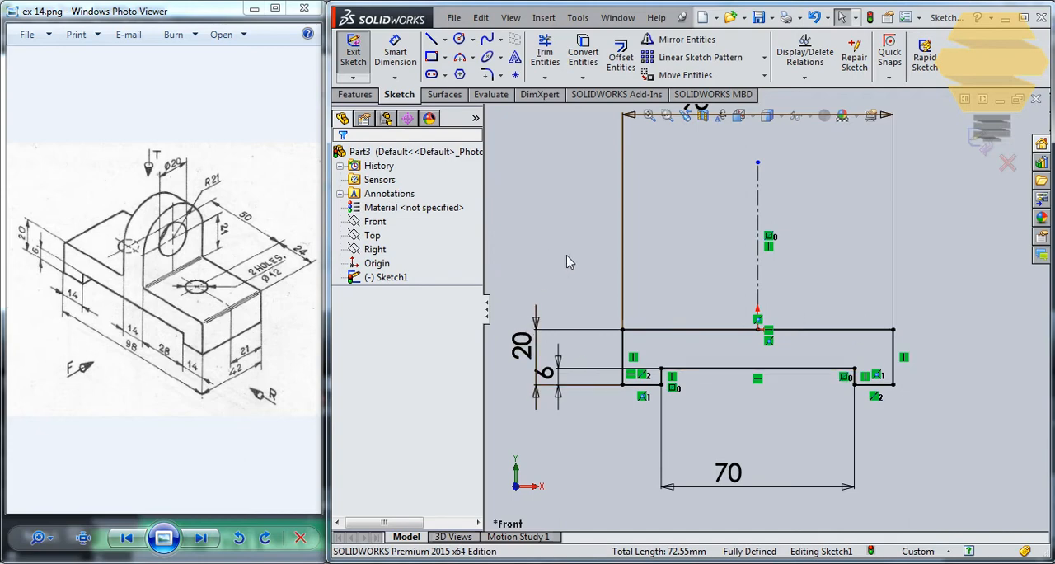
{"action": "left_click", "coordinate": [980, 140]}
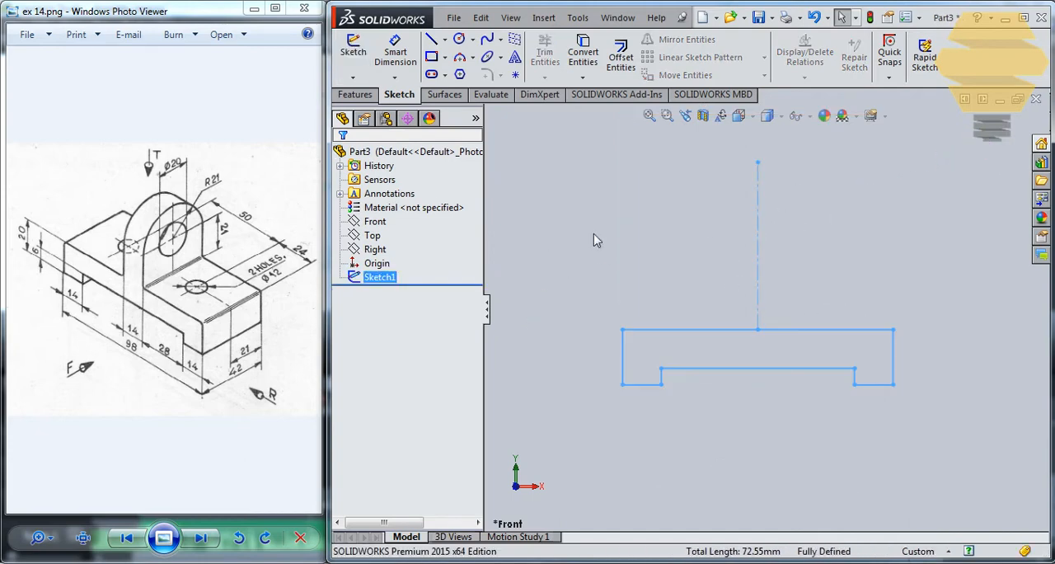
Step: Extrude the notched base profile as a surface with a blind depth of 42 mm
{"action": "left_click", "coordinate": [444, 94]}
{"action": "left_click", "coordinate": [358, 57]}
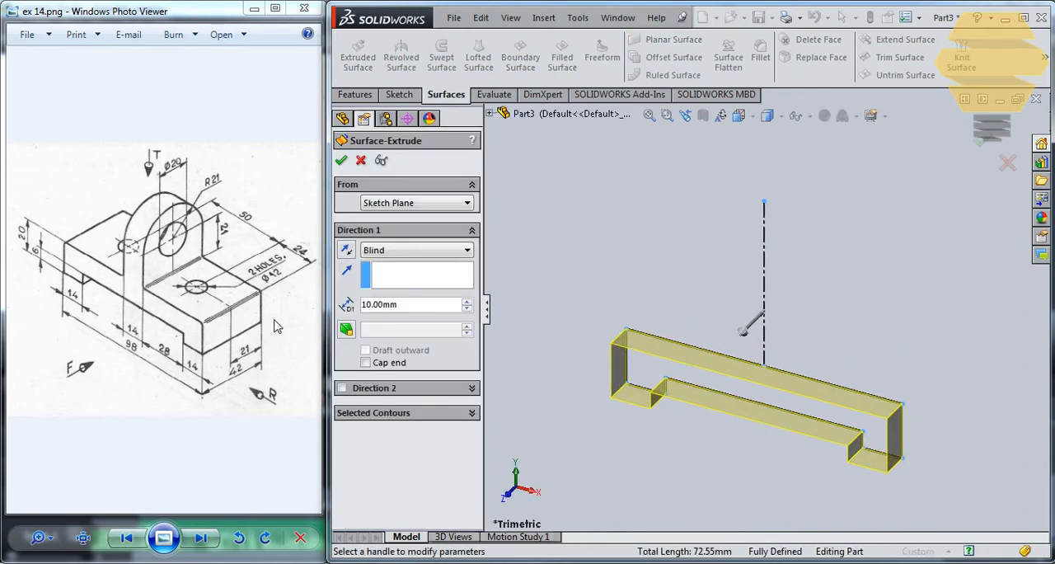
{"action": "double_click", "coordinate": [406, 311]}
{"action": "type", "text": "42"}
{"action": "left_click", "coordinate": [341, 160]}
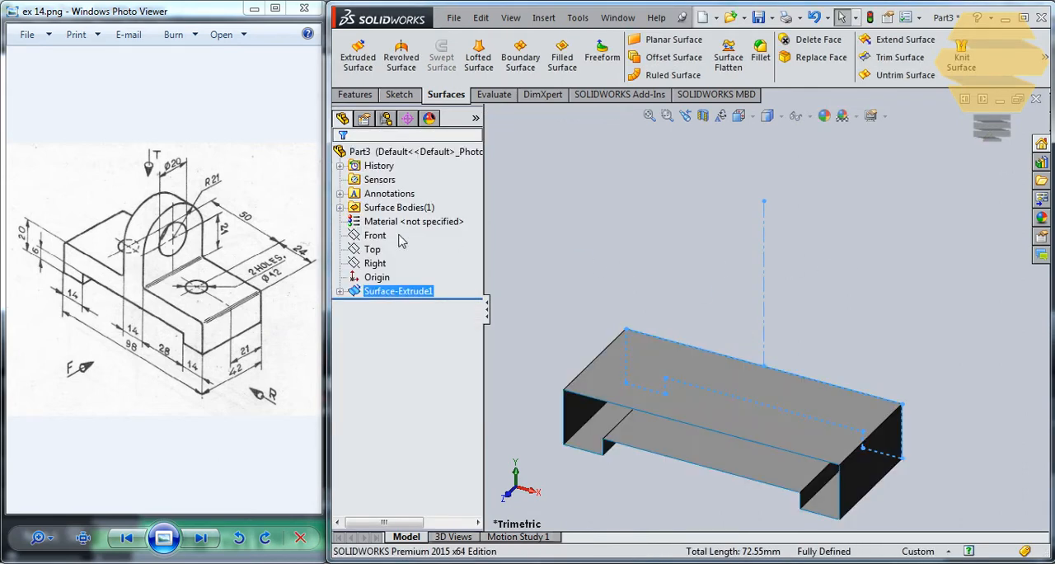
Step: Start a sketch on the Right plane and draw a circle of about 11 mm radius above the base
{"action": "left_click", "coordinate": [400, 94]}
{"action": "left_click", "coordinate": [352, 53]}
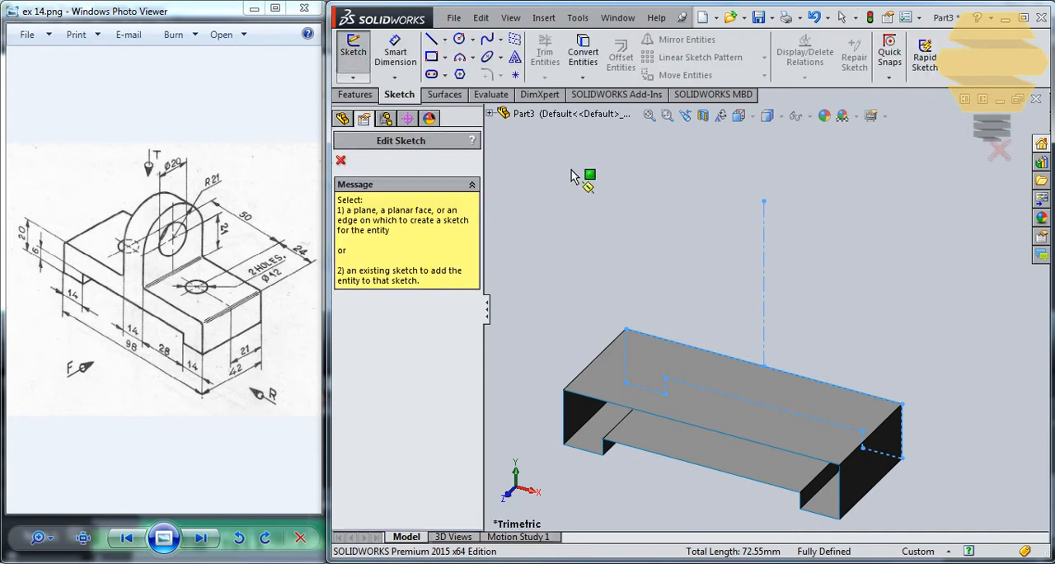
{"action": "left_click", "coordinate": [489, 115]}
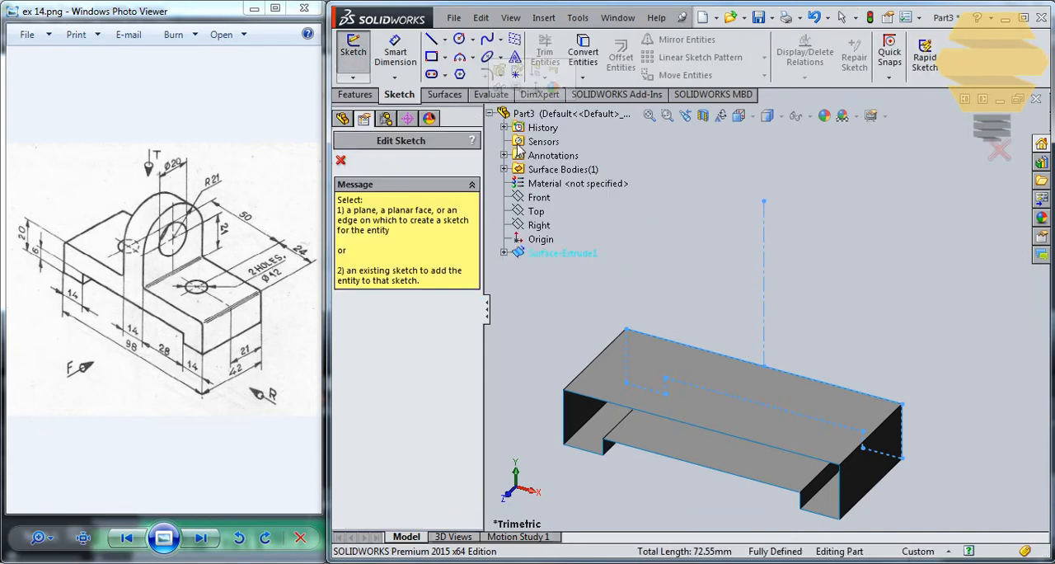
{"action": "left_click", "coordinate": [544, 225]}
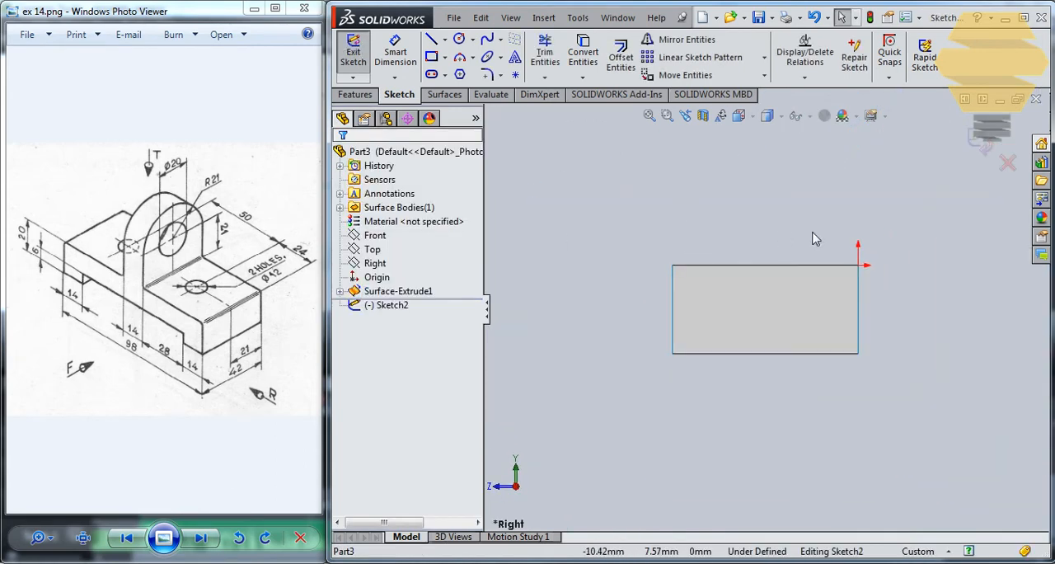
{"action": "left_click", "coordinate": [460, 41]}
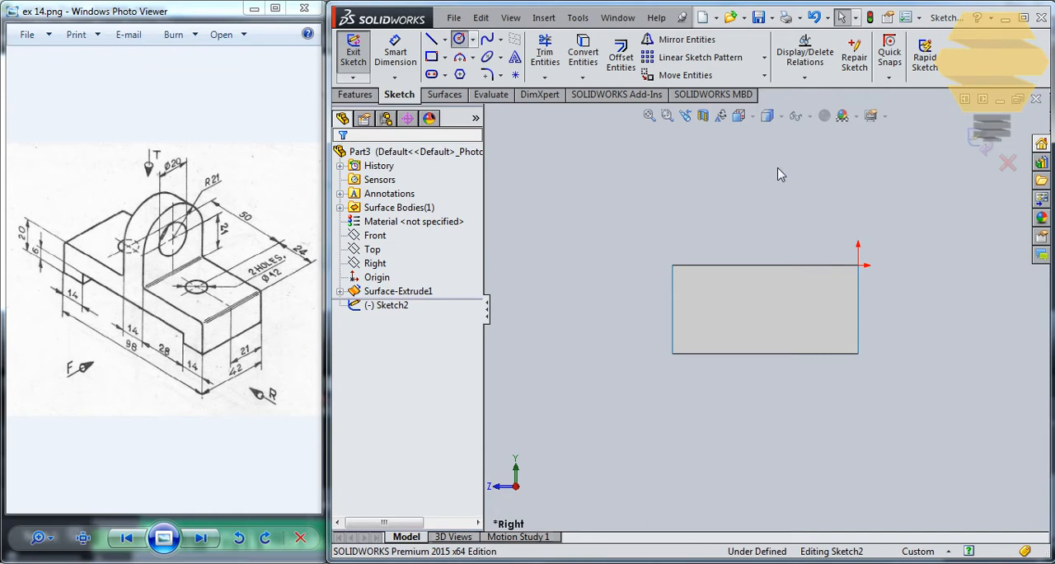
{"action": "left_click", "coordinate": [764, 183]}
{"action": "left_click", "coordinate": [808, 176]}
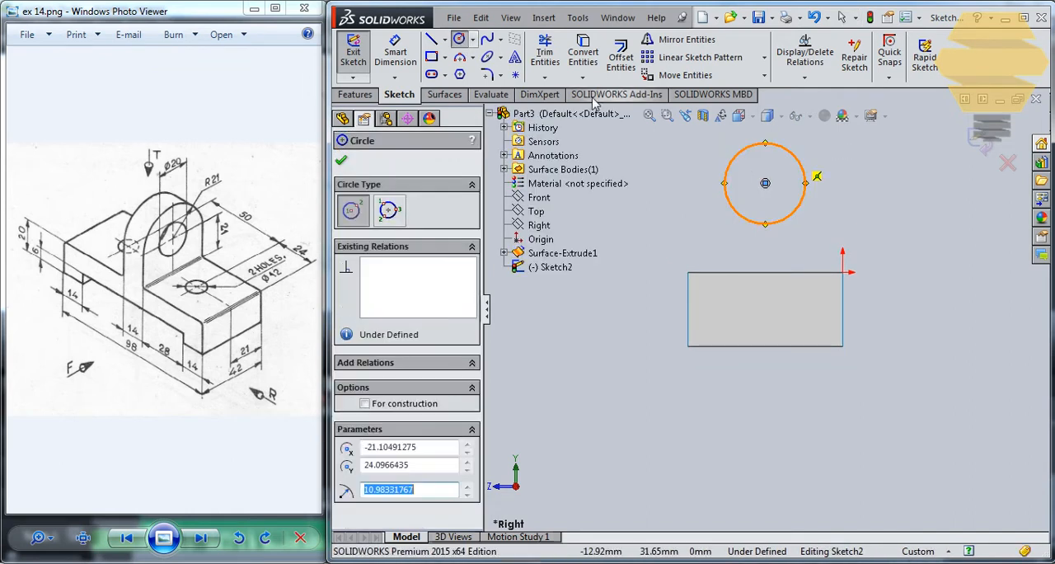
{"action": "key", "text": "Escape"}
{"action": "left_click", "coordinate": [766, 254]}
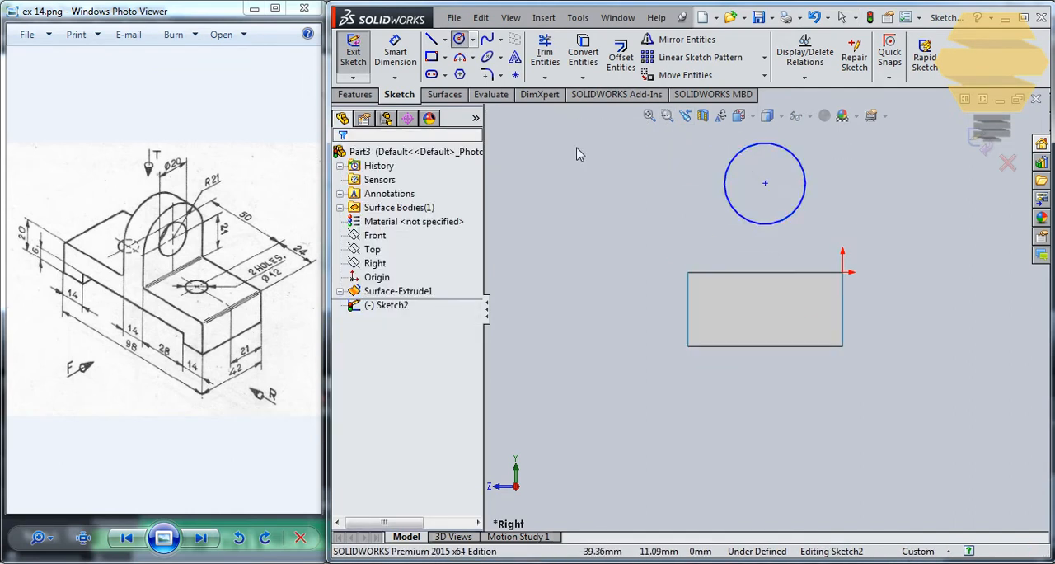
Step: Draw a vertical centerline about 53.6 mm long upward from the midpoint of the base's upper edge
{"action": "left_click", "coordinate": [444, 39]}
{"action": "left_click", "coordinate": [466, 73]}
{"action": "scroll", "coordinate": [782, 272], "scroll_direction": "up", "scroll_amount": 2}
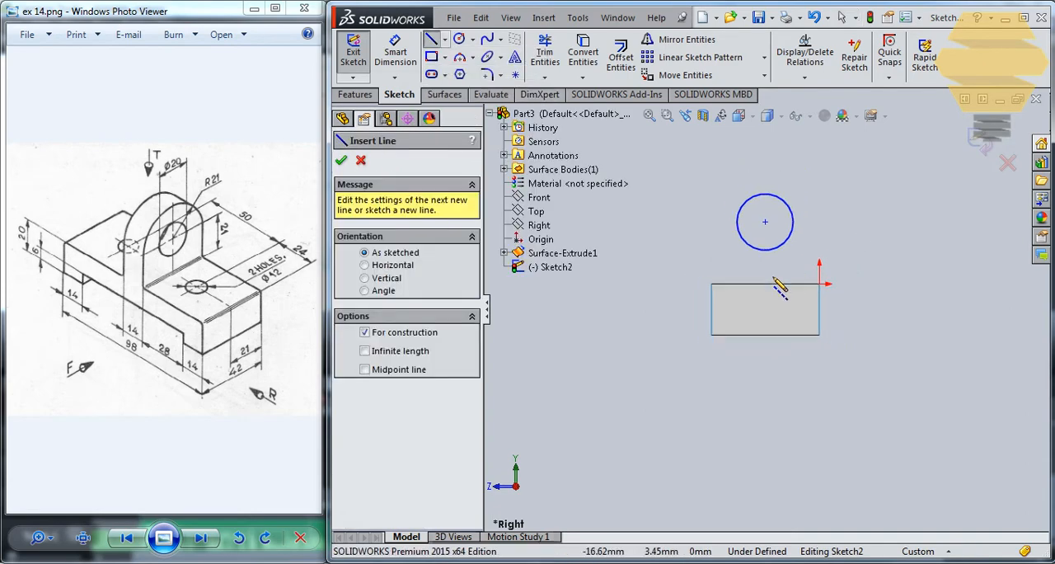
{"action": "left_click", "coordinate": [765, 284]}
{"action": "left_click", "coordinate": [764, 146]}
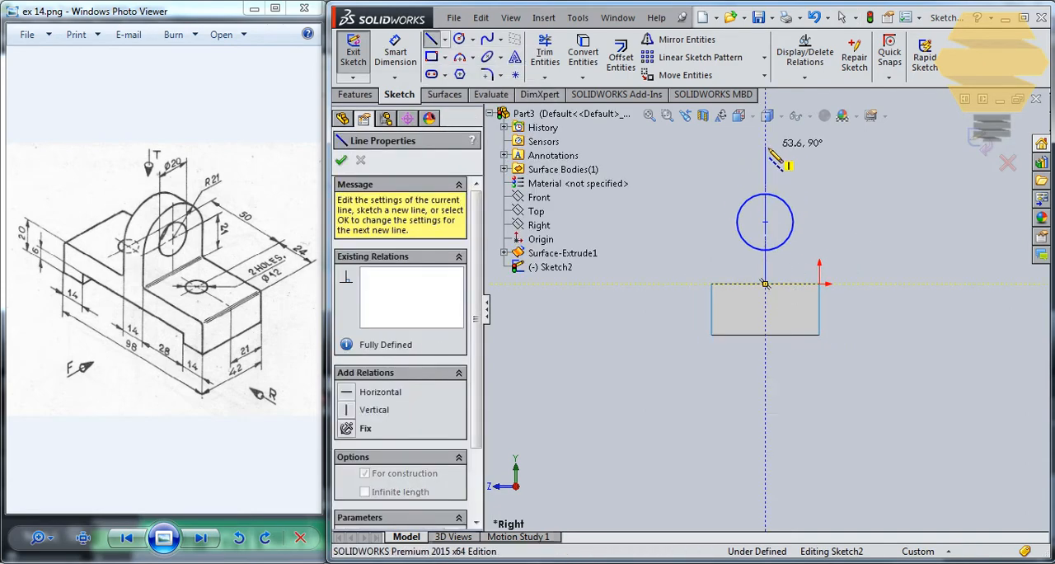
{"action": "key", "text": "Escape"}
{"action": "key", "text": "Escape"}
Step: Add a coincident relation between the circle's center and the vertical centerline
{"action": "scroll", "coordinate": [774, 237], "scroll_direction": "up", "scroll_amount": 1}
{"action": "scroll", "coordinate": [775, 237], "scroll_direction": "down", "scroll_amount": 2}
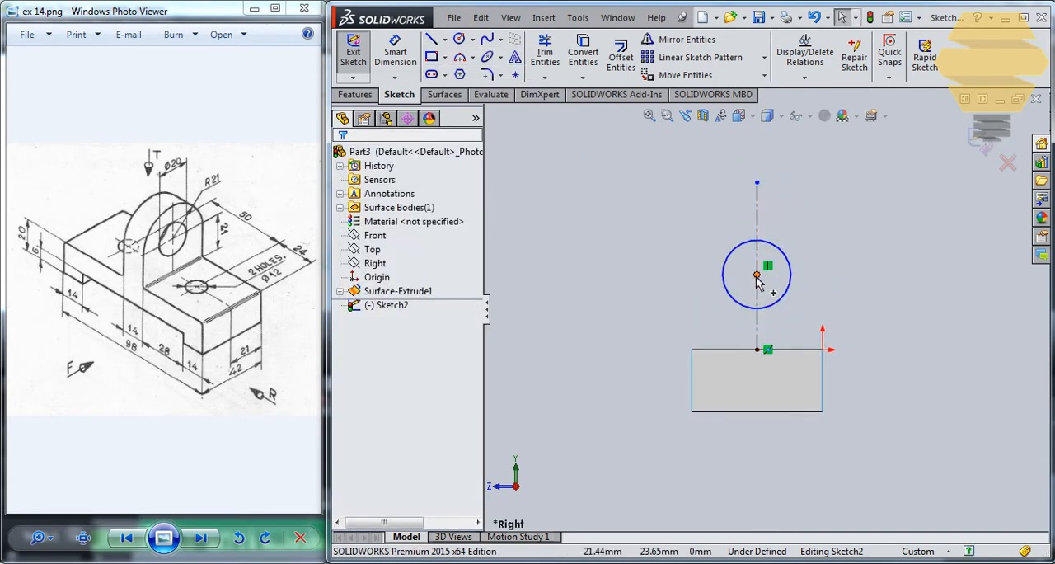
{"action": "left_click", "coordinate": [756, 276]}
{"action": "left_click", "coordinate": [757, 287], "text": "ctrl"}
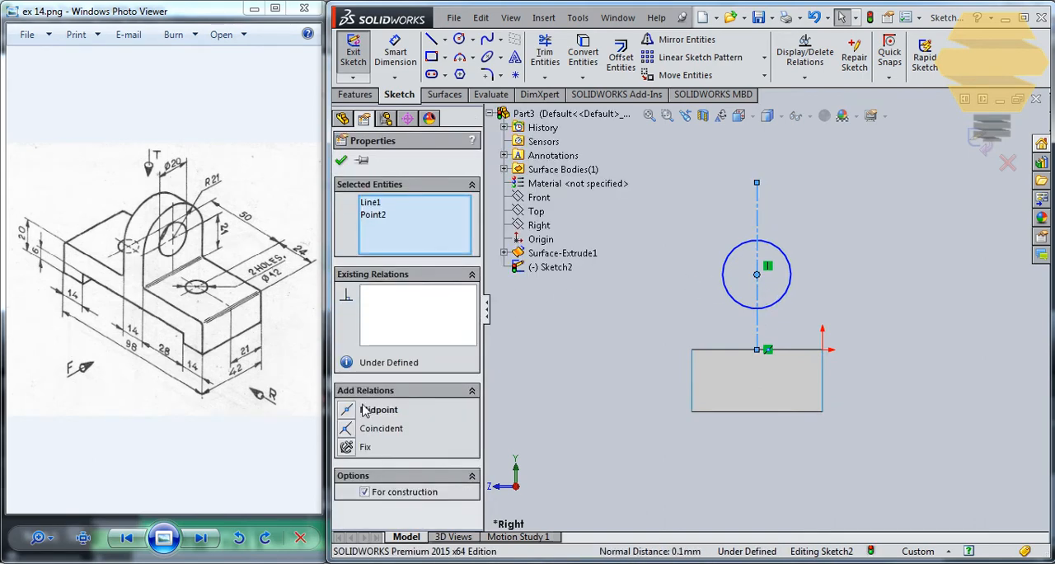
{"action": "left_click", "coordinate": [359, 429]}
{"action": "left_click", "coordinate": [341, 162]}
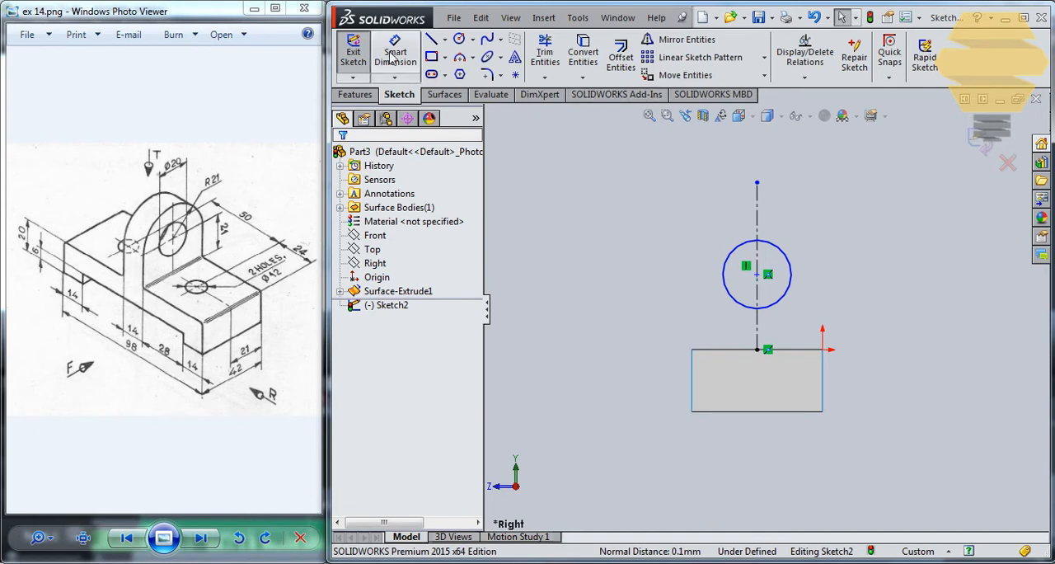
Step: Draw a larger concentric circle of about 20.6 mm radius around the first circle
{"action": "left_click", "coordinate": [459, 39]}
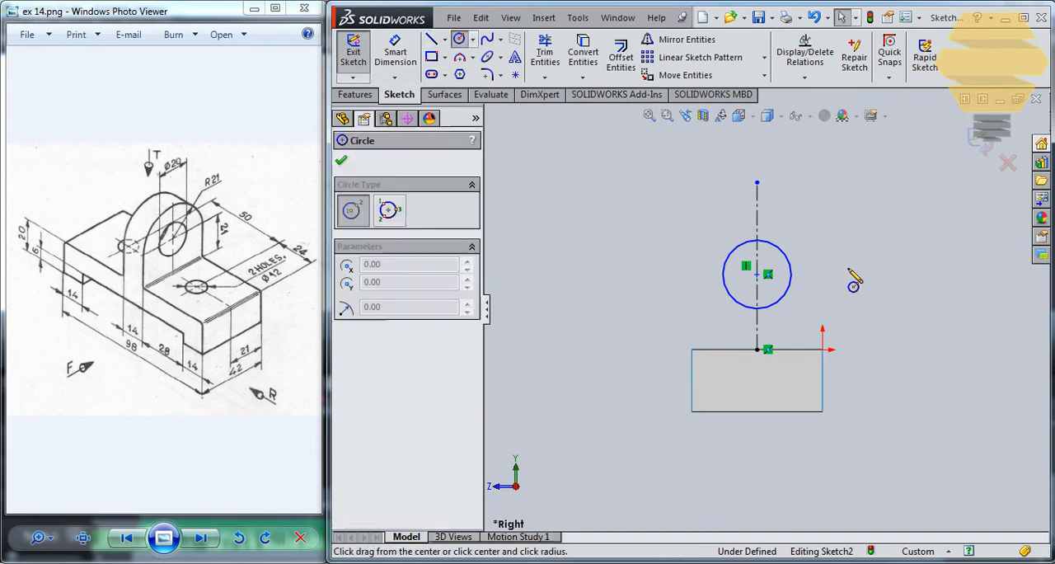
{"action": "left_click", "coordinate": [757, 274]}
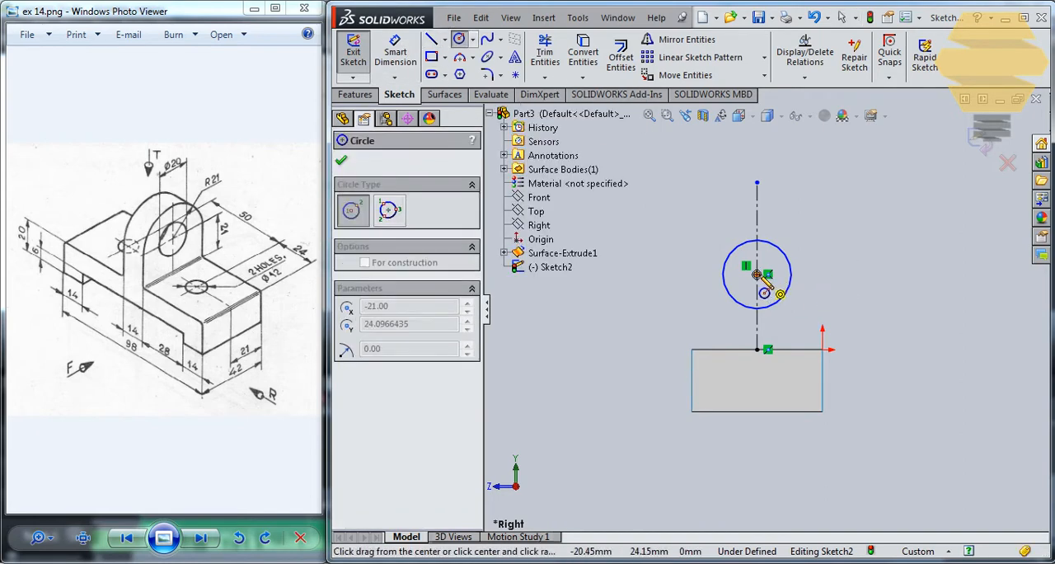
{"action": "left_click", "coordinate": [801, 229]}
{"action": "key", "text": "Escape"}
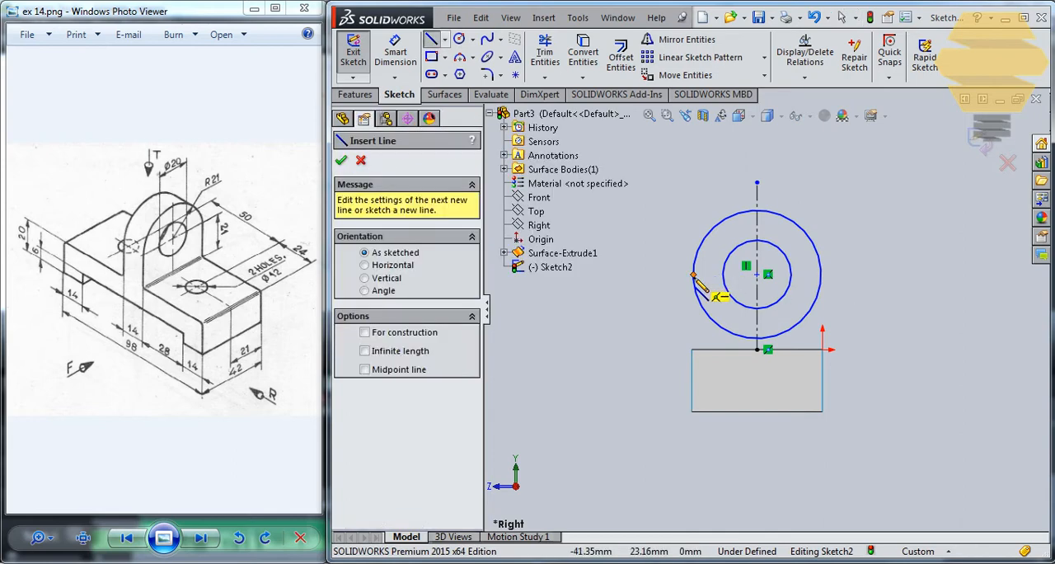
Step: Draw a vertical line about 59.7 mm long from the outer circle's left quadrant down past the base
{"action": "left_click", "coordinate": [692, 275]}
{"action": "left_click", "coordinate": [696, 463]}
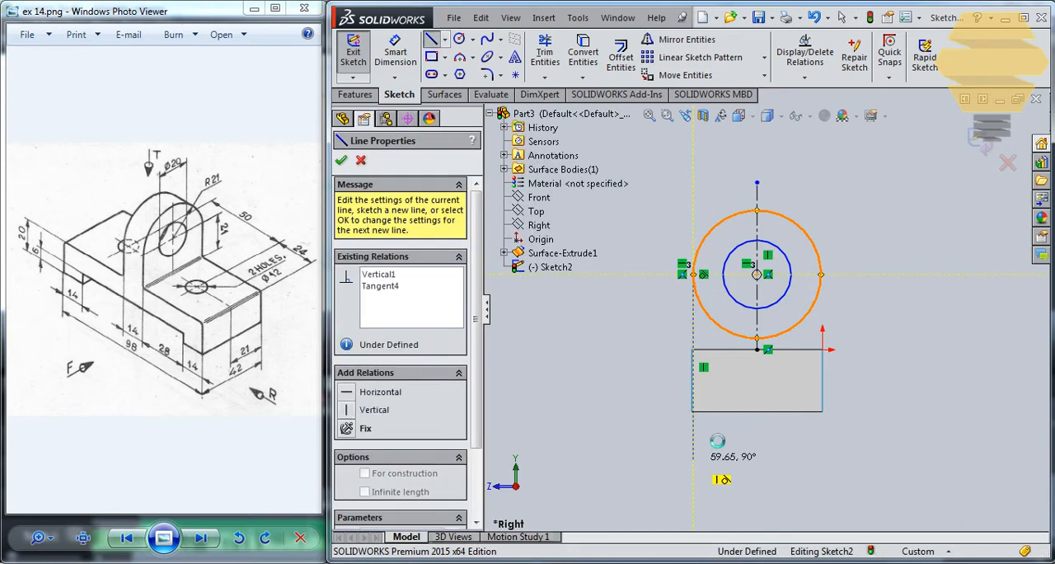
{"action": "key", "text": "Escape"}
Step: Make the vertical tangent line collinear with the base's left edge
{"action": "scroll", "coordinate": [725, 358], "scroll_direction": "down", "scroll_amount": 2}
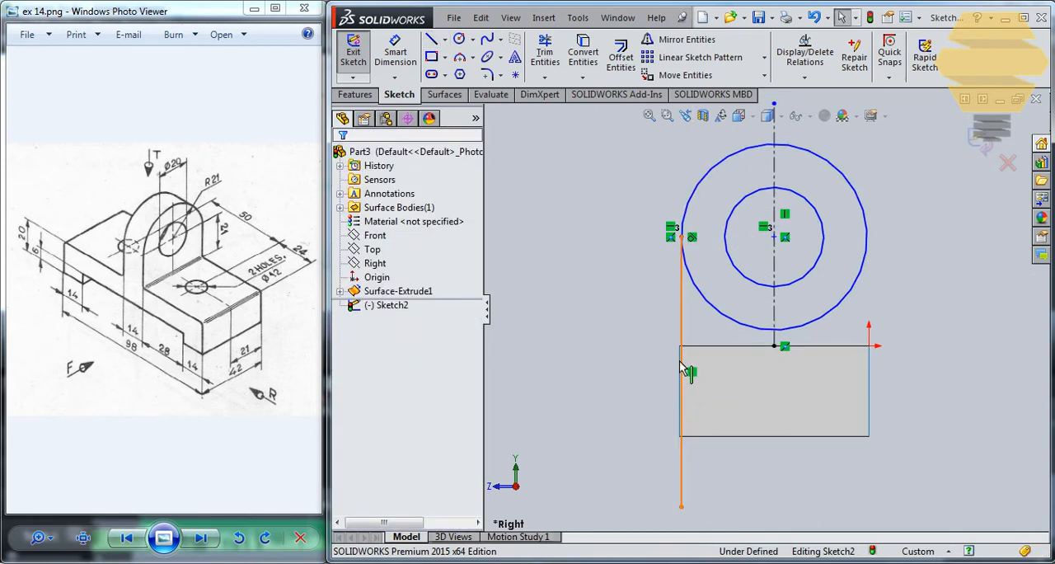
{"action": "left_click", "coordinate": [677, 368]}
{"action": "key", "text": "Escape"}
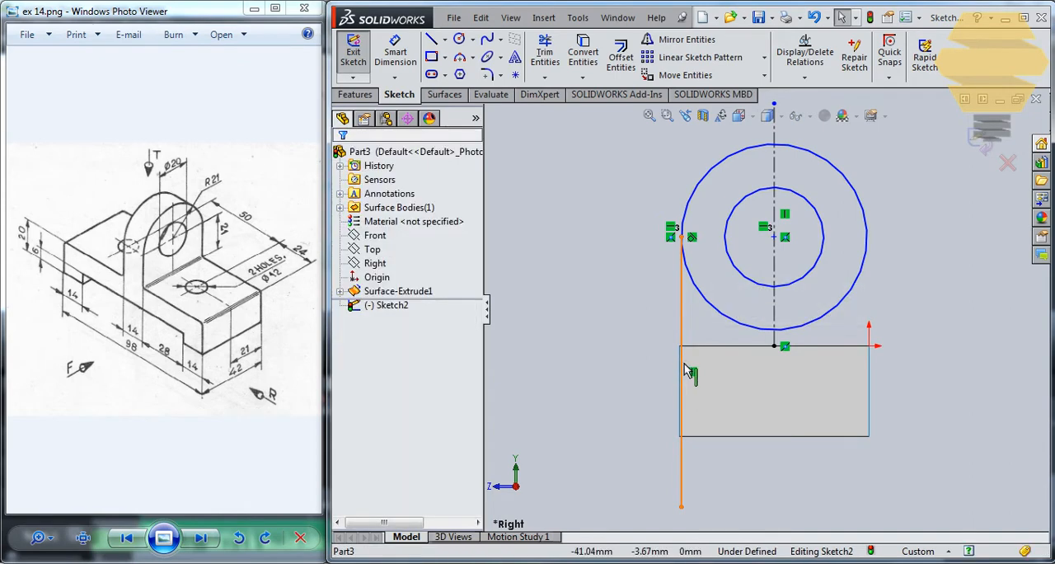
{"action": "scroll", "coordinate": [690, 354], "scroll_direction": "down", "scroll_amount": 3}
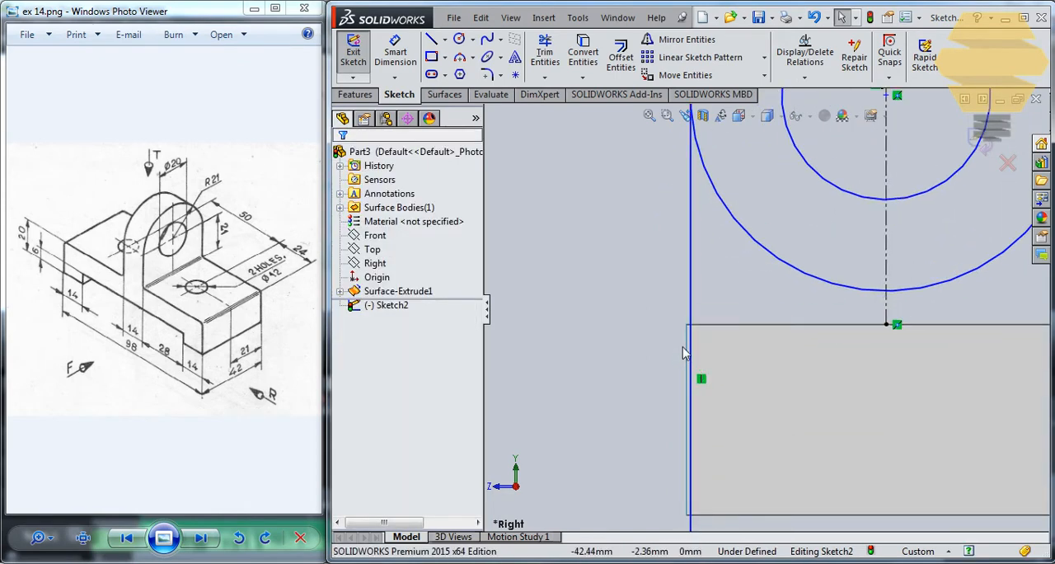
{"action": "left_click", "coordinate": [686, 341]}
{"action": "left_click", "coordinate": [690, 340], "text": "ctrl"}
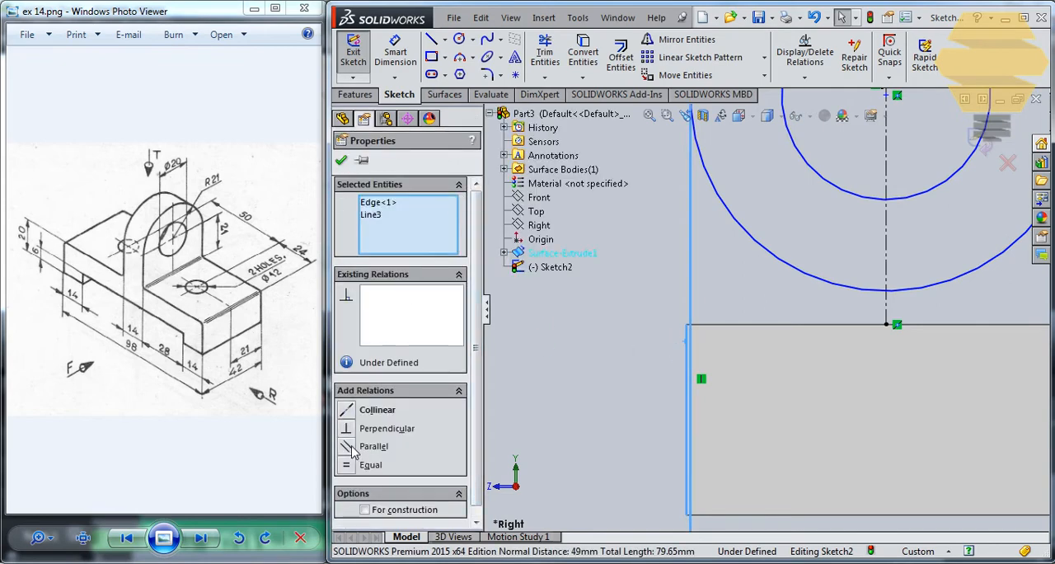
{"action": "left_click", "coordinate": [347, 412]}
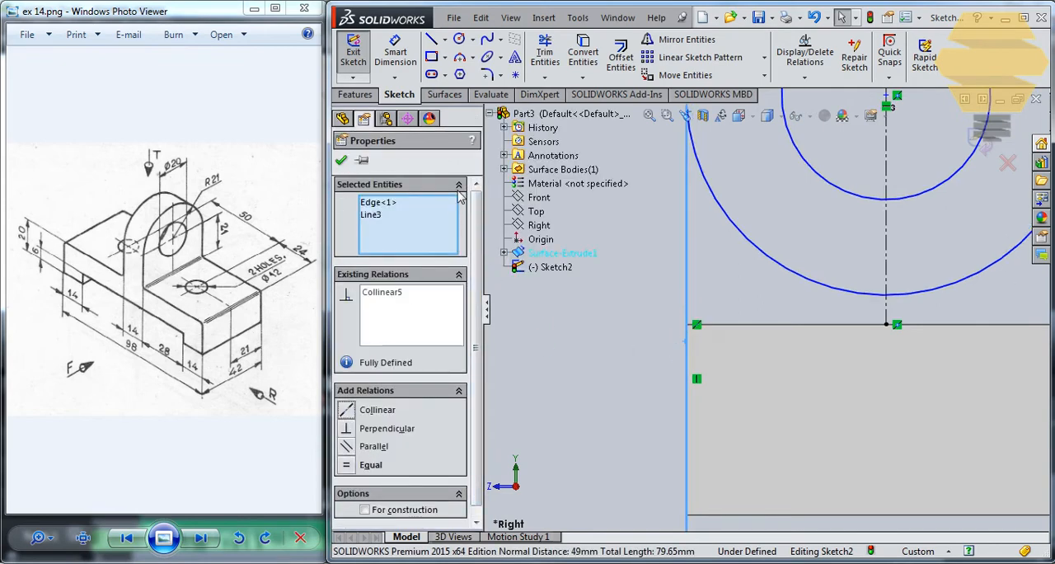
{"action": "left_click", "coordinate": [341, 159]}
{"action": "scroll", "coordinate": [761, 313], "scroll_direction": "up", "scroll_amount": 3}
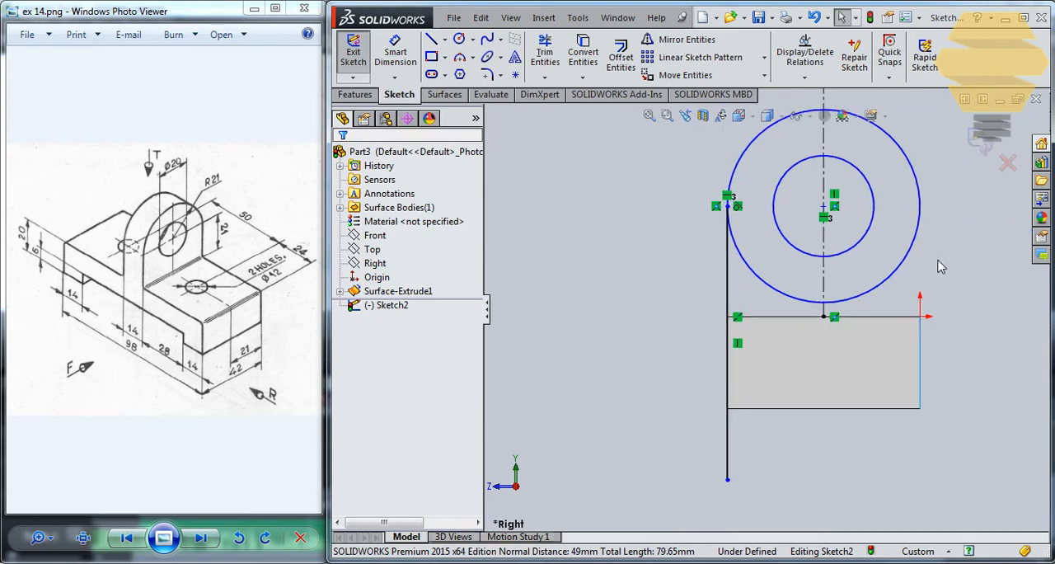
Step: Mirror the vertical tangent line about the sketch's vertical centerline
{"action": "left_click", "coordinate": [727, 247]}
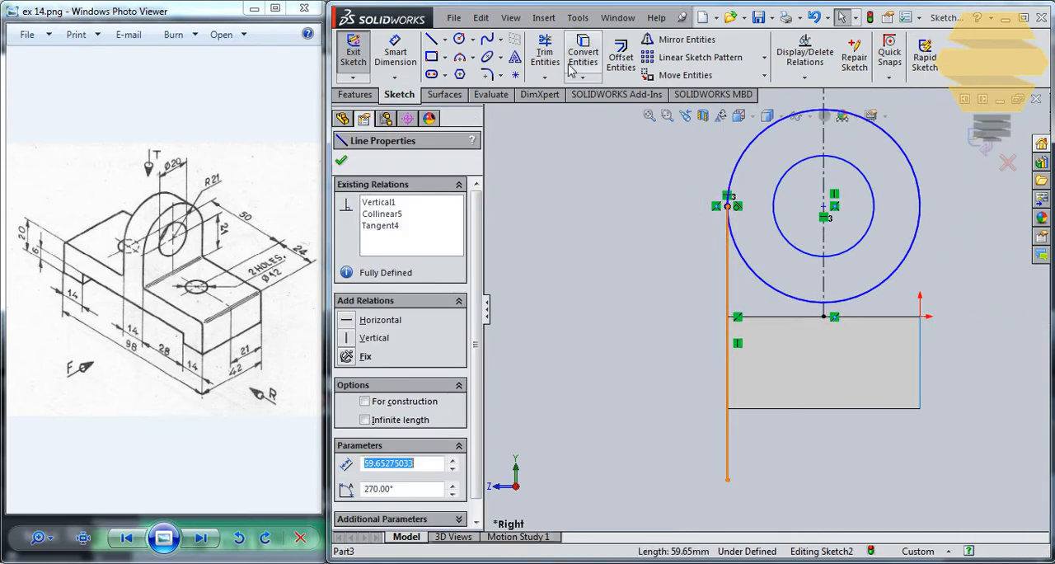
{"action": "left_click", "coordinate": [686, 40]}
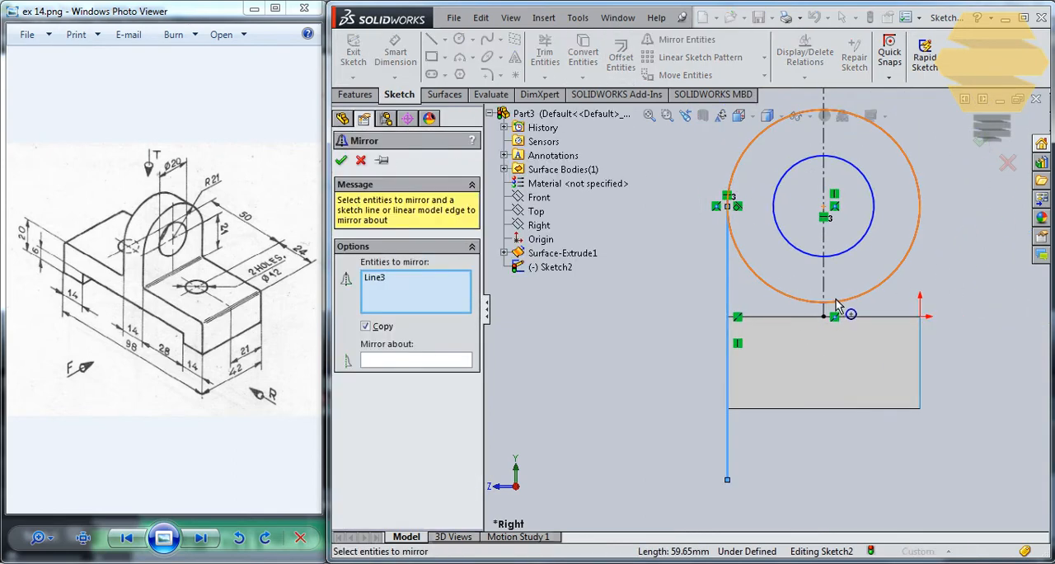
{"action": "left_click", "coordinate": [419, 360]}
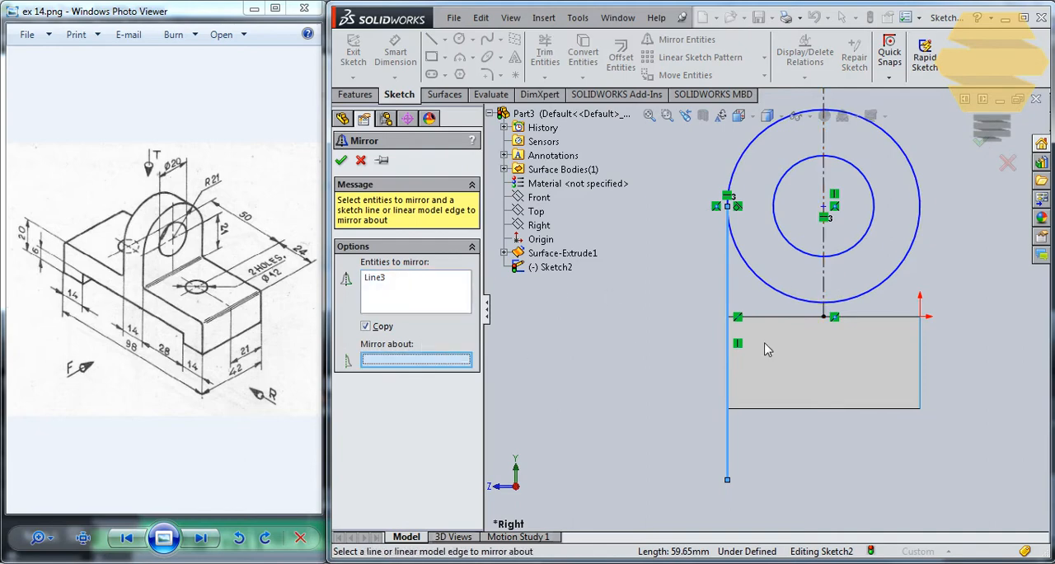
{"action": "left_click", "coordinate": [824, 280]}
{"action": "left_click", "coordinate": [340, 160]}
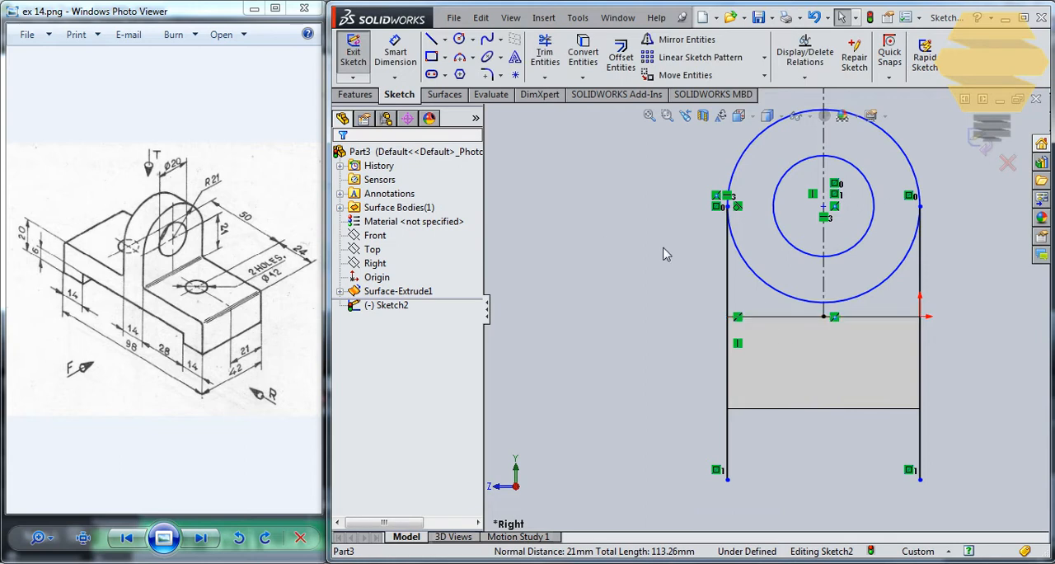
Step: Convert the base's top edge into a sketch line and trim off both vertical lines below it
{"action": "left_click", "coordinate": [793, 316]}
{"action": "left_click", "coordinate": [583, 53]}
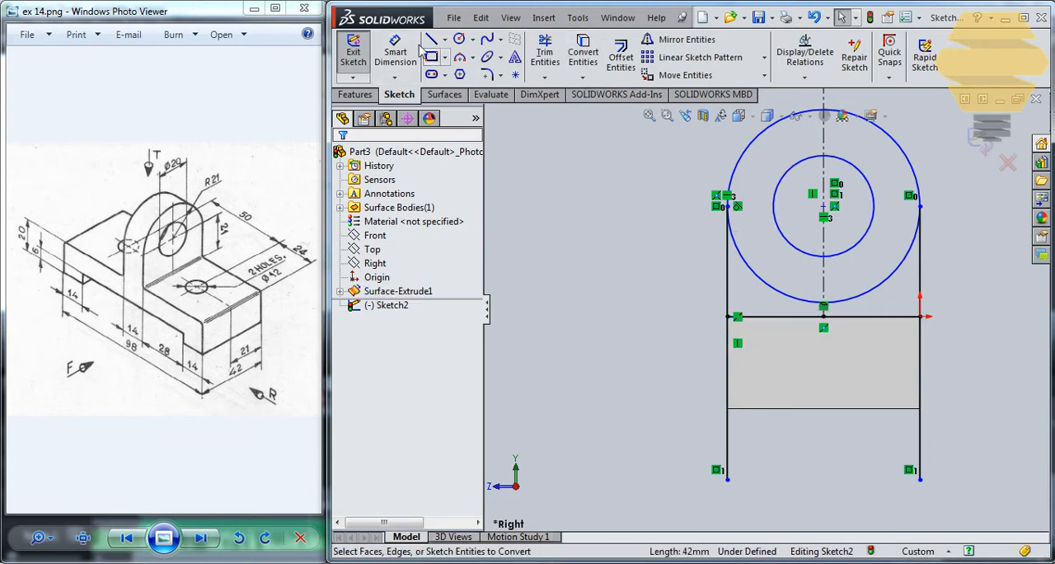
{"action": "left_click", "coordinate": [544, 54]}
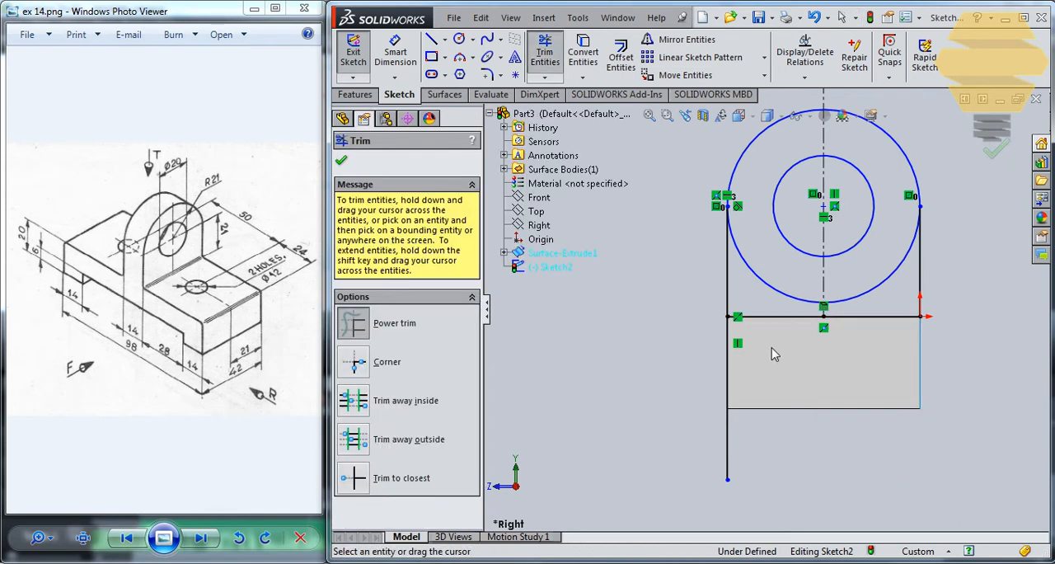
{"action": "left_click_drag", "start_coordinate": [633, 423], "coordinate": [773, 372]}
{"action": "scroll", "coordinate": [814, 238], "scroll_direction": "down", "scroll_amount": 2}
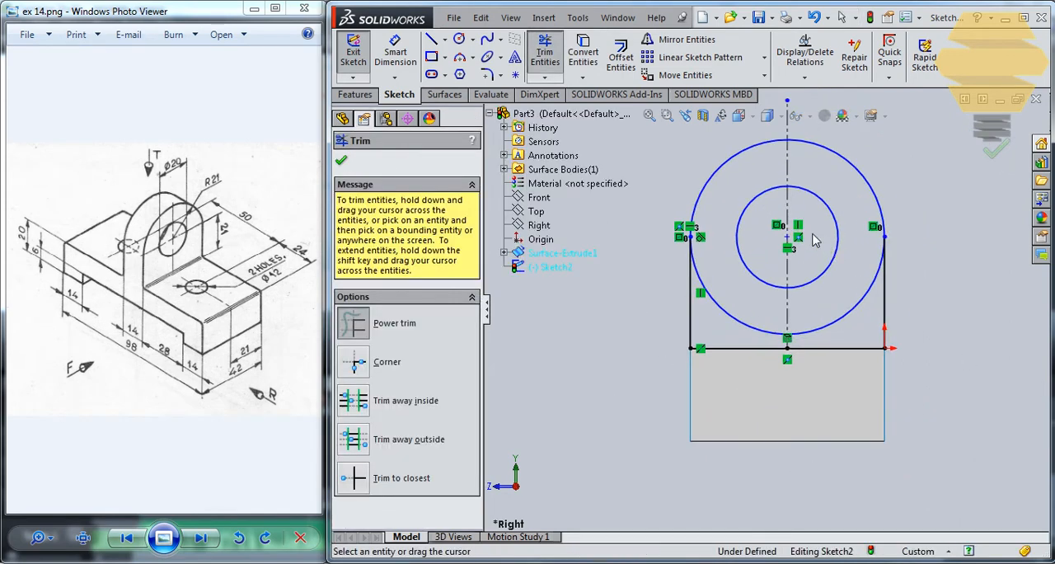
{"action": "key", "text": "Escape"}
Step: Dimension the height of the circles' center above the base's top edge as 21 mm
{"action": "left_click", "coordinate": [410, 63]}
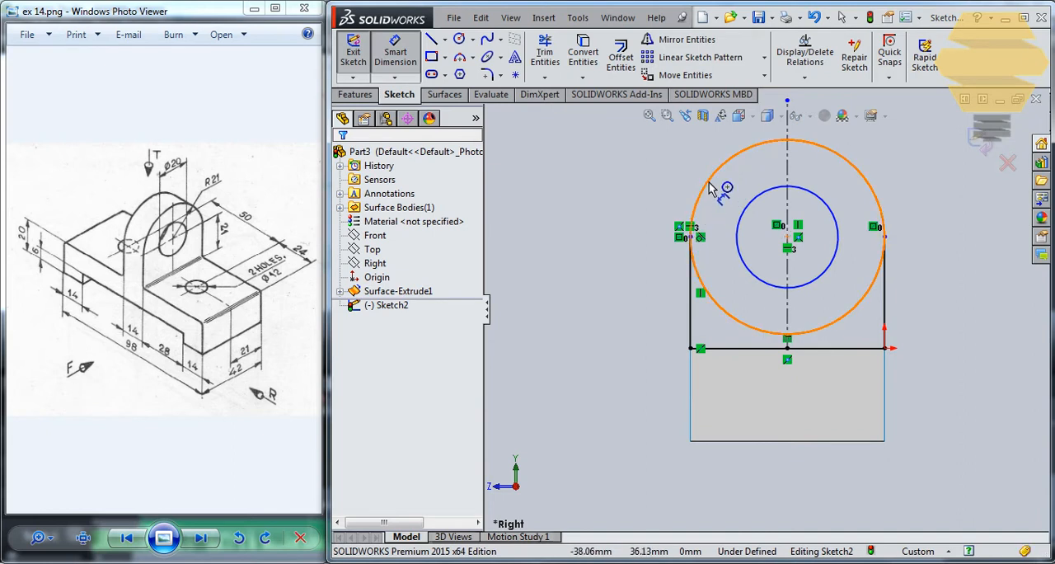
{"action": "key", "text": "Escape"}
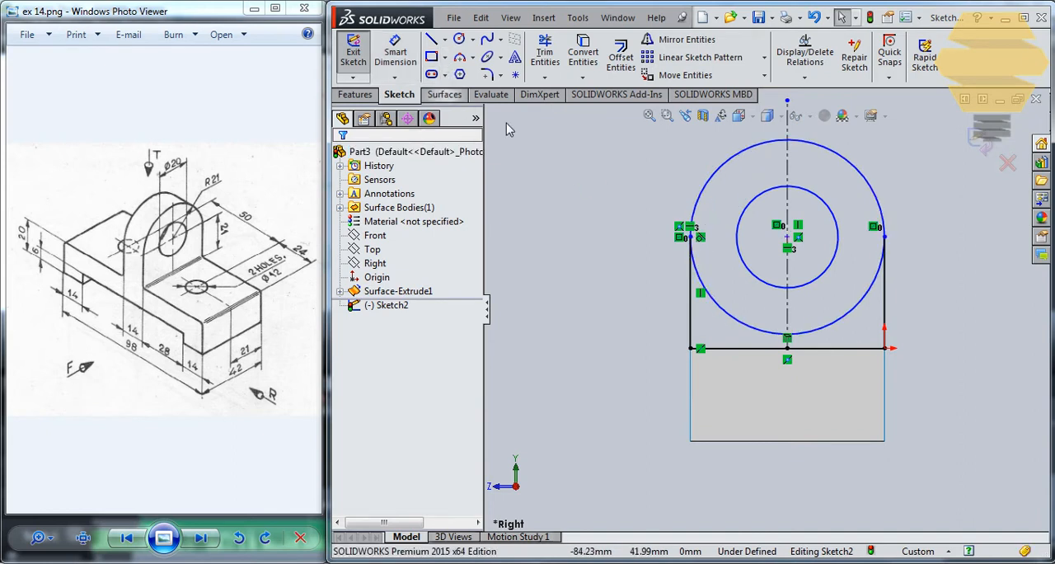
{"action": "left_click", "coordinate": [411, 60]}
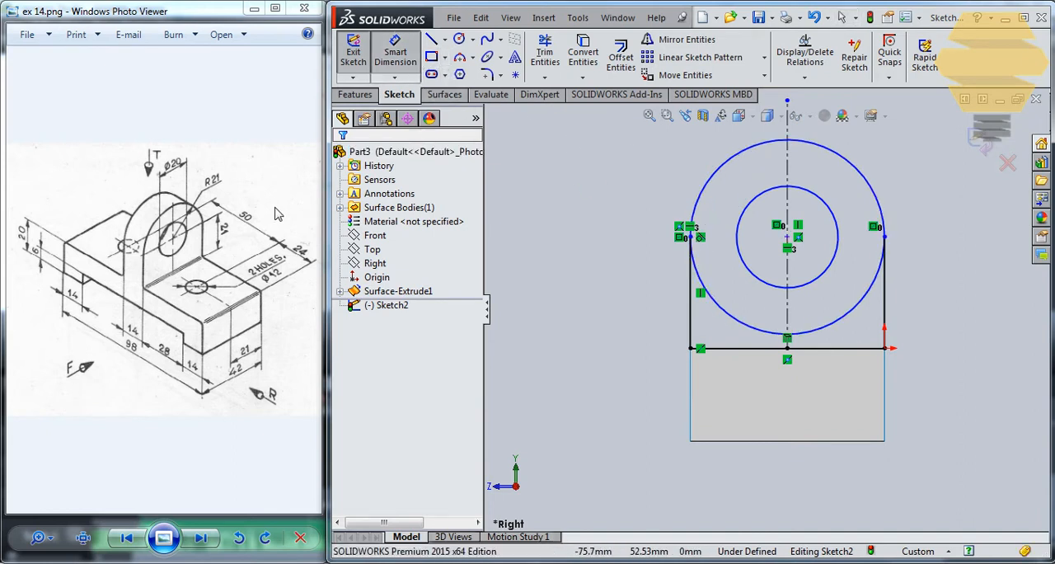
{"action": "left_click", "coordinate": [787, 239]}
{"action": "left_click", "coordinate": [857, 349]}
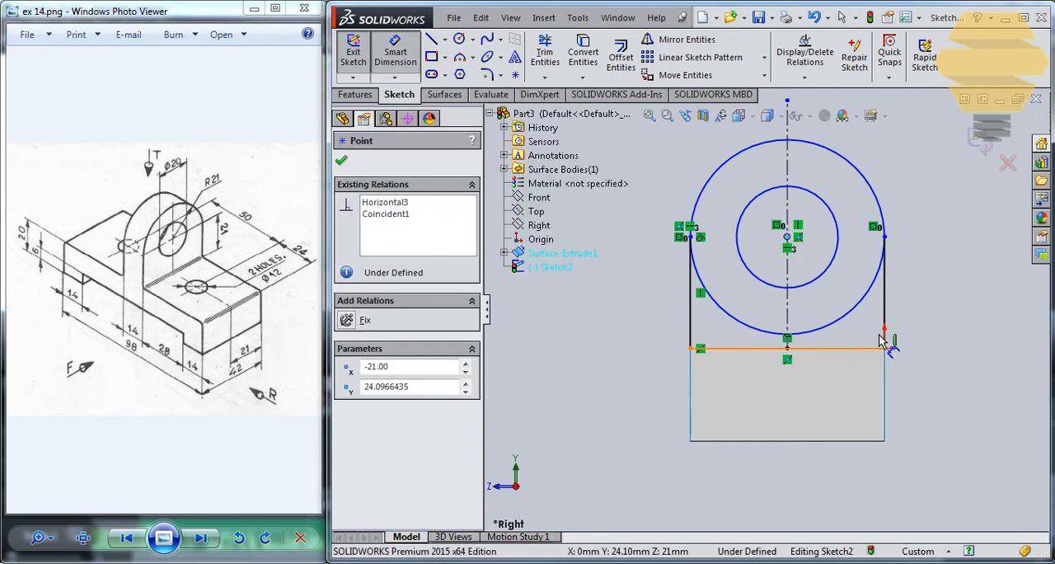
{"action": "left_click", "coordinate": [945, 321]}
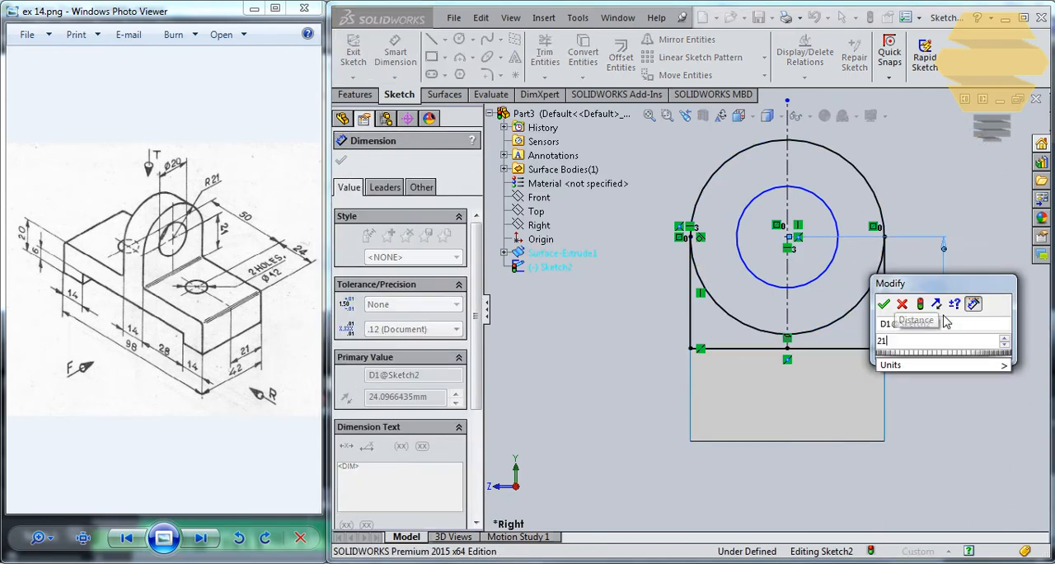
{"action": "key", "text": "Return"}
{"action": "key", "text": "Escape"}
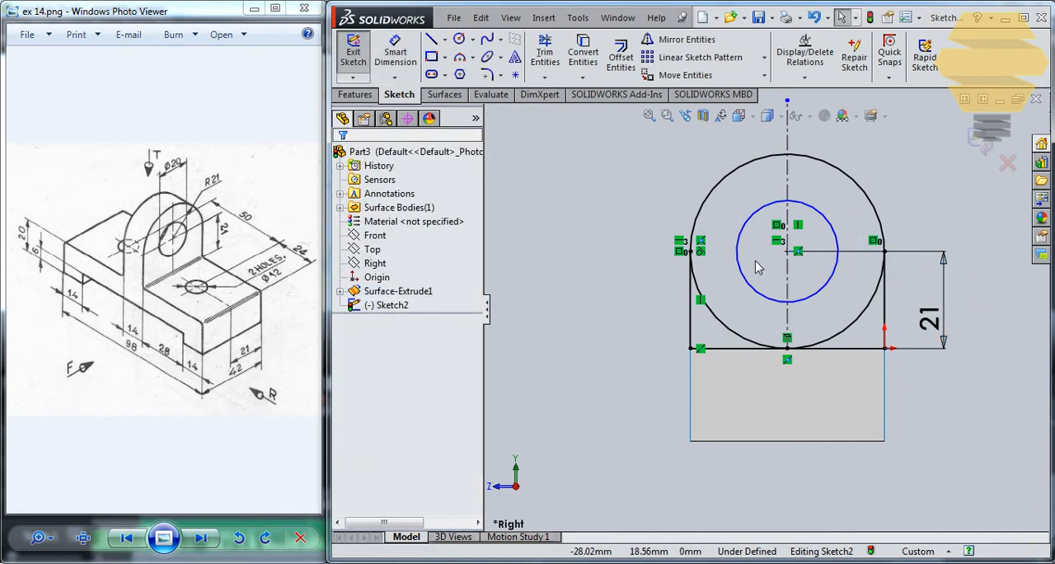
Step: Dimension the inner circle's diameter as 20 mm
{"action": "left_click", "coordinate": [397, 59]}
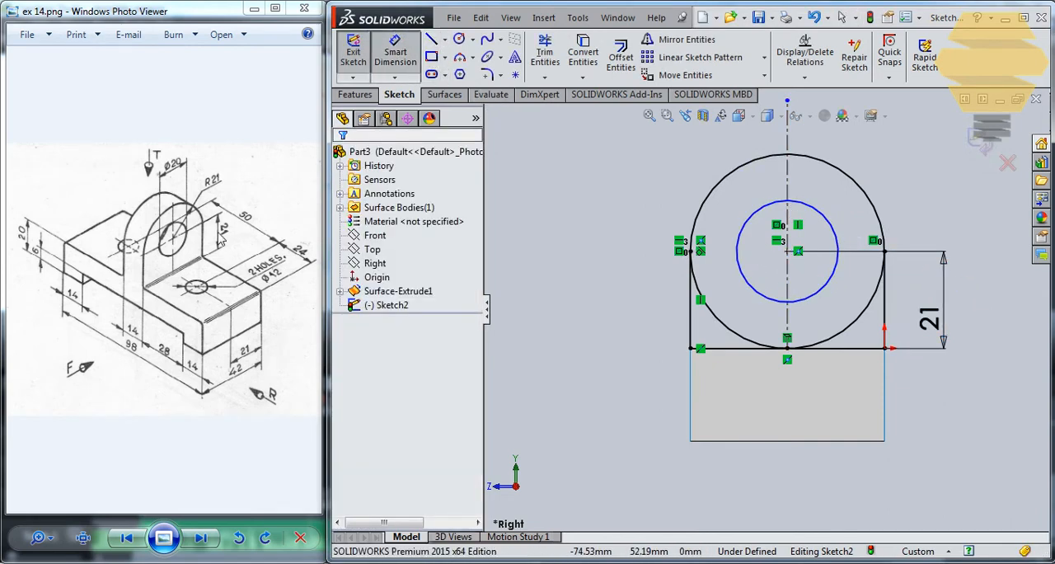
{"action": "left_click", "coordinate": [822, 219]}
{"action": "left_click", "coordinate": [973, 241]}
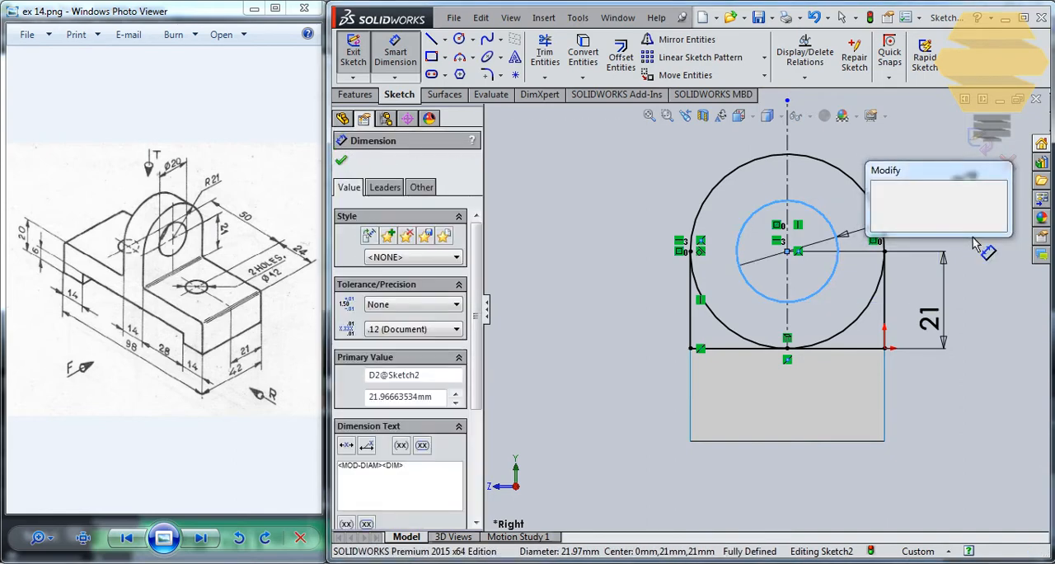
{"action": "type", "text": "20"}
{"action": "key", "text": "Return"}
{"action": "key", "text": "Escape"}
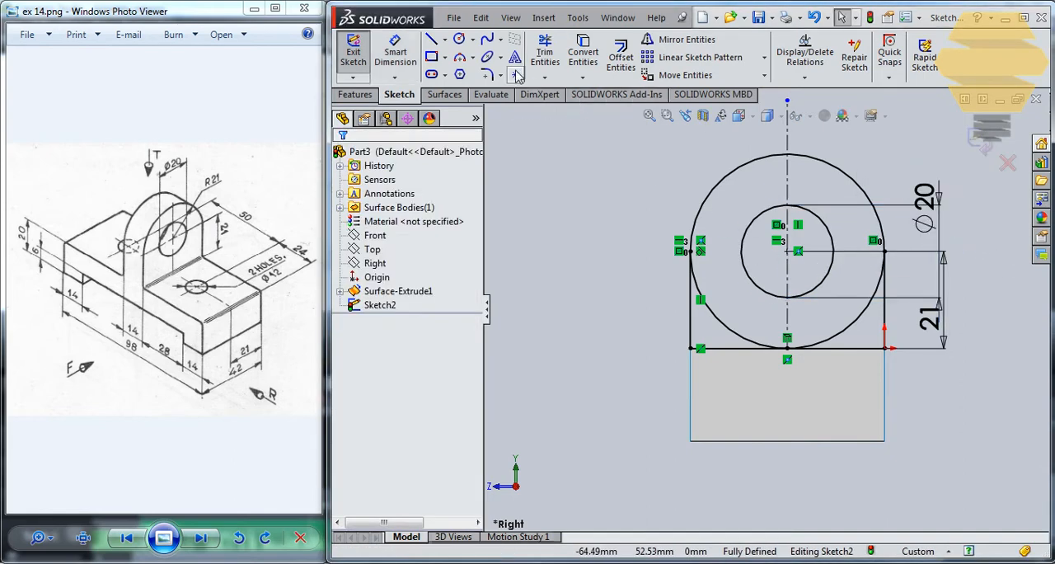
Step: Trim away the lower half of the outer circle to leave the rounded lug profile, and exit the sketch
{"action": "left_click", "coordinate": [544, 53]}
{"action": "left_click_drag", "start_coordinate": [668, 303], "coordinate": [853, 337]}
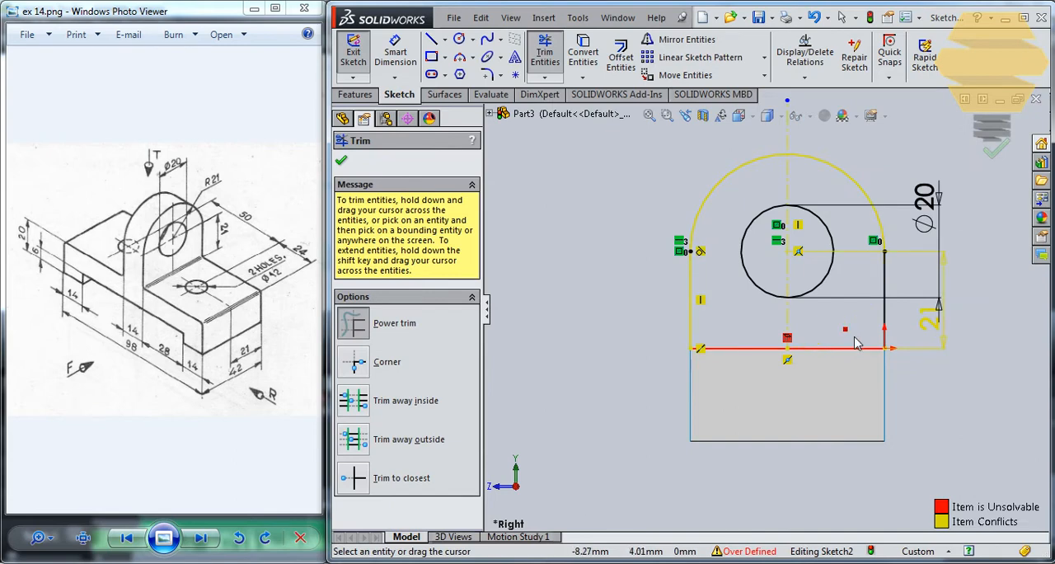
{"action": "key", "text": "Escape"}
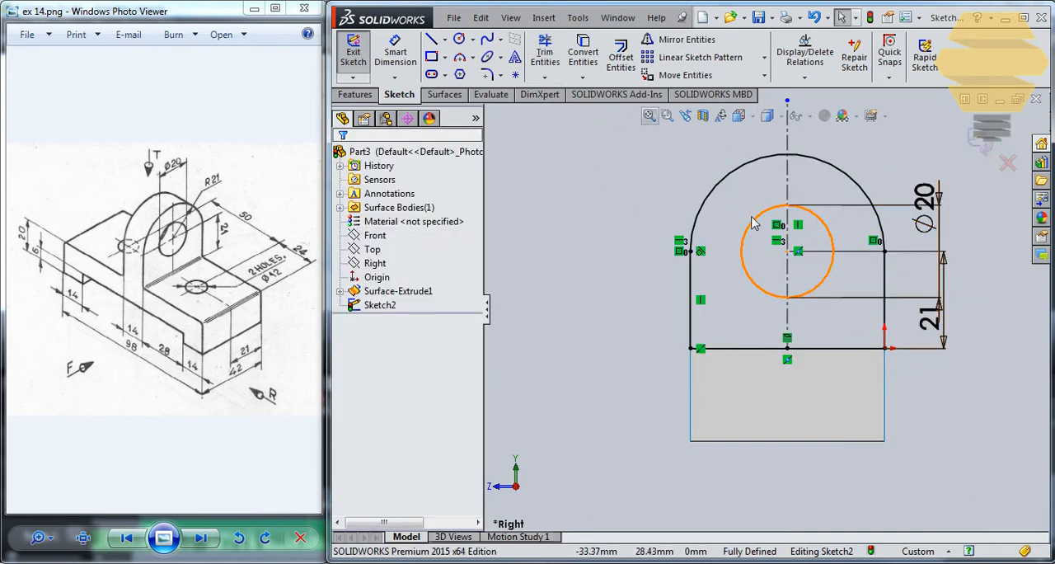
{"action": "scroll", "coordinate": [752, 276], "scroll_direction": "up", "scroll_amount": 4}
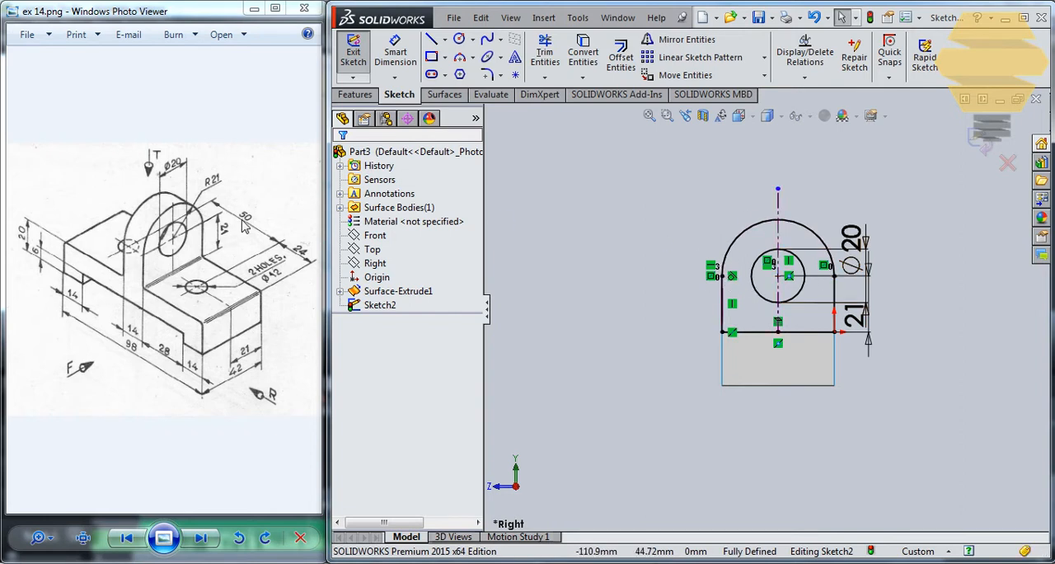
{"action": "left_click", "coordinate": [978, 148]}
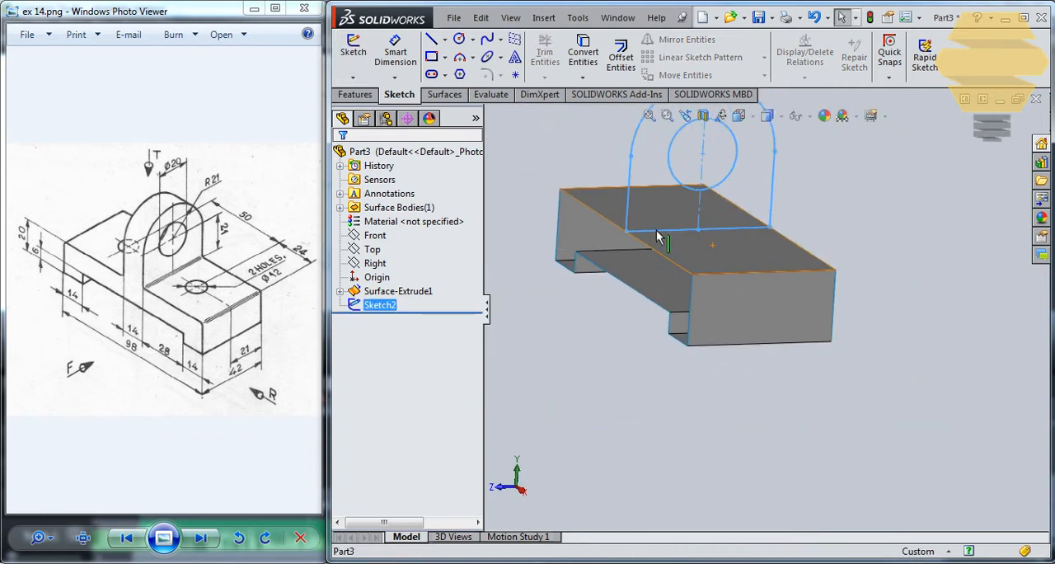
Step: Extrude the lug sketch as a surface 7 mm in each direction from its sketch plane
{"action": "left_click", "coordinate": [444, 94]}
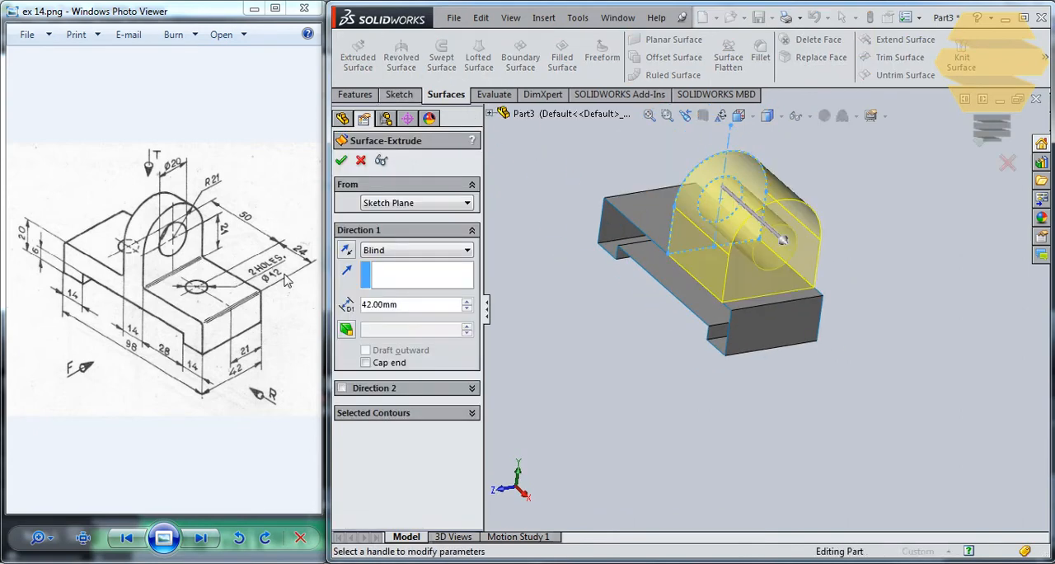
{"action": "left_click", "coordinate": [342, 388]}
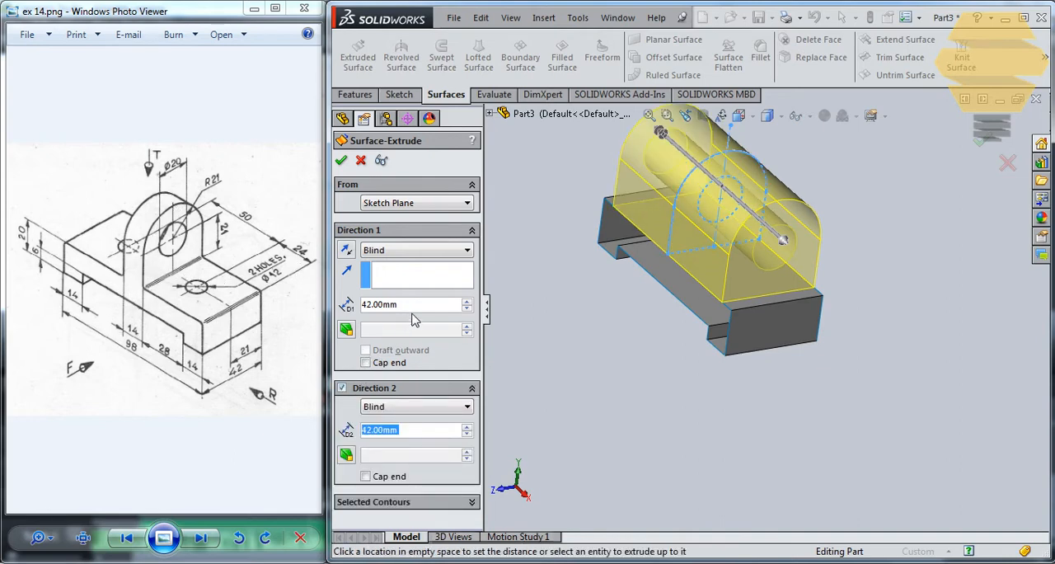
{"action": "type", "text": "7"}
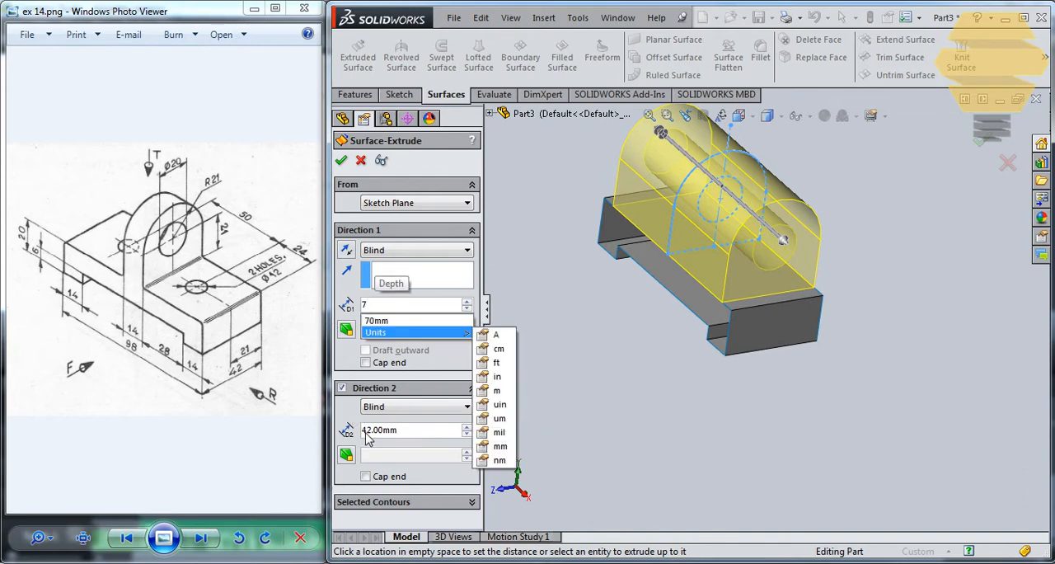
{"action": "left_click", "coordinate": [419, 436]}
{"action": "type", "text": "7"}
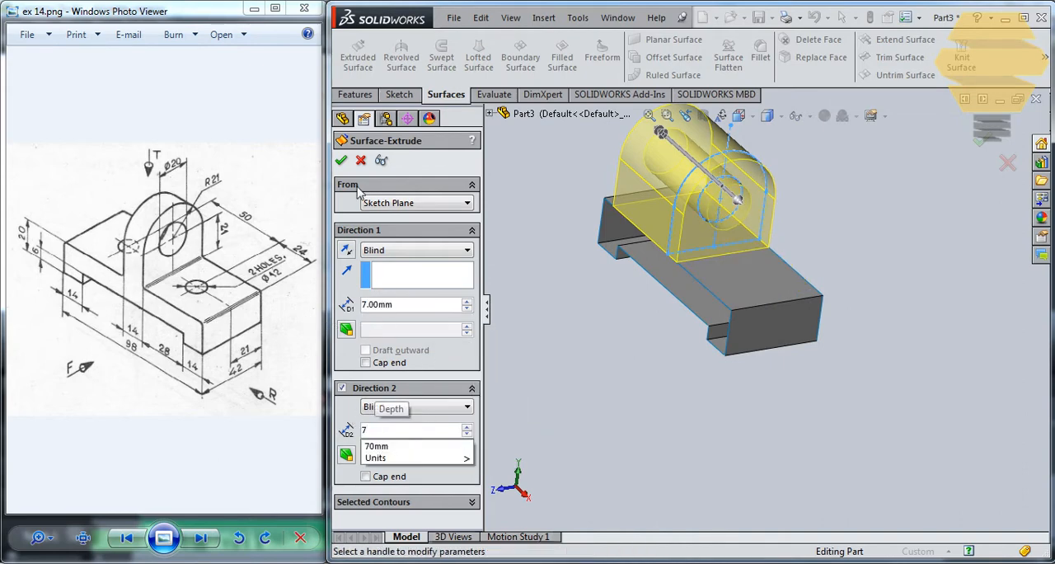
{"action": "key", "text": "Return"}
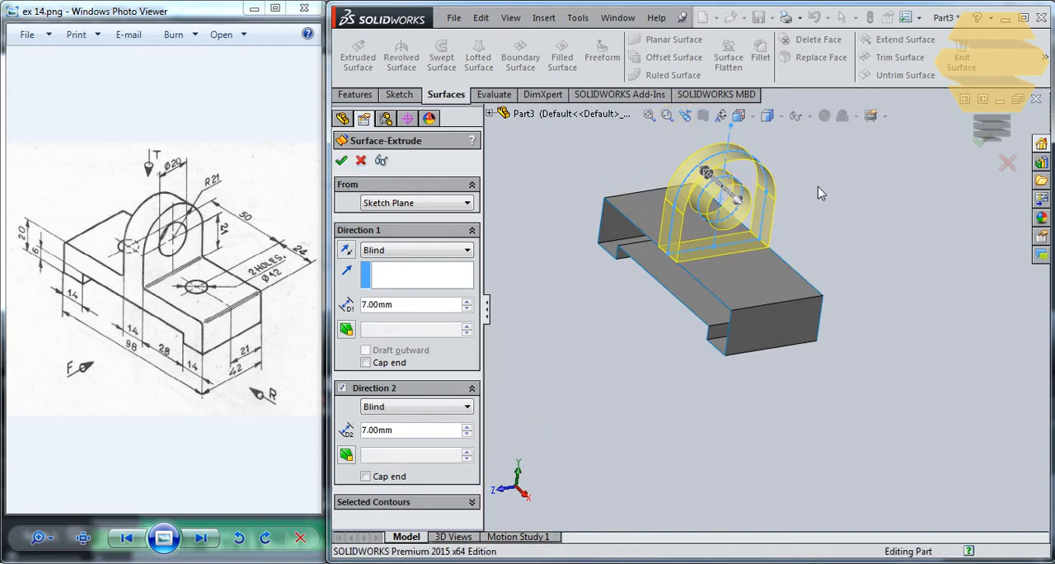
{"action": "key", "text": "Return"}
{"action": "left_click", "coordinate": [861, 228]}
Step: Create a filled surface across the lug profile, using Sketch2 as the patch boundary with Contact edge settings
{"action": "middle_click_drag", "start_coordinate": [724, 228], "coordinate": [725, 199]}
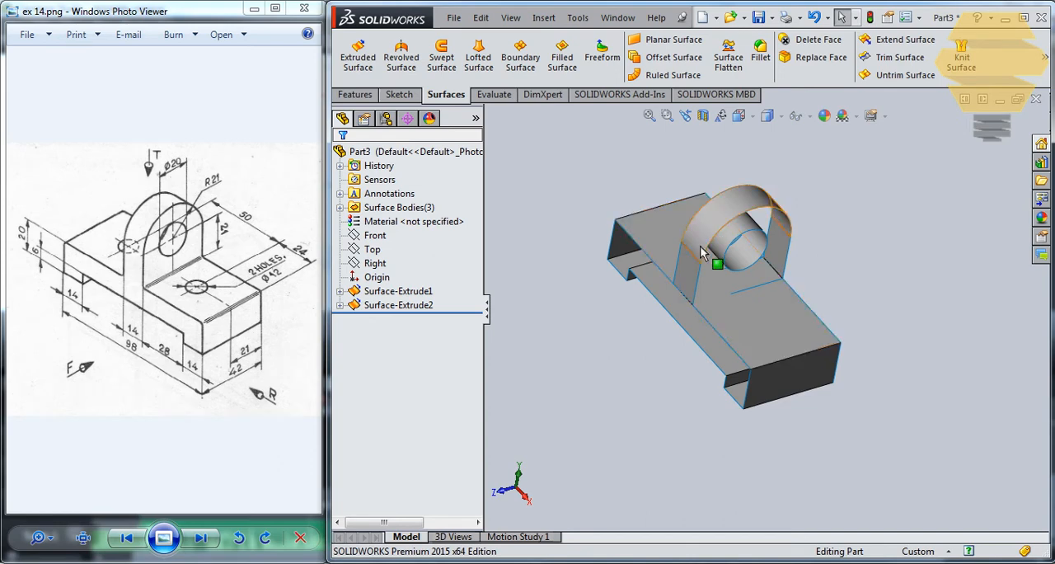
{"action": "left_click", "coordinate": [734, 244]}
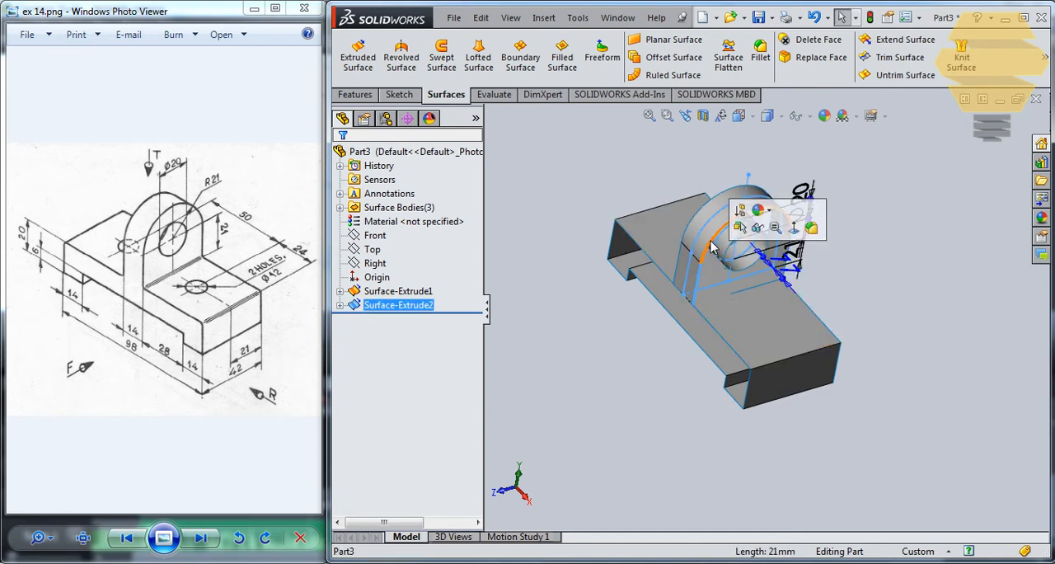
{"action": "left_click", "coordinate": [763, 176]}
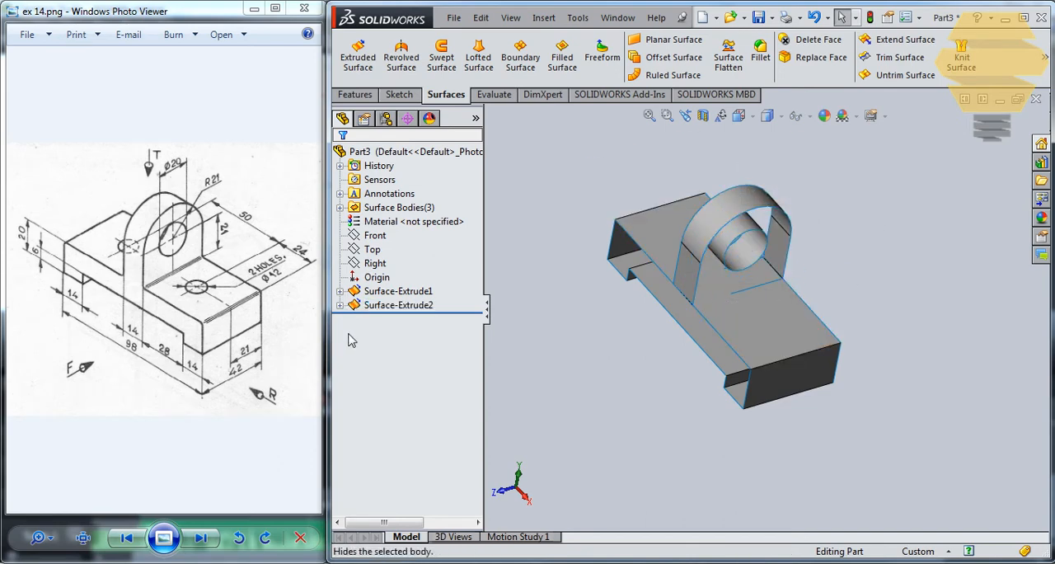
{"action": "left_click", "coordinate": [340, 305]}
{"action": "left_click", "coordinate": [394, 319]}
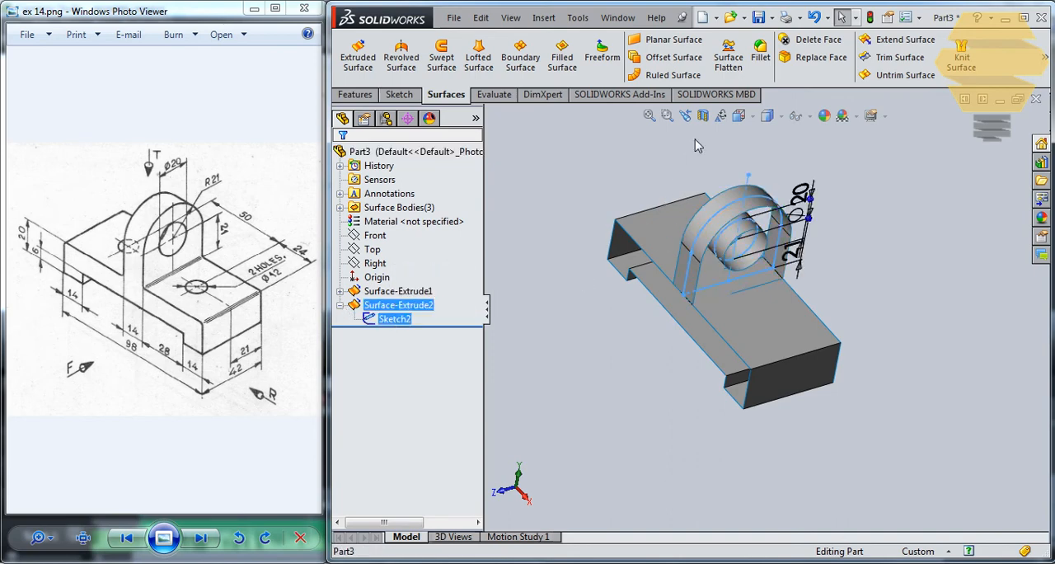
{"action": "left_click", "coordinate": [562, 56]}
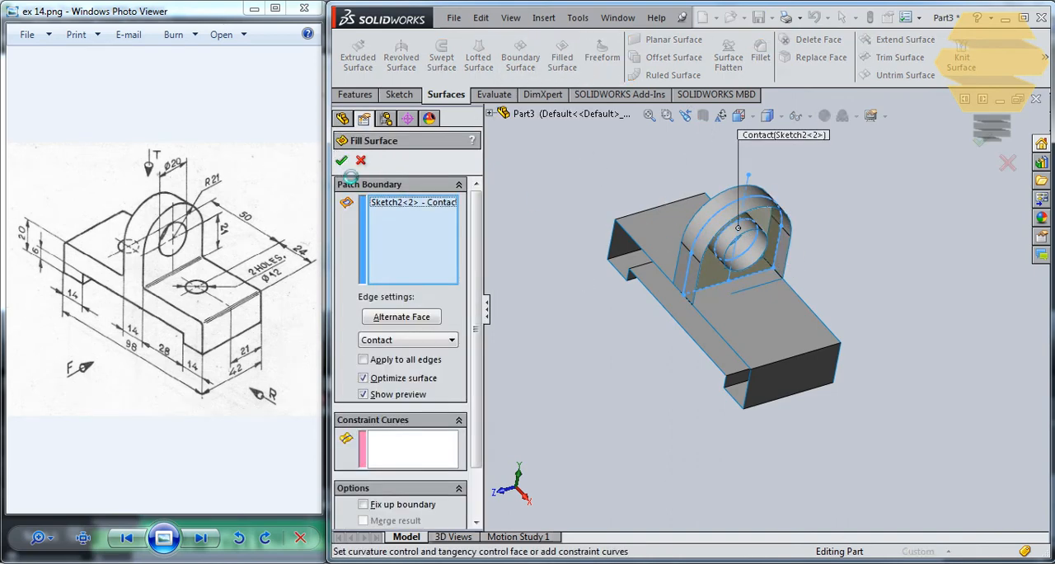
Step: Offset the lug's filled surface 7 mm toward the front to close the lug's front face
{"action": "middle_click_drag", "start_coordinate": [707, 172], "coordinate": [768, 207]}
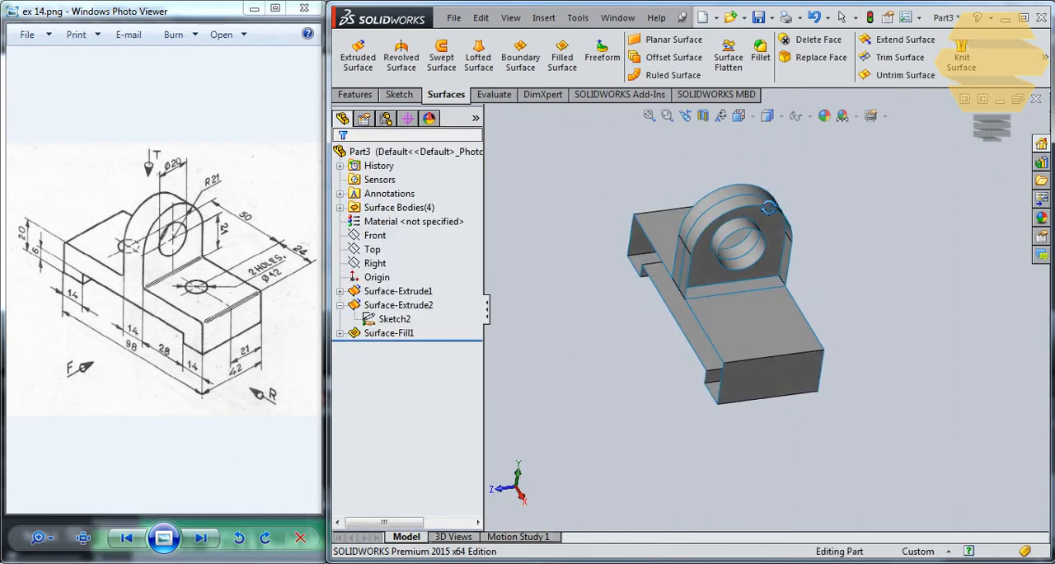
{"action": "scroll", "coordinate": [781, 228], "scroll_direction": "down", "scroll_amount": 2}
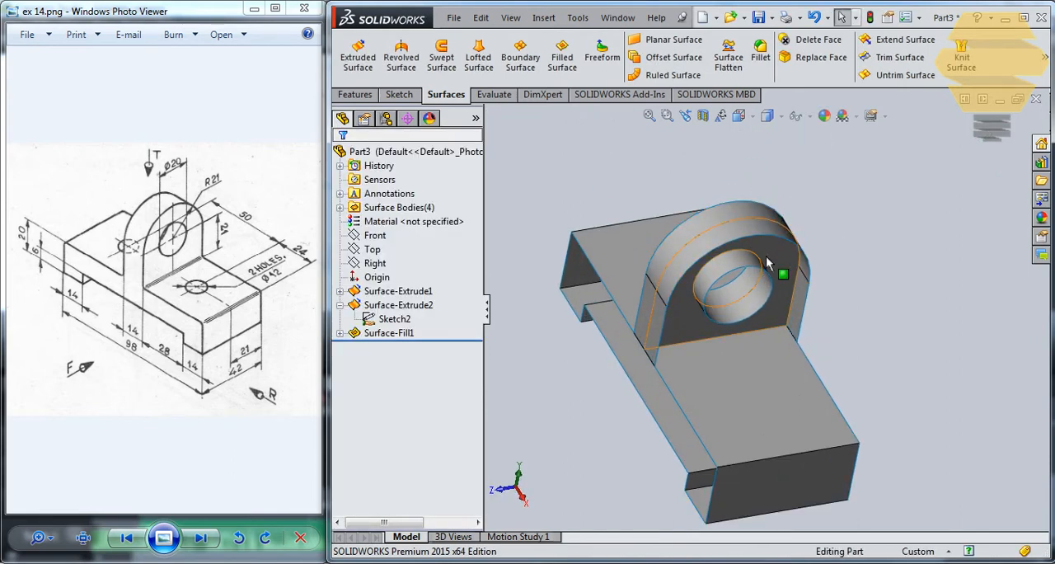
{"action": "left_click", "coordinate": [388, 332]}
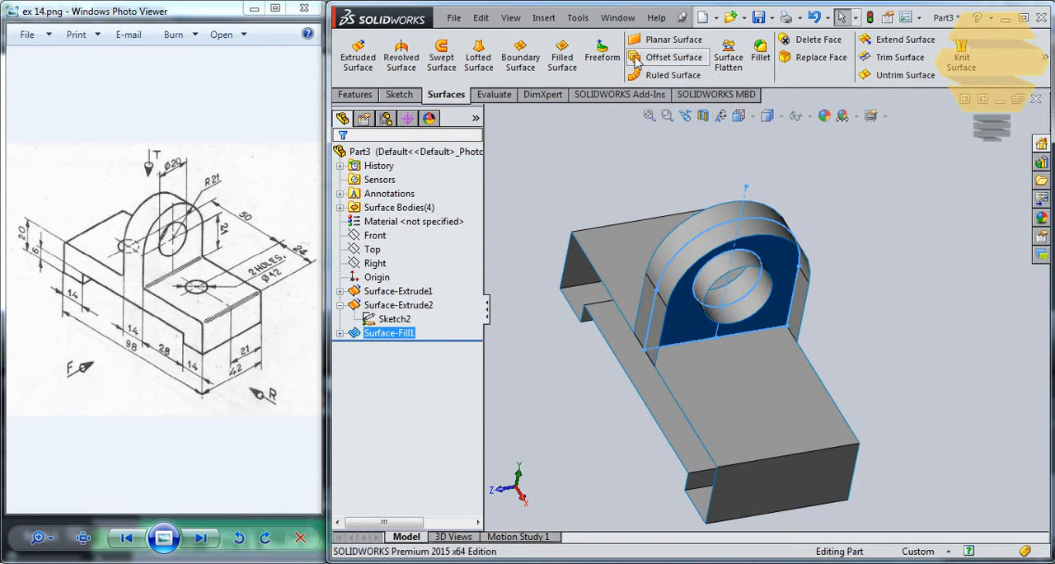
{"action": "left_click", "coordinate": [665, 58]}
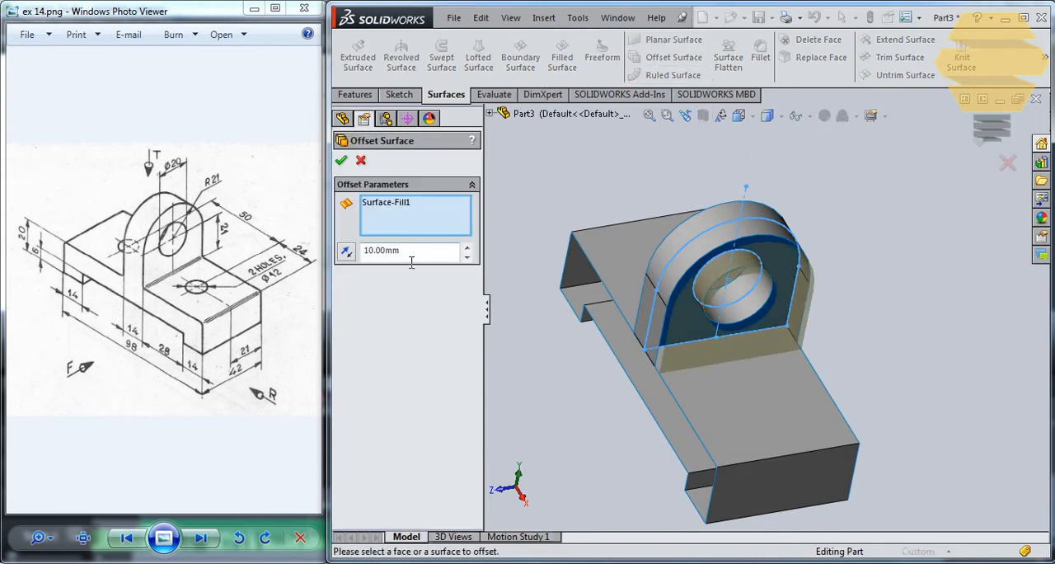
{"action": "left_click", "coordinate": [341, 159]}
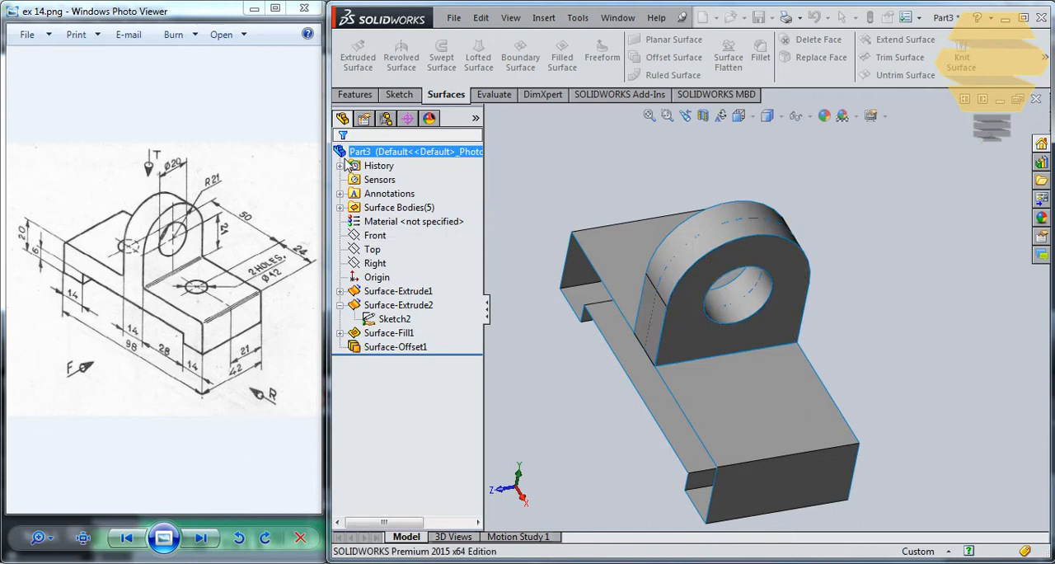
Step: Offset the lug's filled surface 7 mm toward the rear, flipping the offset direction, to close the back face
{"action": "left_click", "coordinate": [379, 347]}
{"action": "left_click", "coordinate": [553, 199]}
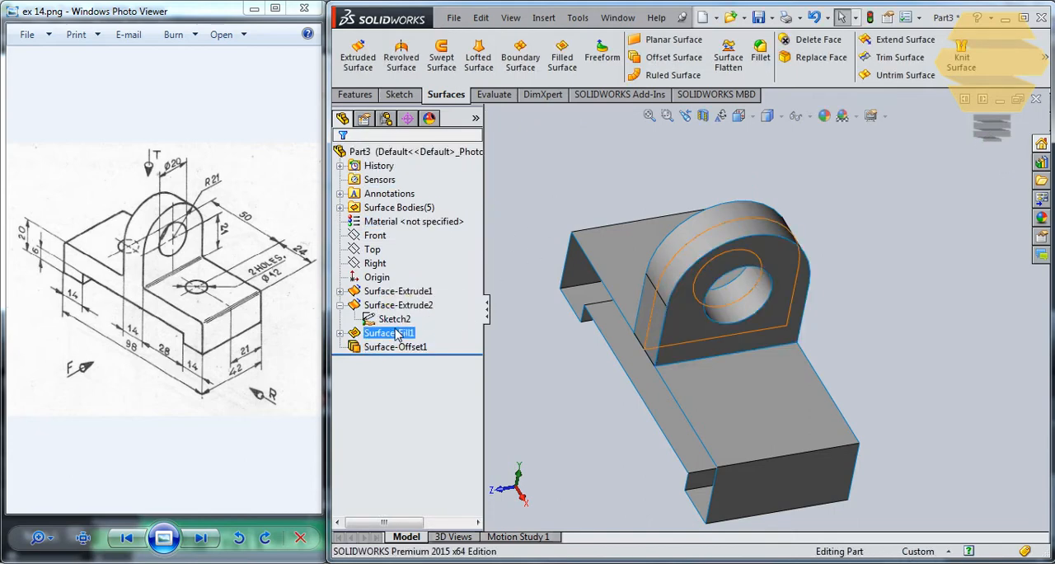
{"action": "left_click", "coordinate": [398, 332]}
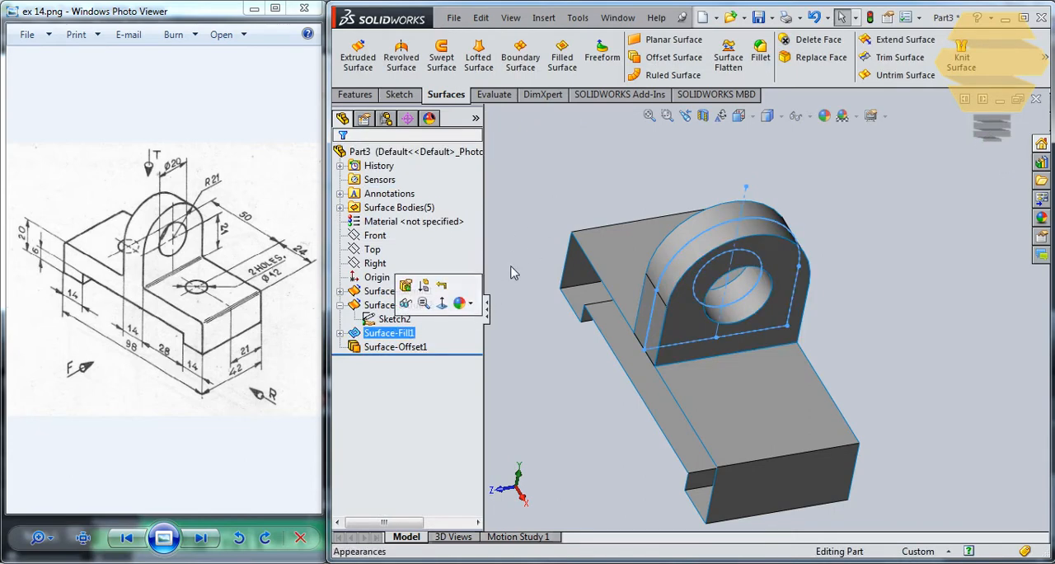
{"action": "left_click", "coordinate": [659, 58]}
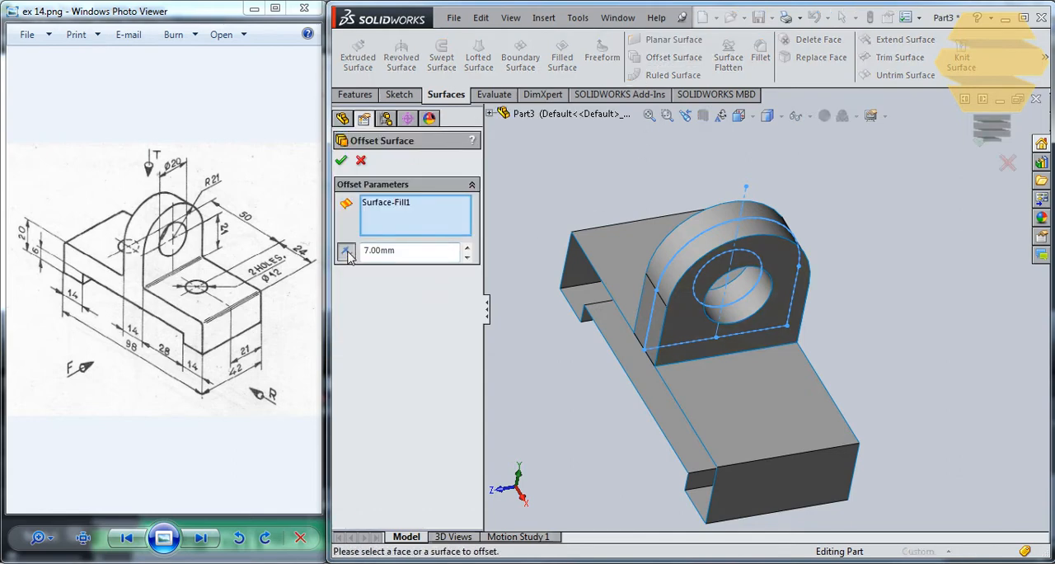
{"action": "left_click", "coordinate": [345, 163]}
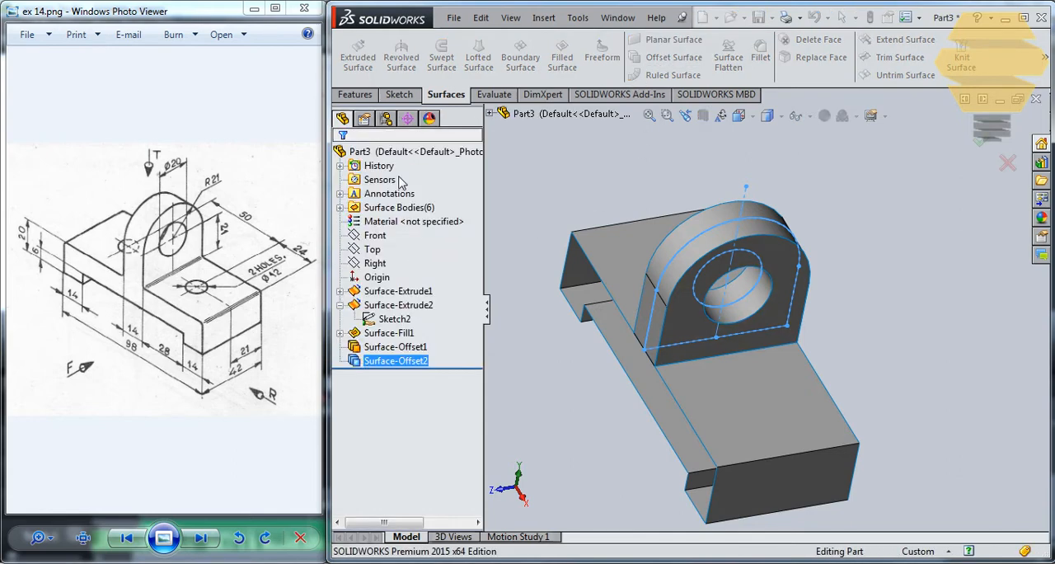
{"action": "middle_click_drag", "start_coordinate": [629, 238], "coordinate": [446, 323]}
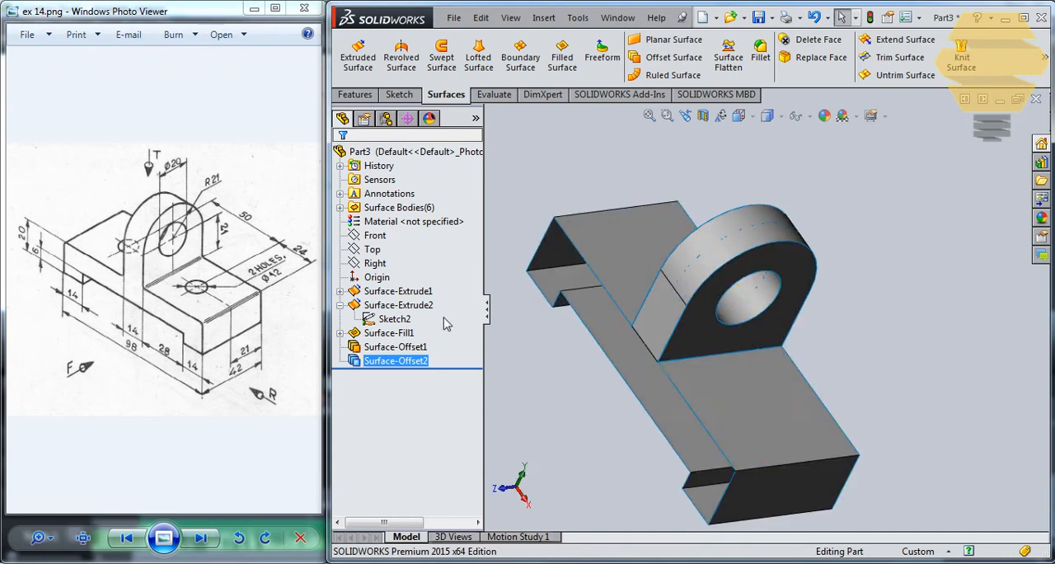
Step: Hide the filled surface in the middle of the lug
{"action": "left_click", "coordinate": [391, 333]}
{"action": "right_click", "coordinate": [391, 332]}
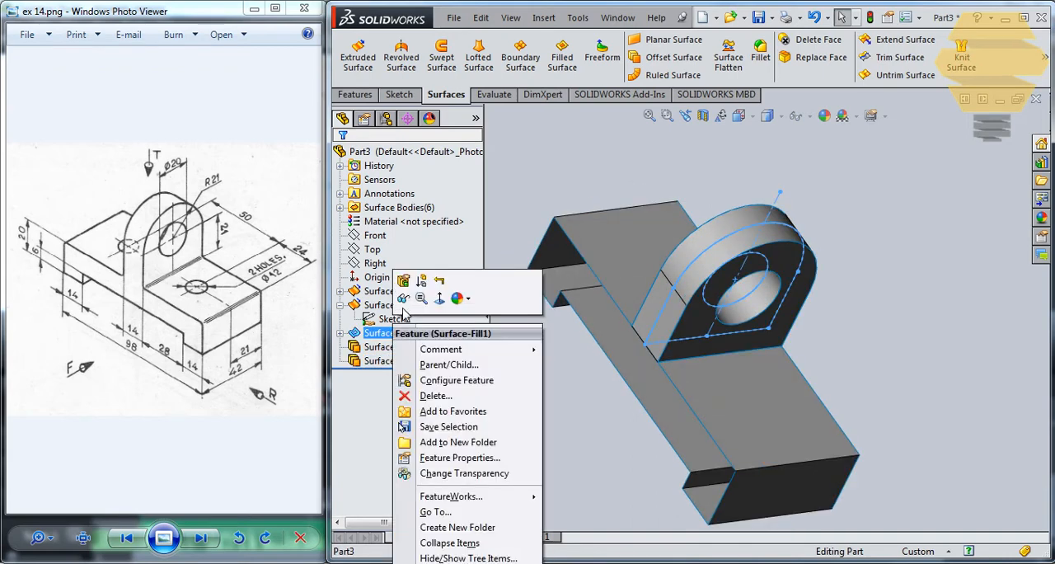
{"action": "left_click", "coordinate": [402, 300]}
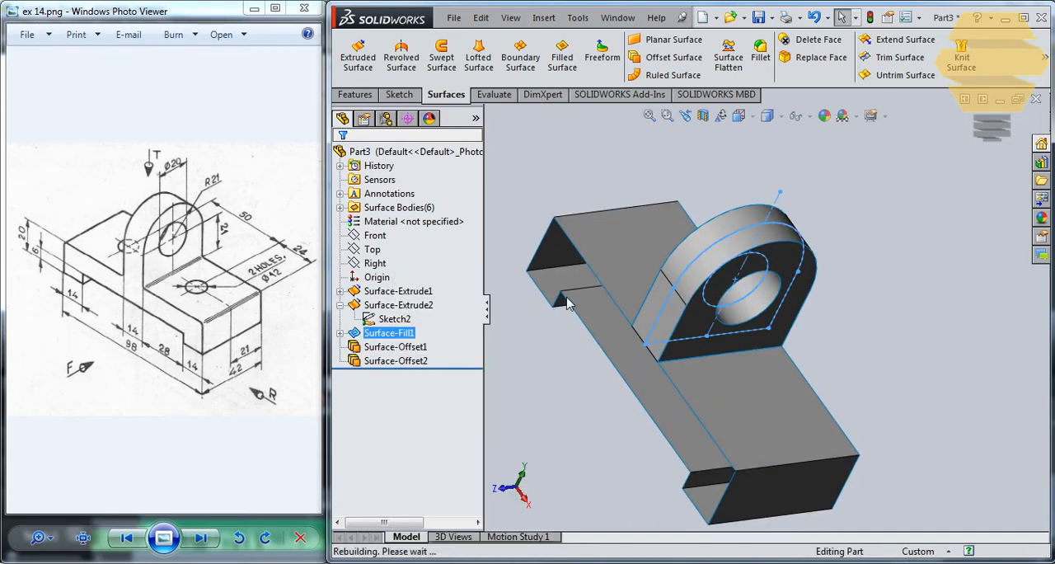
{"action": "left_click", "coordinate": [512, 348]}
{"action": "mouse_move", "coordinate": [690, 324]}
{"action": "middle_mouse_down"}
{"action": "mouse_move", "coordinate": [734, 411]}
{"action": "mouse_move", "coordinate": [710, 339]}
{"action": "middle_mouse_up"}
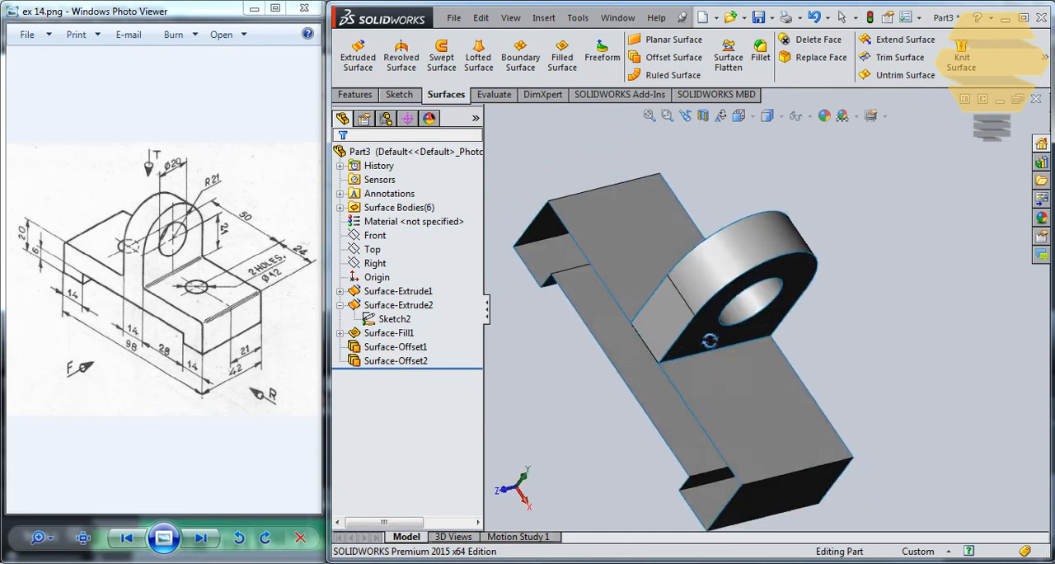
Step: Hide the rear offset surface of the lug to look inside it
{"action": "left_click", "coordinate": [414, 361]}
{"action": "right_click", "coordinate": [414, 361]}
{"action": "left_click", "coordinate": [419, 321]}
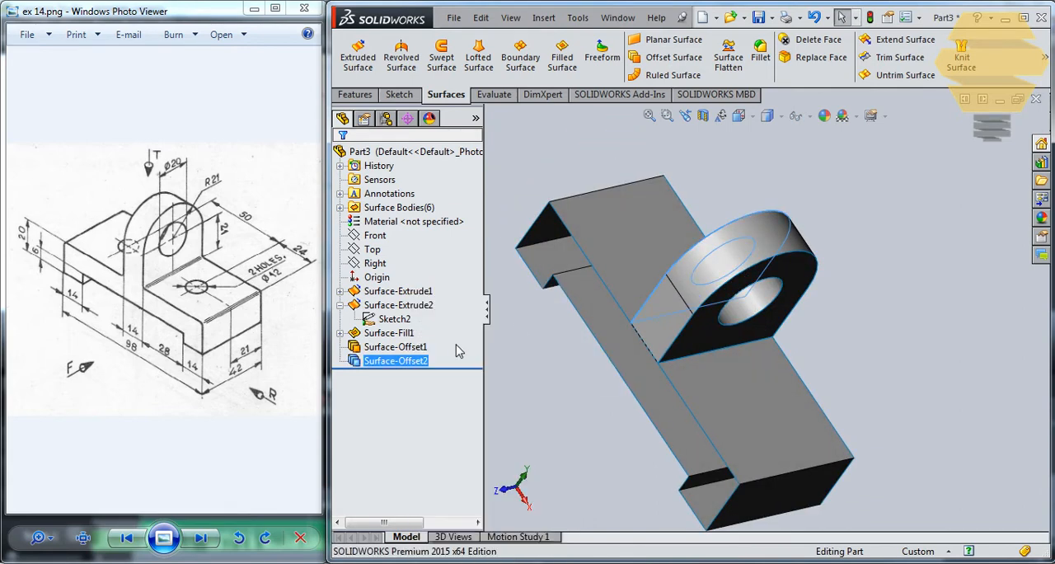
{"action": "middle_click_drag", "start_coordinate": [587, 291], "coordinate": [627, 378]}
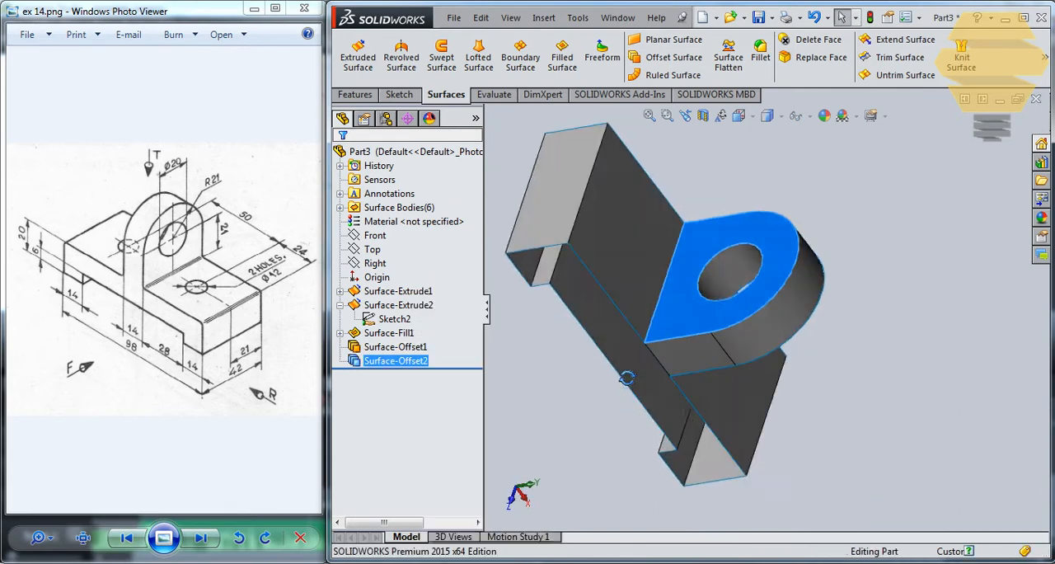
{"action": "right_click", "coordinate": [405, 361]}
{"action": "left_click", "coordinate": [420, 317]}
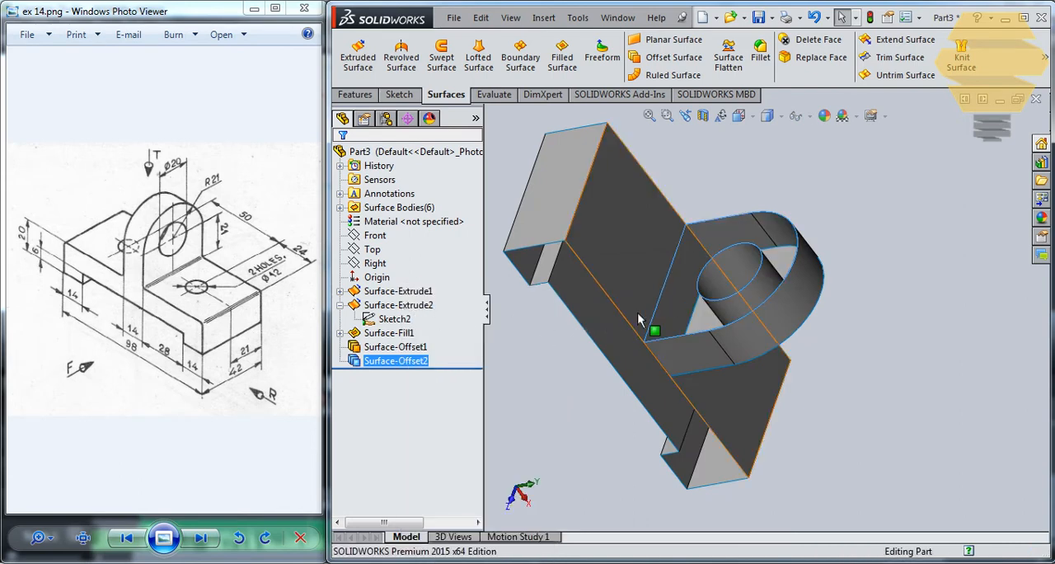
Step: Show the rear offset surface of the lug again
{"action": "middle_click_drag", "start_coordinate": [638, 320], "coordinate": [581, 211]}
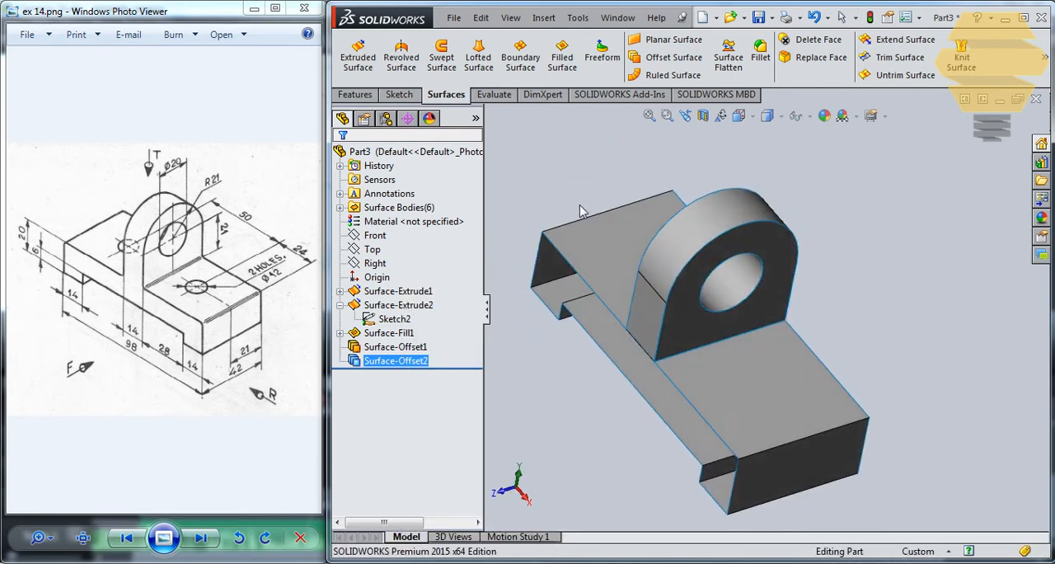
{"action": "right_click", "coordinate": [415, 366]}
{"action": "left_click", "coordinate": [440, 325]}
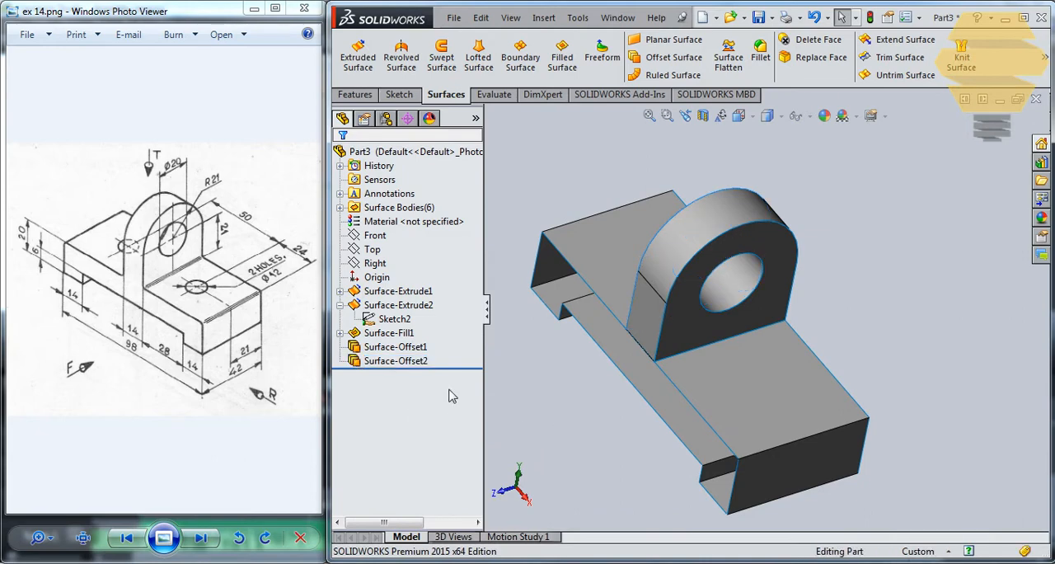
{"action": "right_click", "coordinate": [404, 367]}
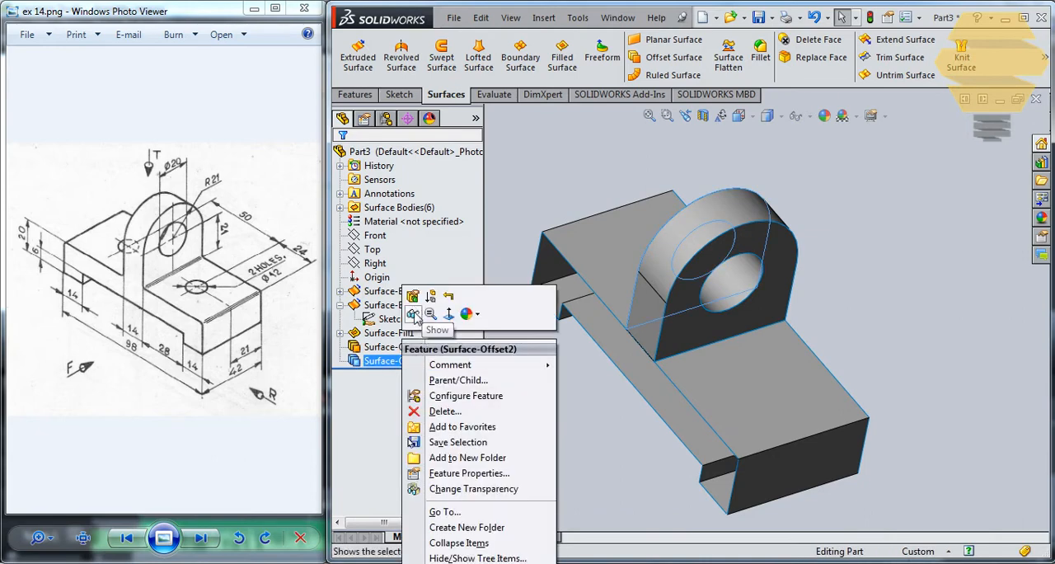
{"action": "left_click", "coordinate": [418, 317]}
{"action": "middle_click_drag", "start_coordinate": [588, 179], "coordinate": [725, 292]}
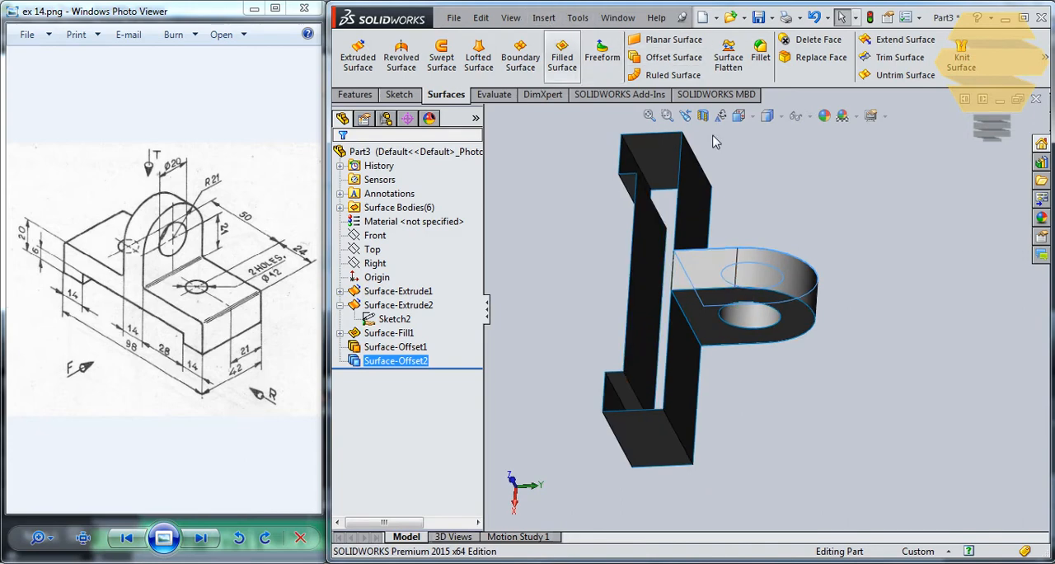
{"action": "middle_click_drag", "start_coordinate": [766, 257], "coordinate": [755, 272]}
{"action": "left_click", "coordinate": [784, 314]}
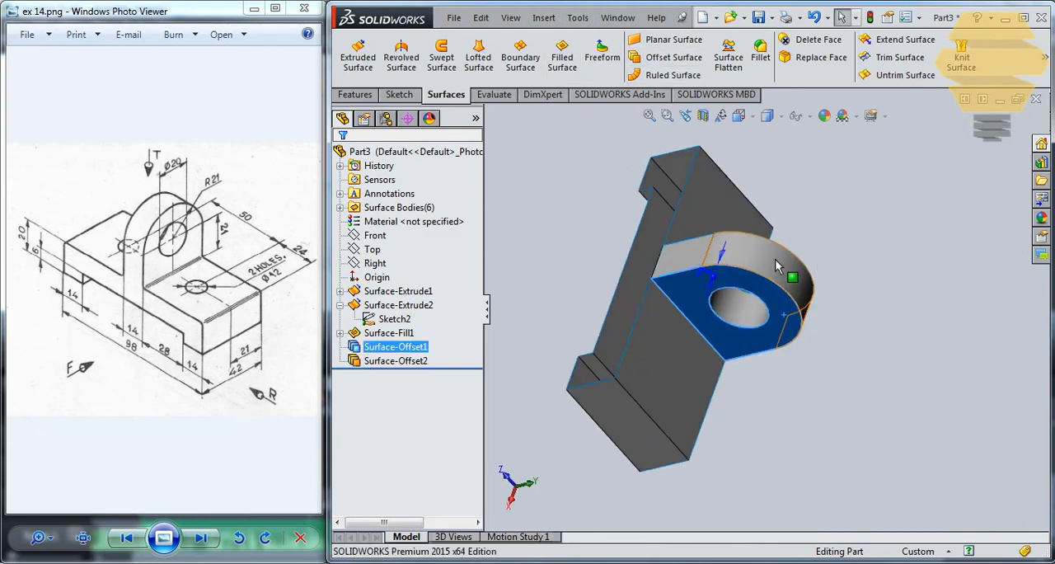
{"action": "left_click", "coordinate": [749, 264], "text": "ctrl"}
{"action": "middle_click_drag", "start_coordinate": [750, 265], "coordinate": [795, 309]}
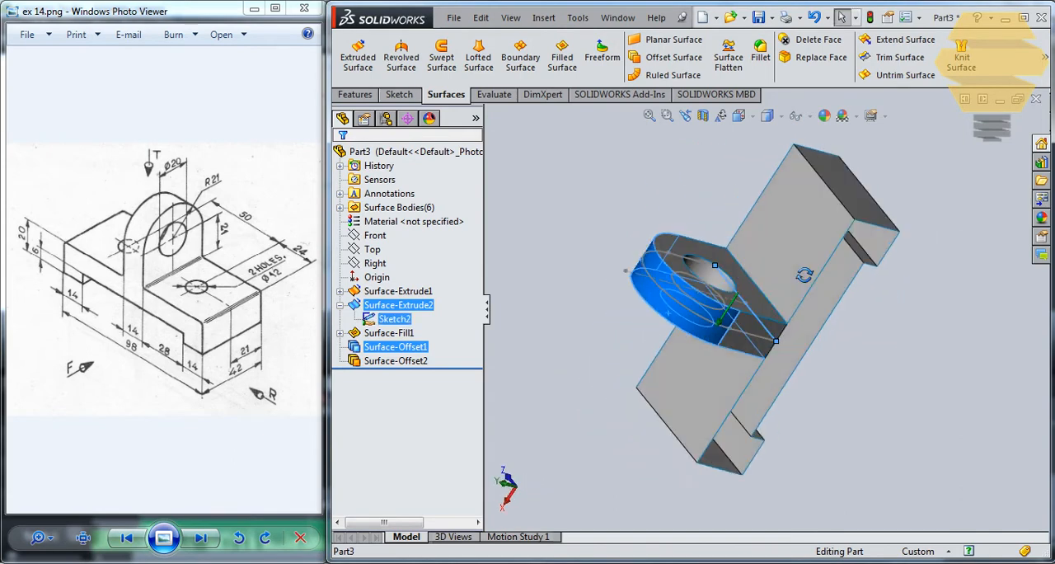
{"action": "left_click", "coordinate": [821, 327]}
Step: Knit the lug's rear face, curved outer face and front face into one surface with the default gap control, without merging entities
{"action": "left_click", "coordinate": [751, 302]}
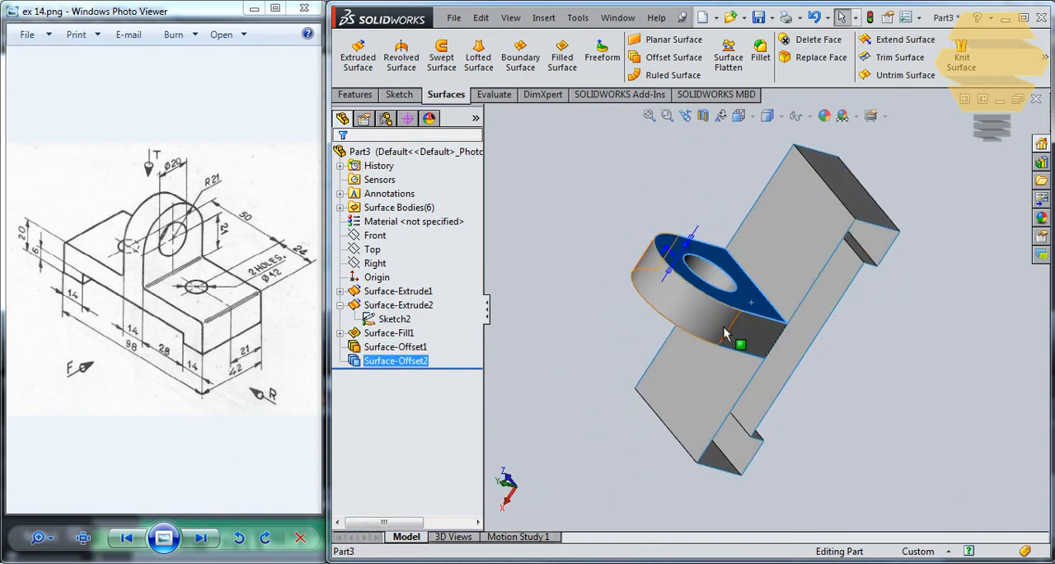
{"action": "left_click", "coordinate": [721, 333], "text": "ctrl"}
{"action": "middle_click_drag", "start_coordinate": [721, 333], "coordinate": [744, 332]}
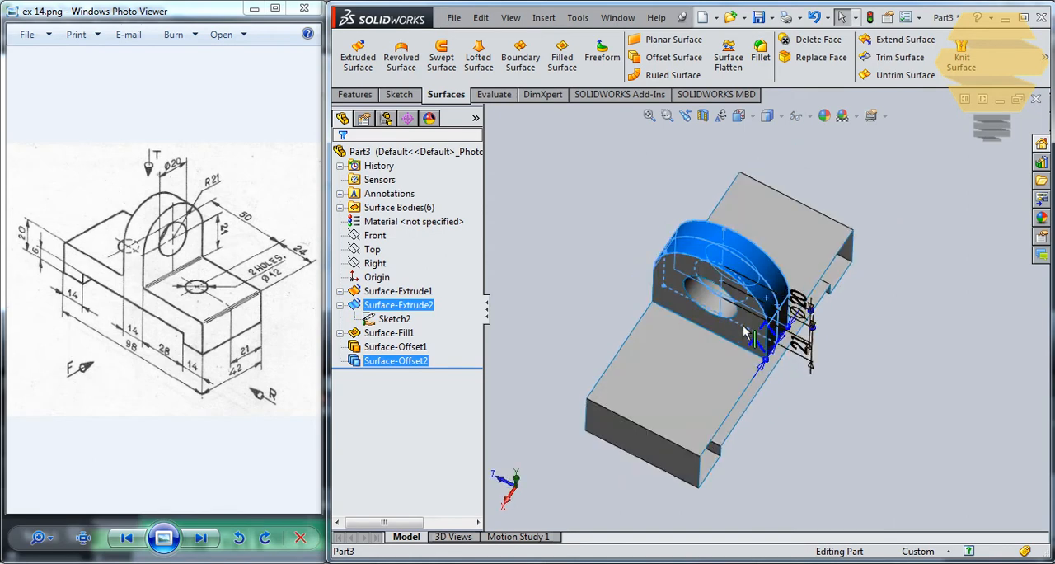
{"action": "left_click", "coordinate": [736, 342], "text": "ctrl"}
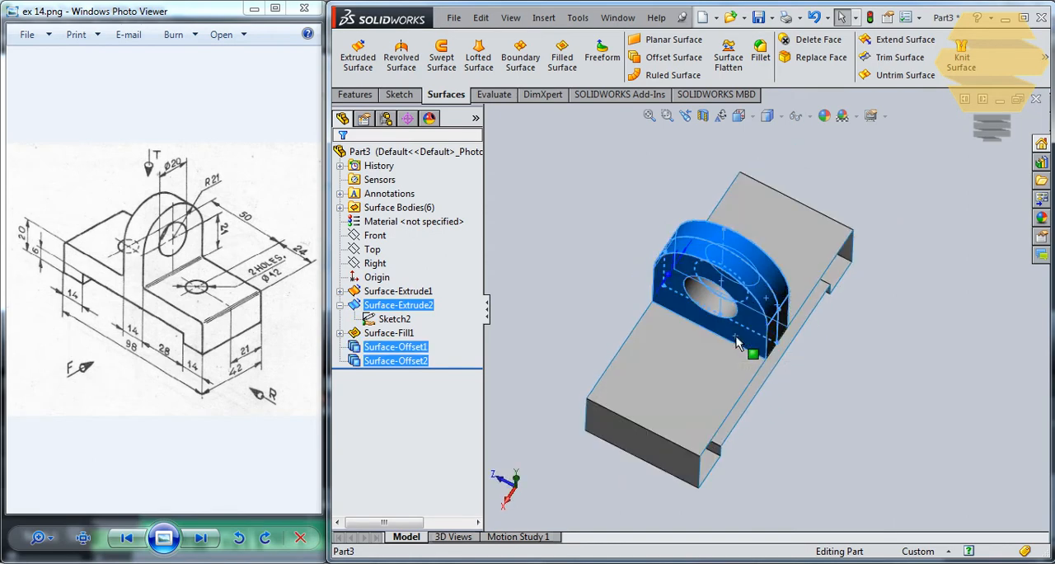
{"action": "left_click", "coordinate": [577, 18]}
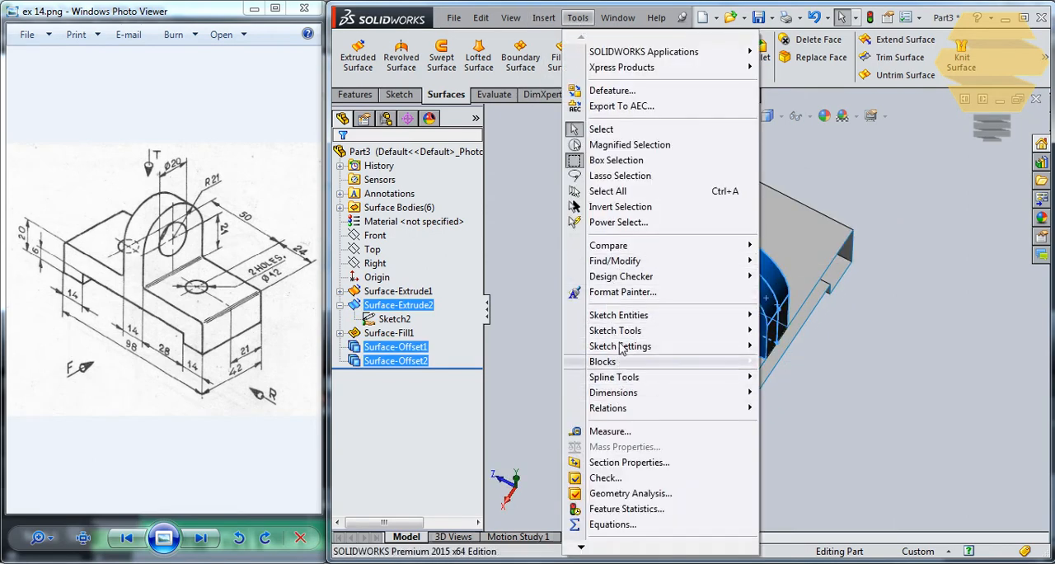
{"action": "mouse_move", "coordinate": [544, 17]}
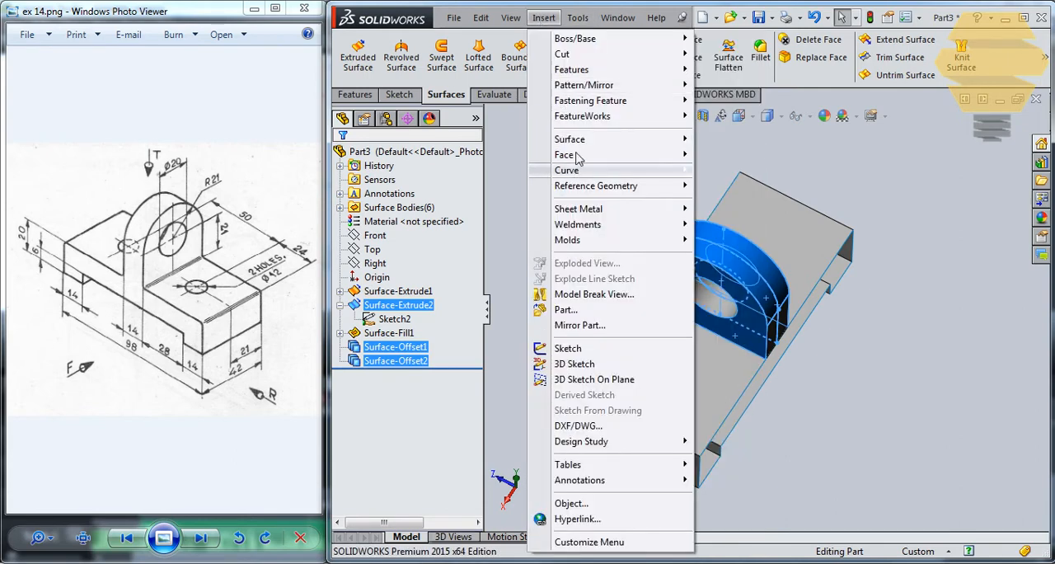
{"action": "mouse_move", "coordinate": [689, 146]}
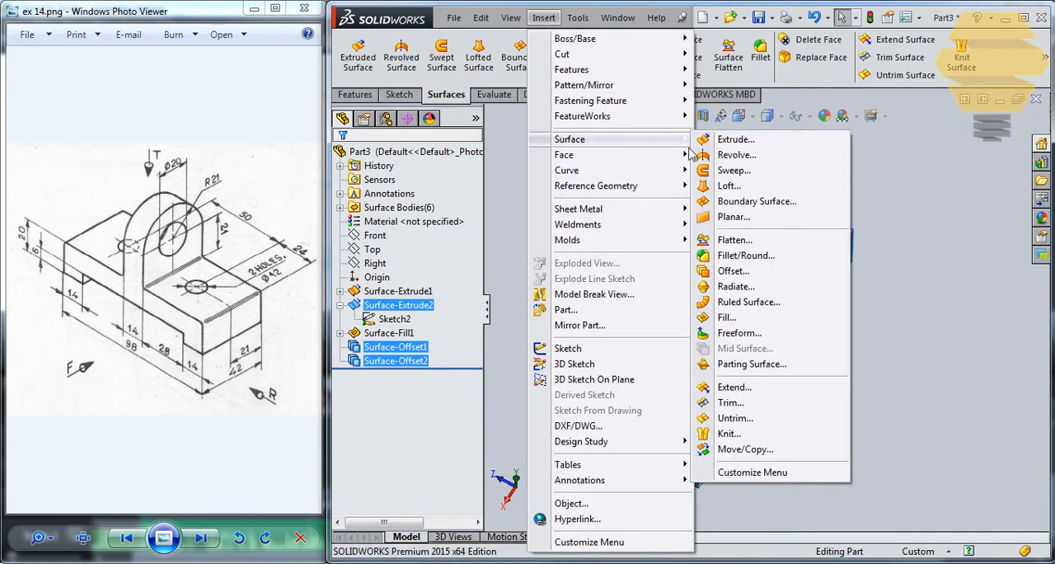
{"action": "left_click", "coordinate": [725, 432]}
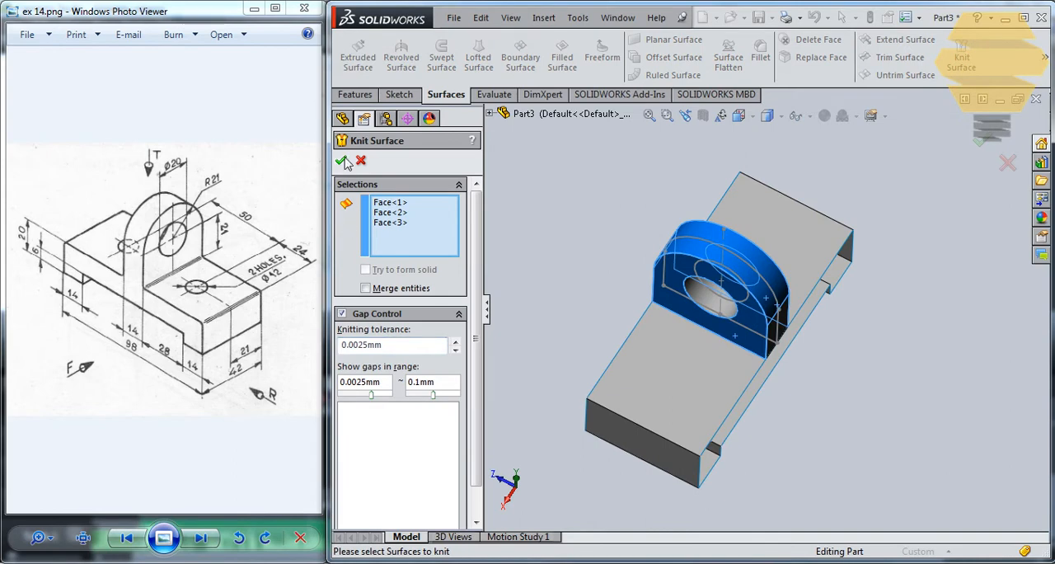
{"action": "left_click", "coordinate": [343, 161]}
{"action": "middle_click_drag", "start_coordinate": [733, 225], "coordinate": [467, 386]}
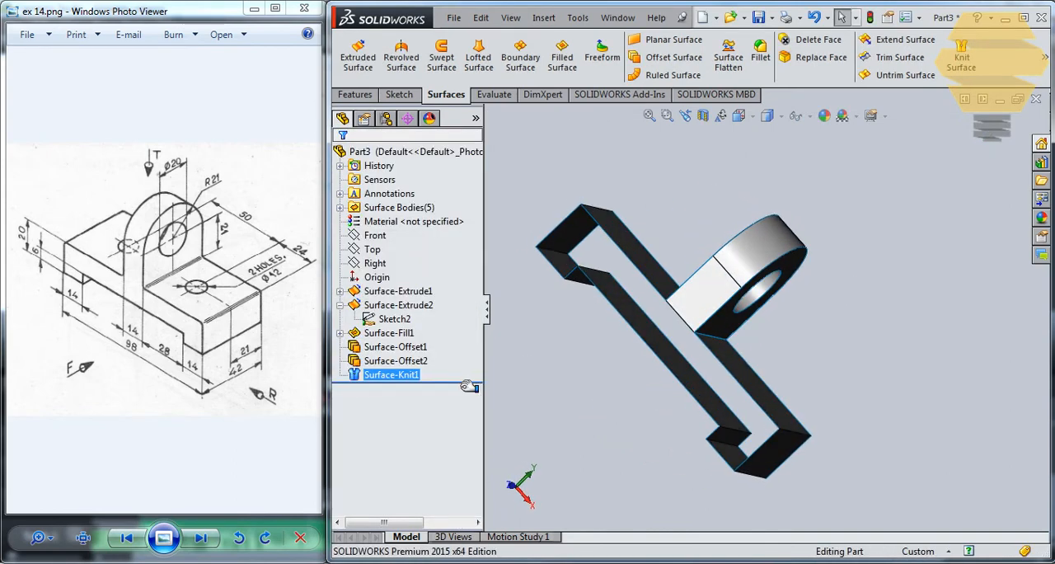
{"action": "left_click", "coordinate": [412, 378]}
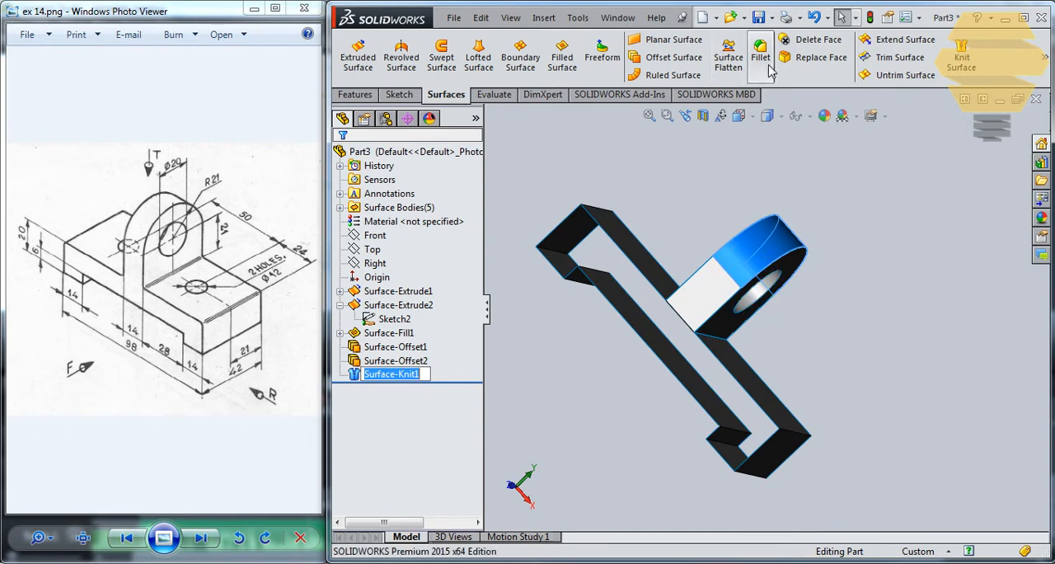
{"action": "left_click", "coordinate": [862, 63]}
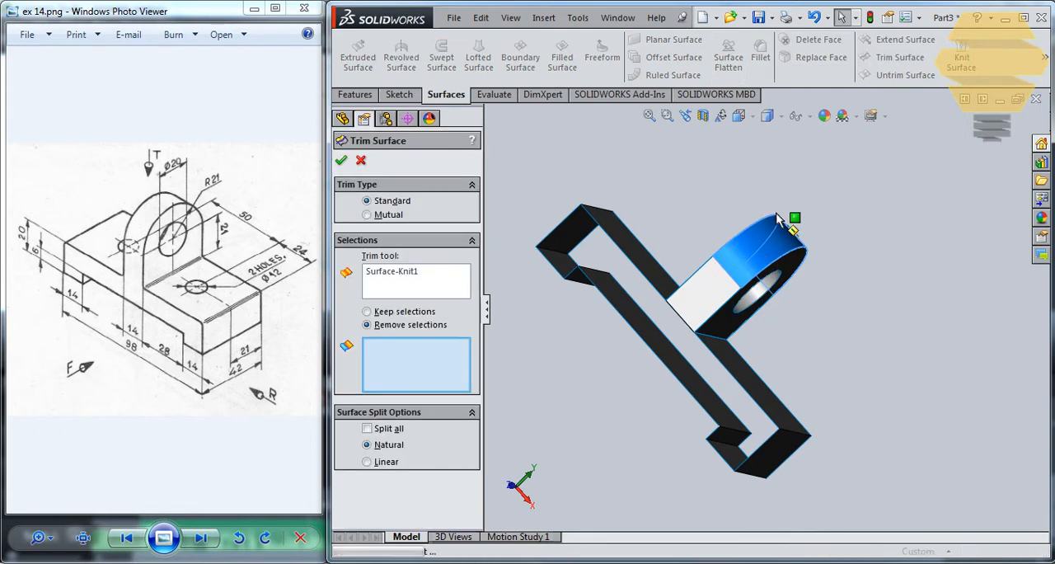
{"action": "middle_click_drag", "start_coordinate": [791, 183], "coordinate": [795, 165]}
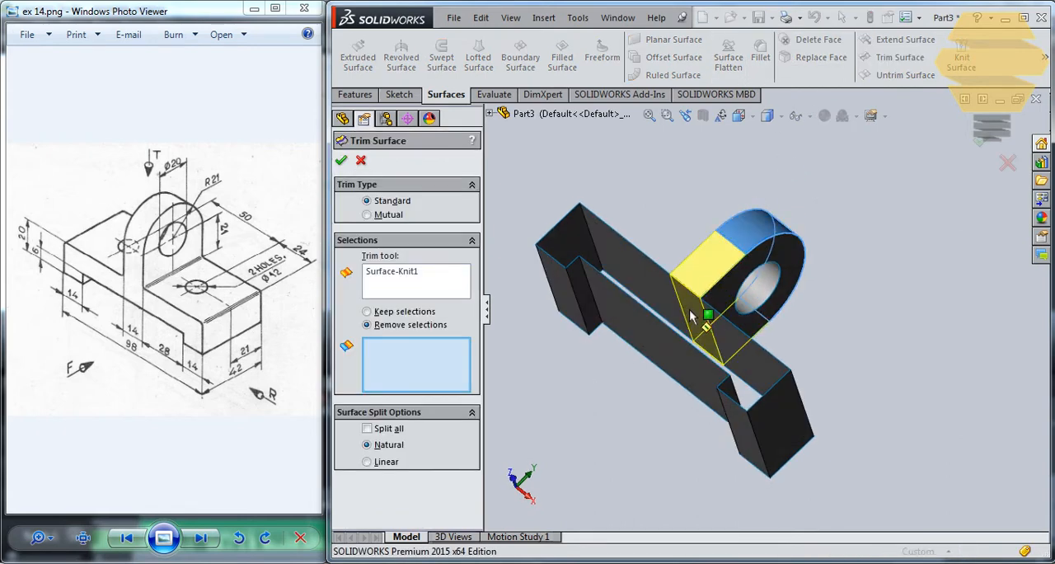
{"action": "left_click", "coordinate": [363, 163]}
{"action": "middle_click_drag", "start_coordinate": [669, 175], "coordinate": [619, 207]}
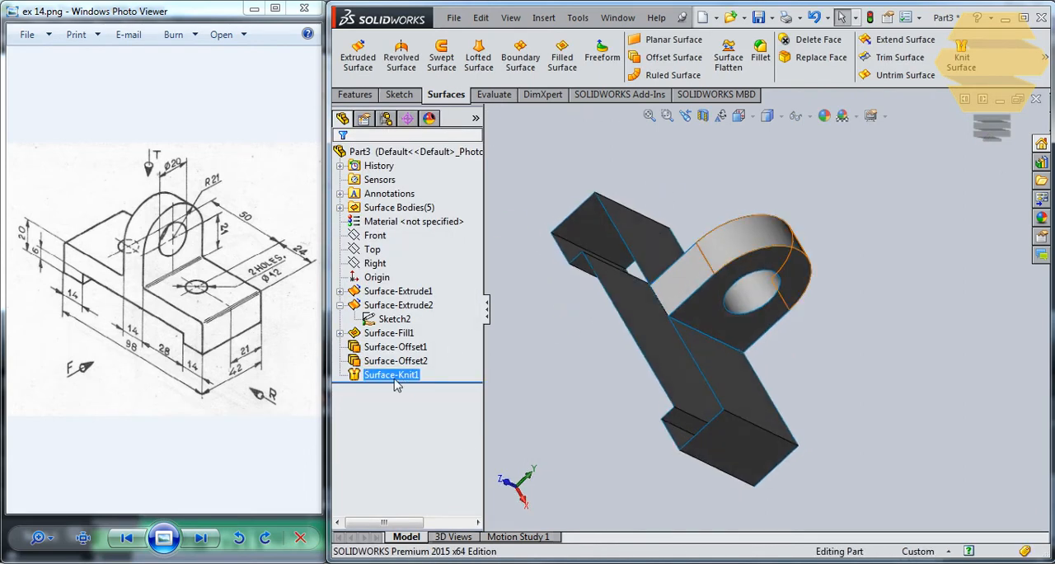
Step: Delete the Surface-Knit1 feature
{"action": "left_click", "coordinate": [404, 375]}
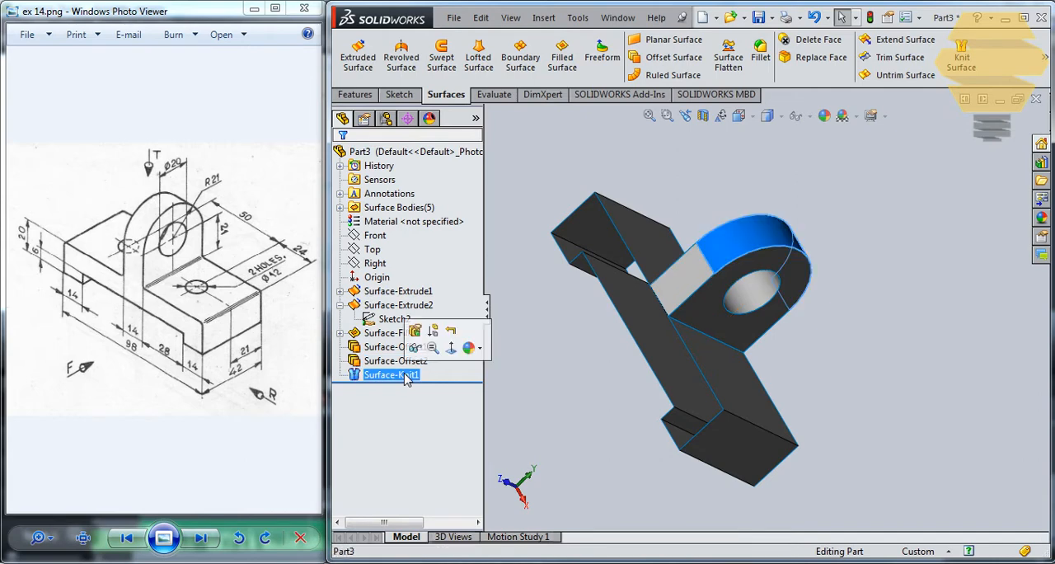
{"action": "right_click", "coordinate": [414, 378]}
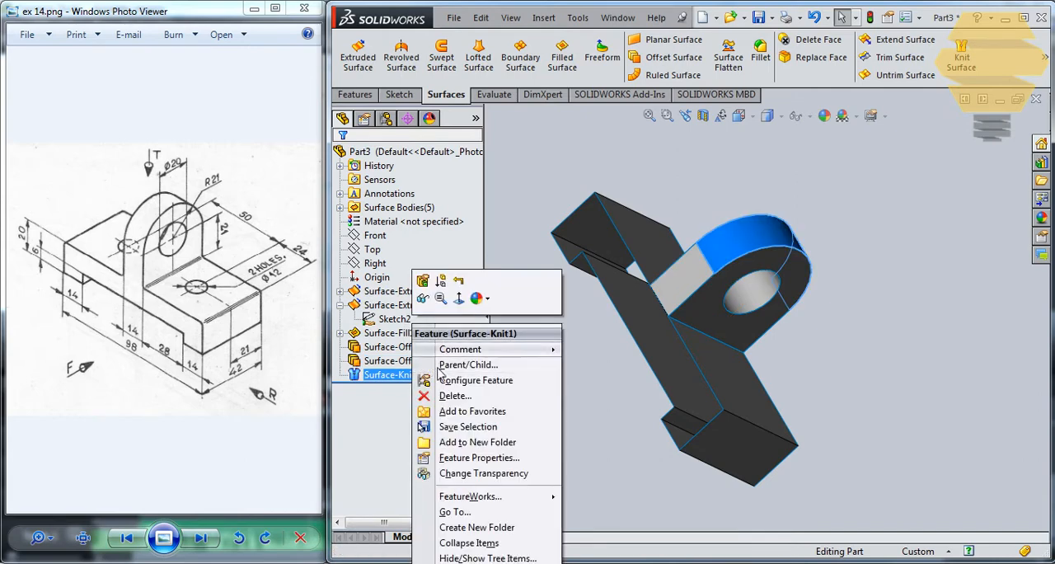
{"action": "left_click", "coordinate": [458, 393]}
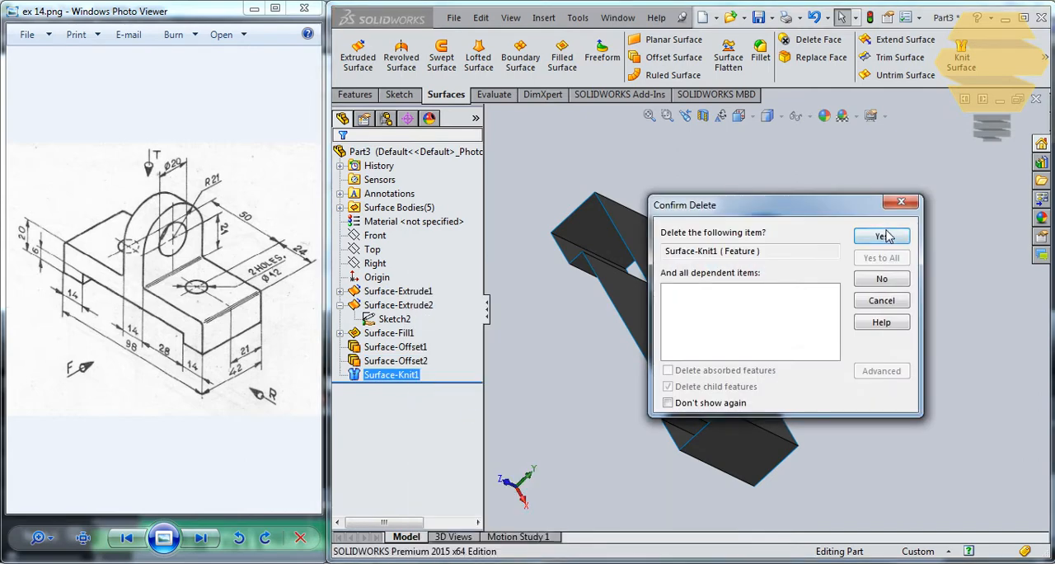
{"action": "left_click", "coordinate": [880, 237]}
{"action": "middle_click_drag", "start_coordinate": [884, 236], "coordinate": [691, 279]}
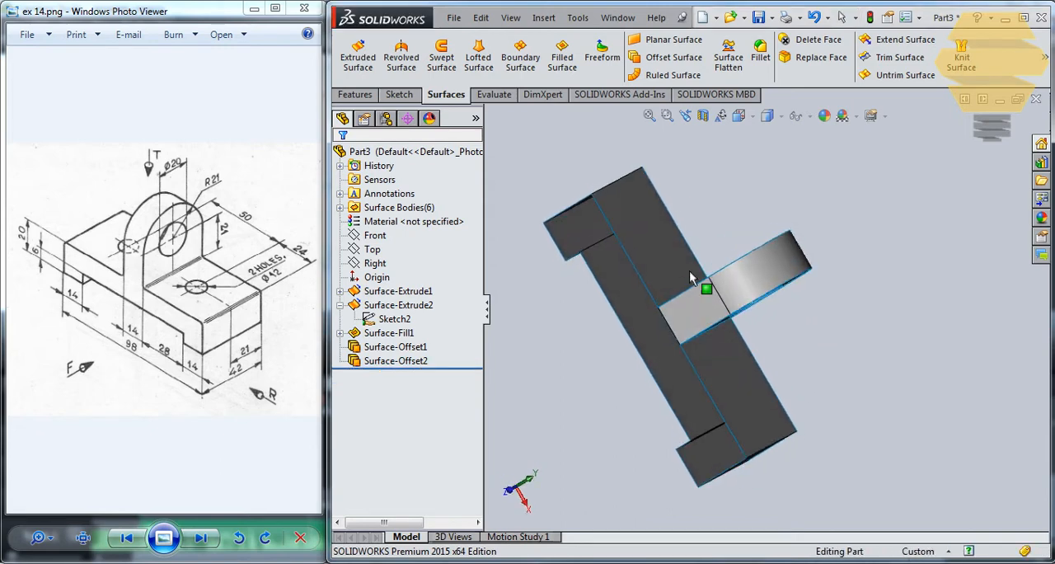
Step: Try to knit the lug's two offset surfaces together with the extruded lug surface selected, using the default gap control
{"action": "left_click", "coordinate": [403, 347]}
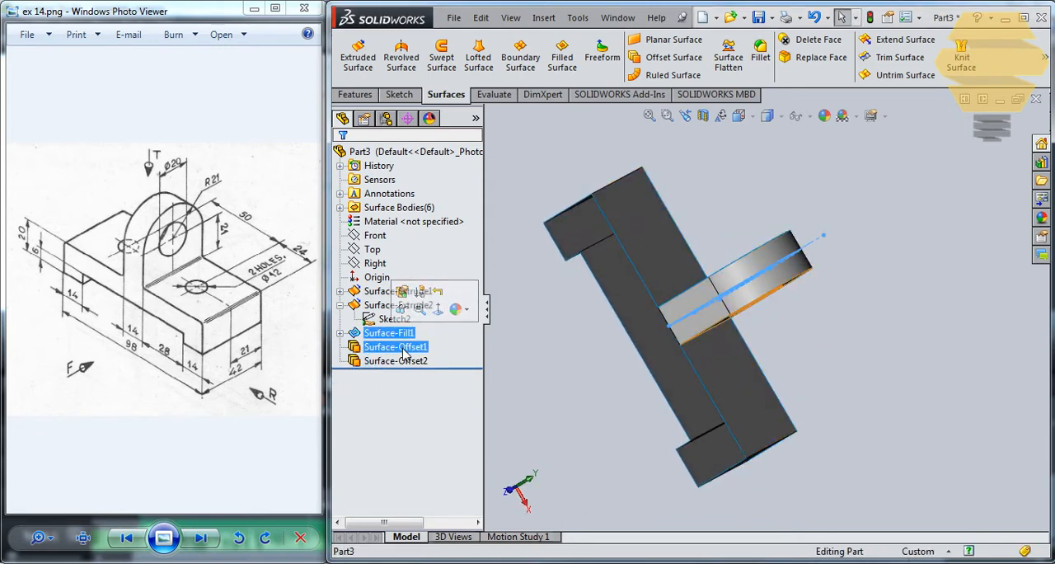
{"action": "left_click", "coordinate": [411, 361], "text": "ctrl"}
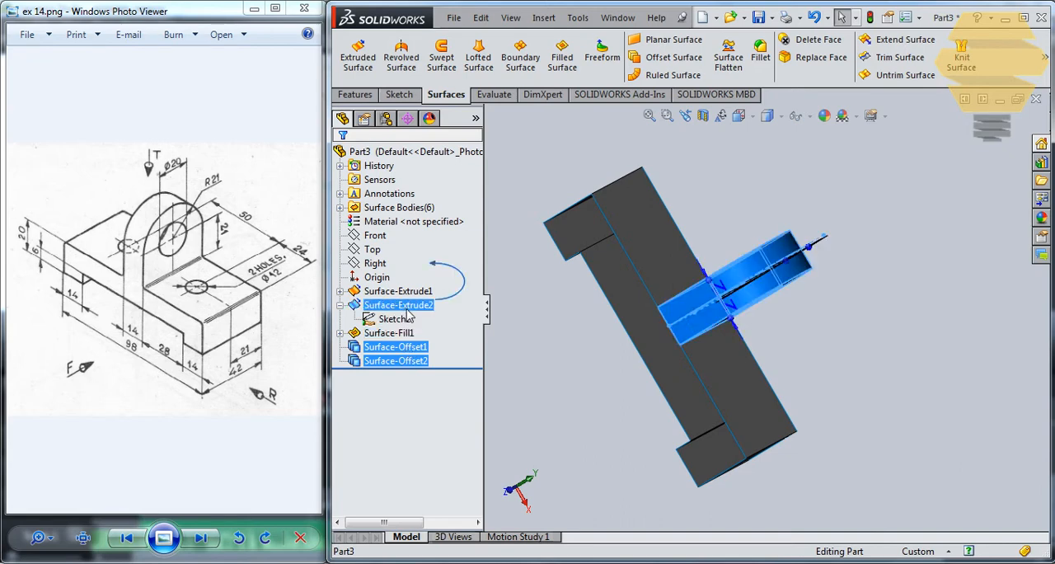
{"action": "middle_click_drag", "start_coordinate": [683, 238], "coordinate": [683, 179]}
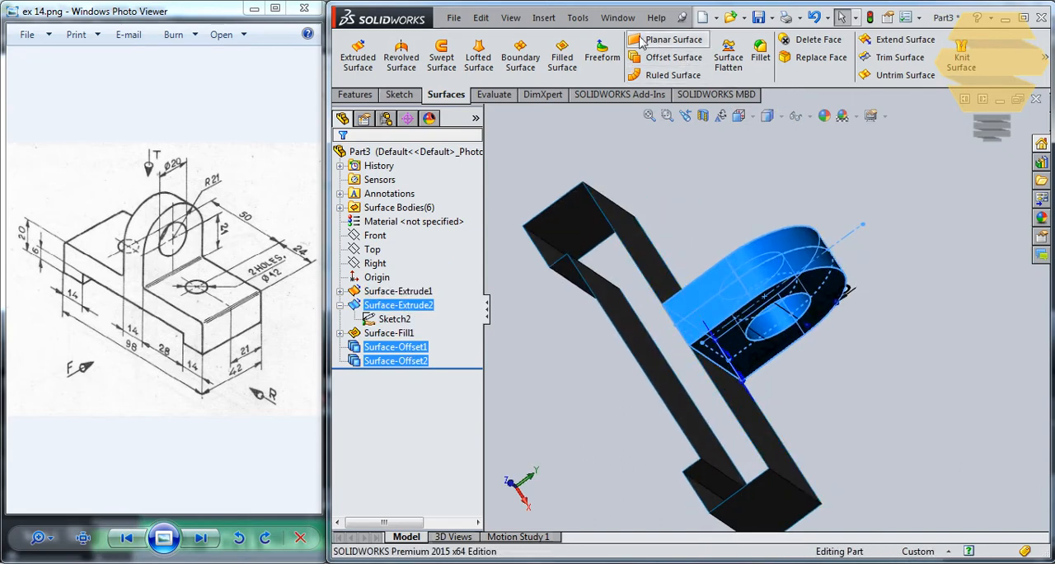
{"action": "left_click", "coordinate": [575, 22]}
{"action": "mouse_move", "coordinate": [552, 22]}
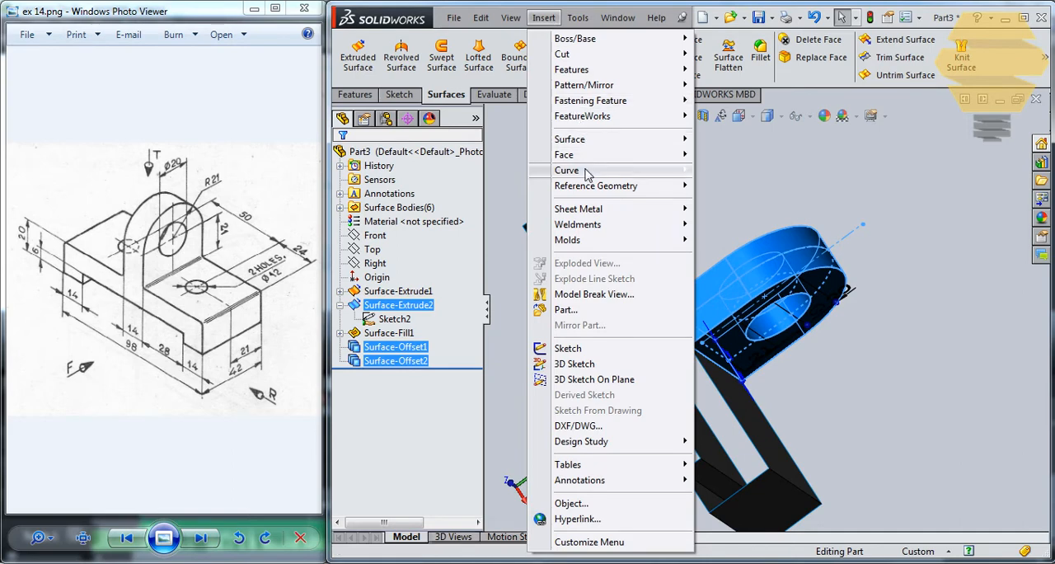
{"action": "mouse_move", "coordinate": [577, 139]}
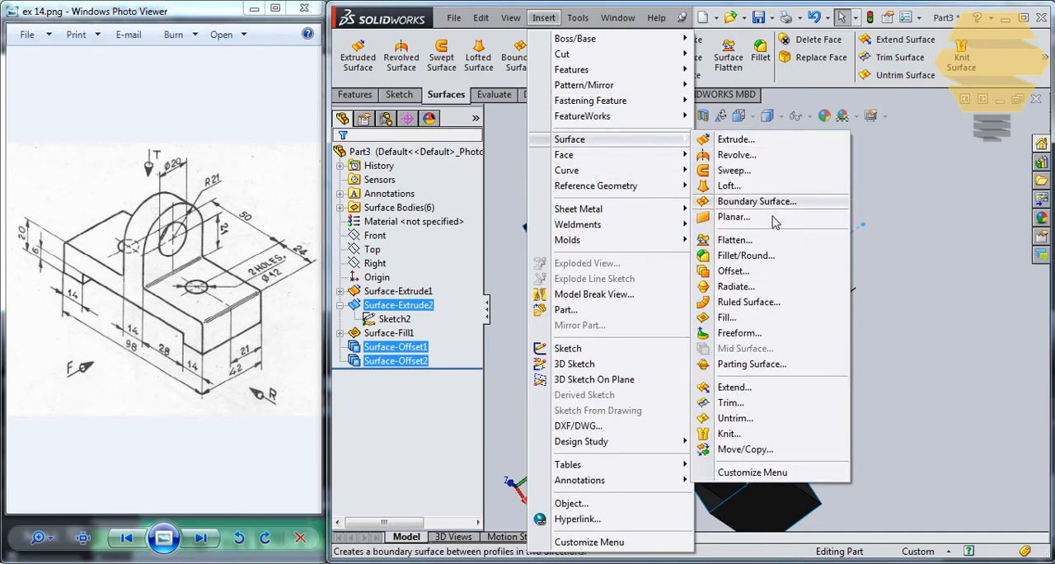
{"action": "left_click", "coordinate": [728, 434]}
{"action": "left_click", "coordinate": [342, 162]}
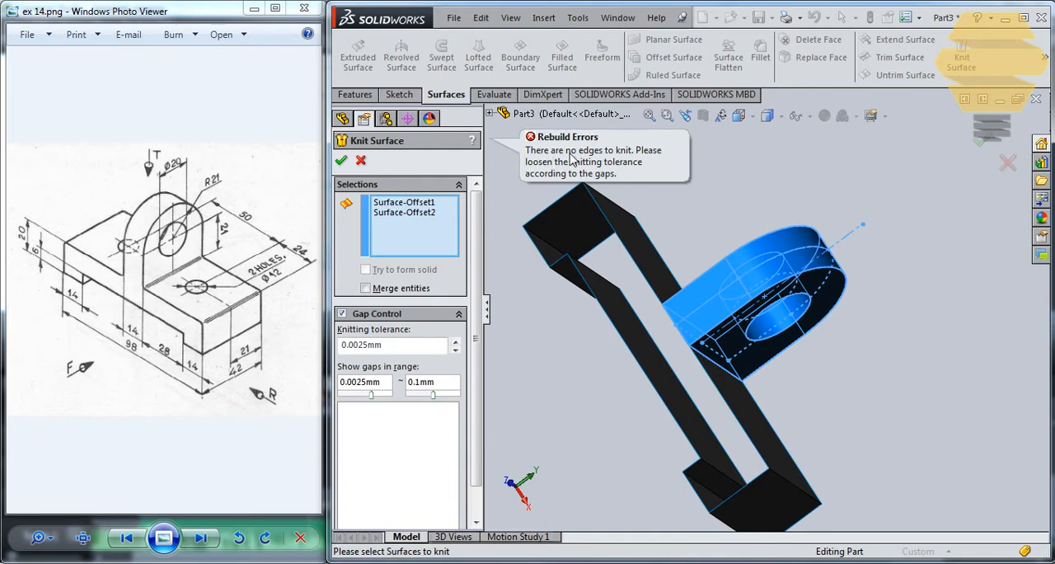
{"action": "middle_click_drag", "start_coordinate": [691, 262], "coordinate": [609, 266]}
{"action": "key", "text": "Escape"}
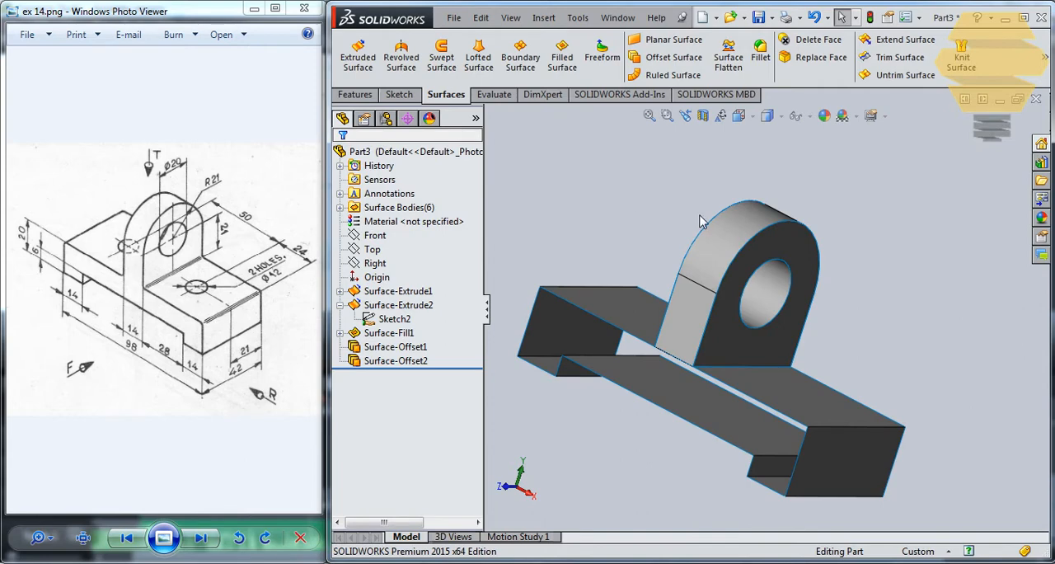
Step: Knit the lug's curved outer surface with its front and rear offset faces, using default gap control and without merging entities
{"action": "middle_click_drag", "start_coordinate": [700, 221], "coordinate": [711, 245]}
{"action": "left_click", "coordinate": [544, 17]}
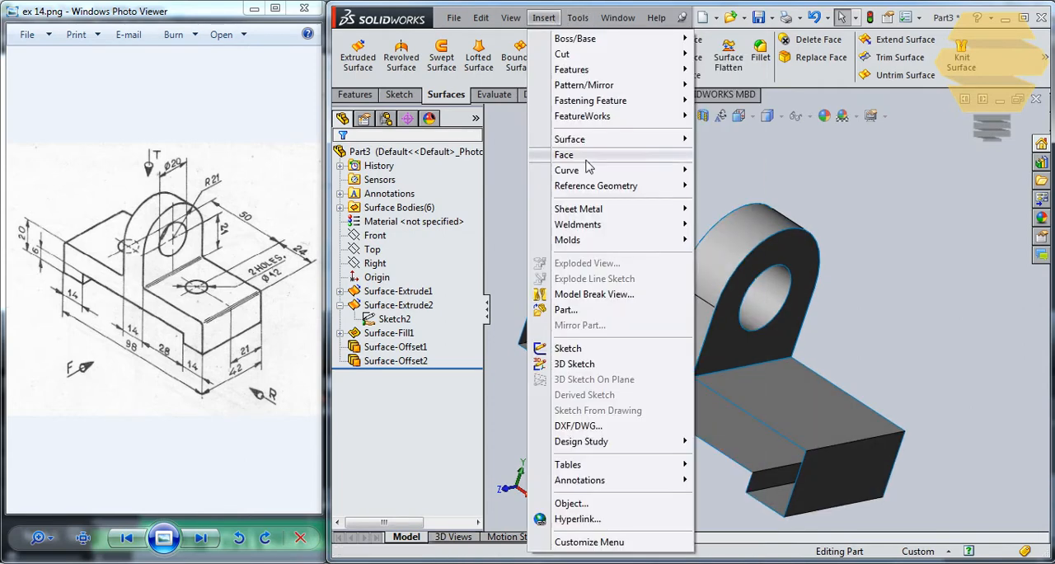
{"action": "mouse_move", "coordinate": [577, 138]}
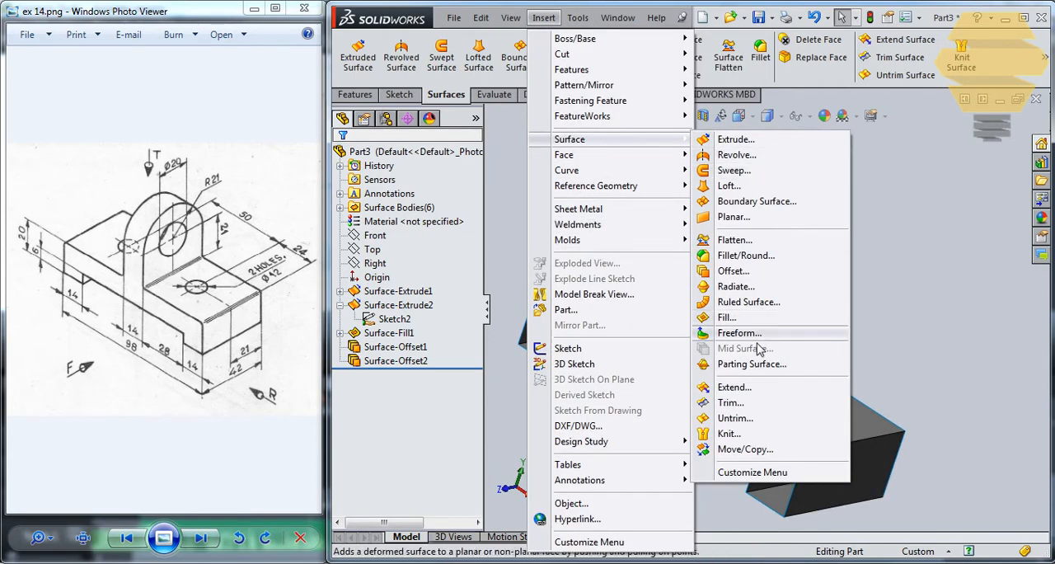
{"action": "left_click", "coordinate": [735, 434]}
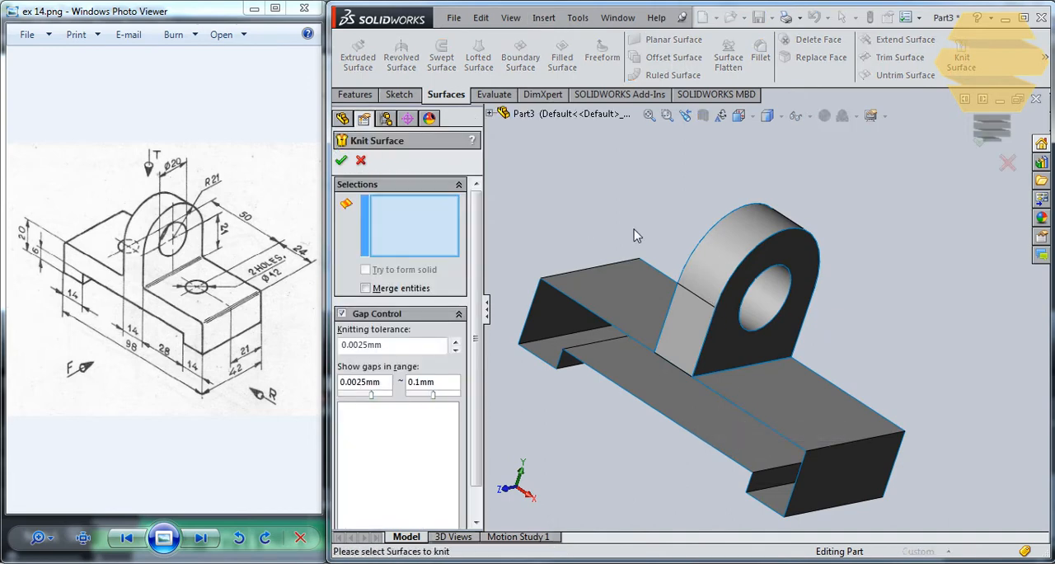
{"action": "left_click", "coordinate": [688, 350]}
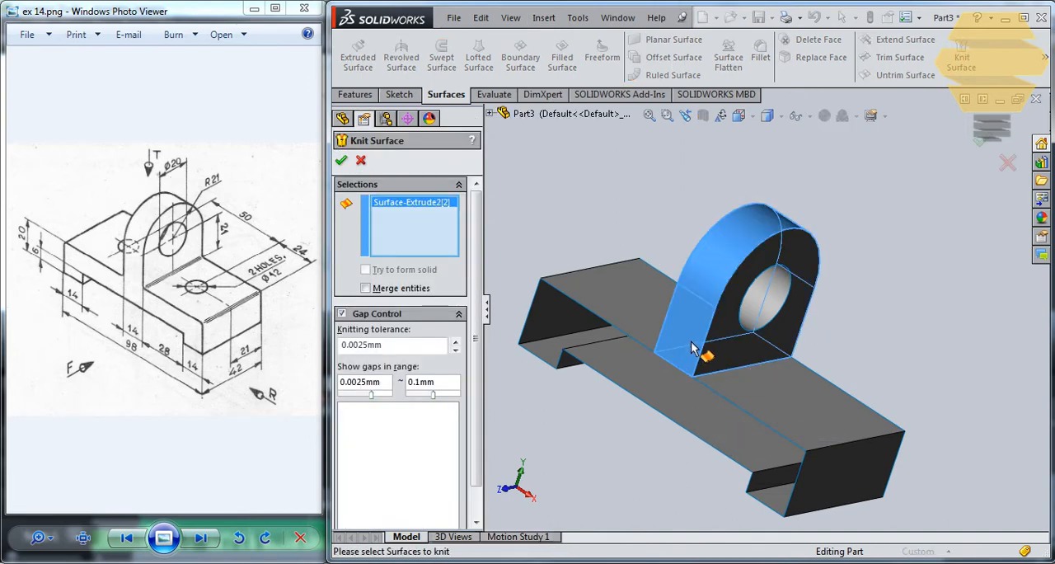
{"action": "middle_click_drag", "start_coordinate": [697, 349], "coordinate": [787, 329]}
{"action": "left_click", "coordinate": [713, 364]}
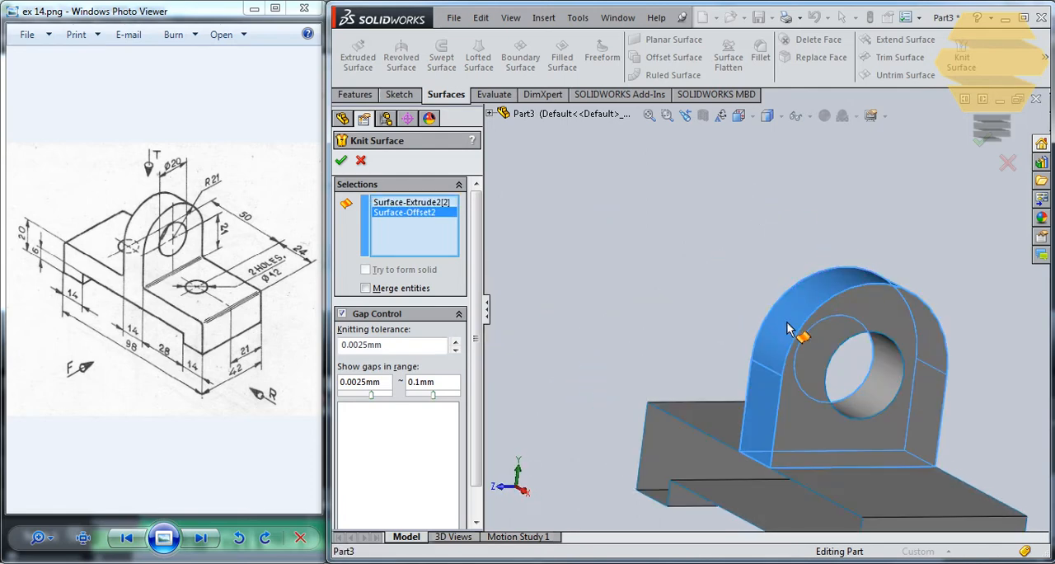
{"action": "left_click", "coordinate": [806, 421]}
{"action": "middle_click_drag", "start_coordinate": [793, 371], "coordinate": [787, 362]}
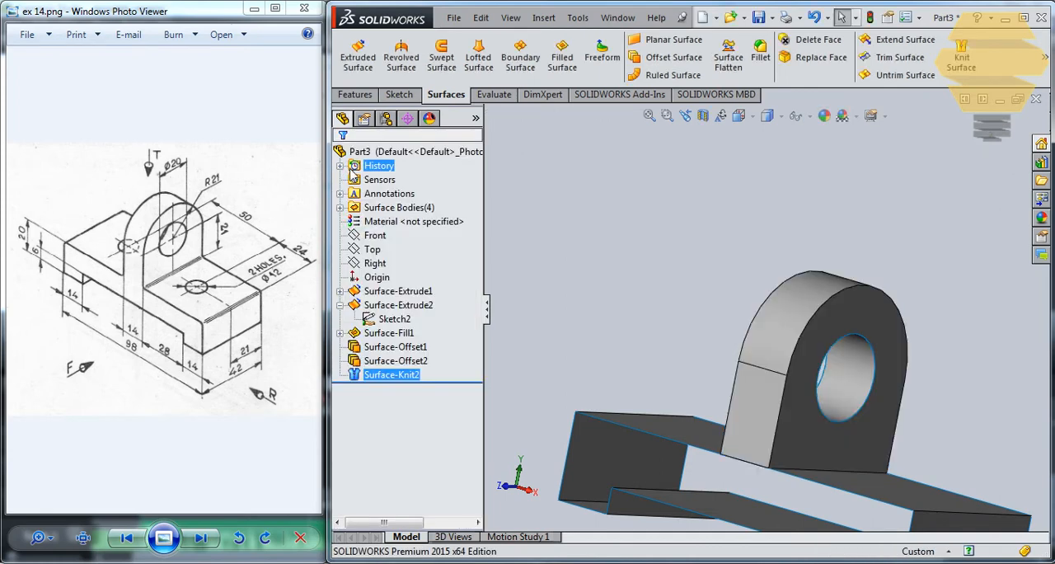
{"action": "left_click", "coordinate": [620, 274]}
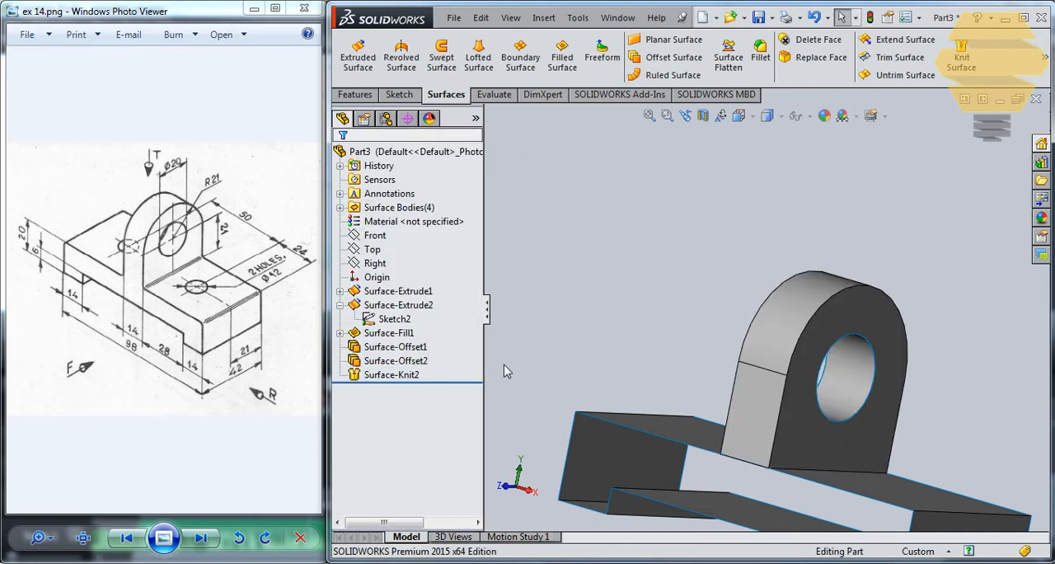
{"action": "left_click", "coordinate": [392, 375]}
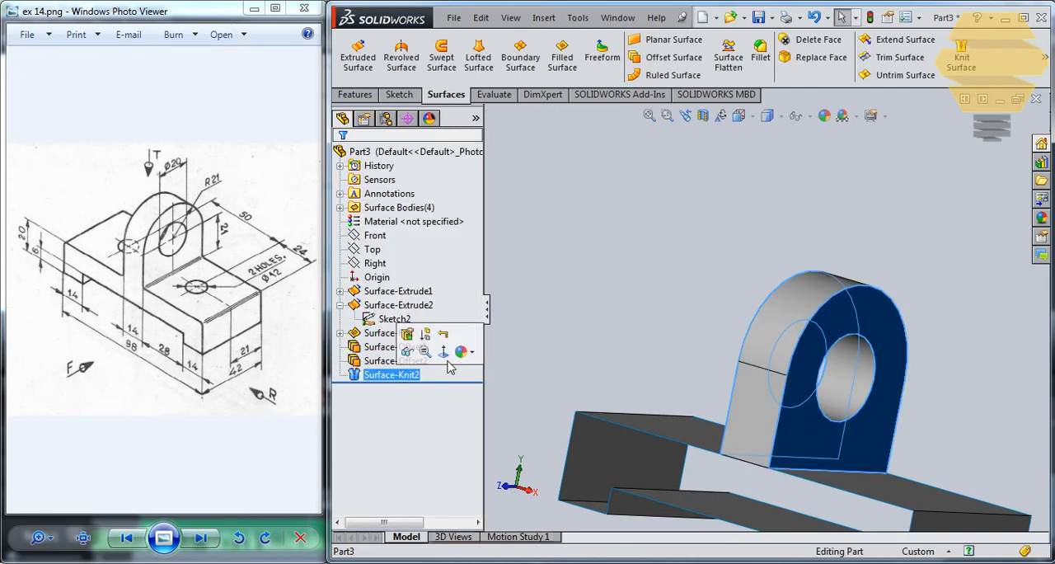
{"action": "left_click", "coordinate": [900, 57]}
{"action": "middle_click_drag", "start_coordinate": [775, 389], "coordinate": [760, 445]}
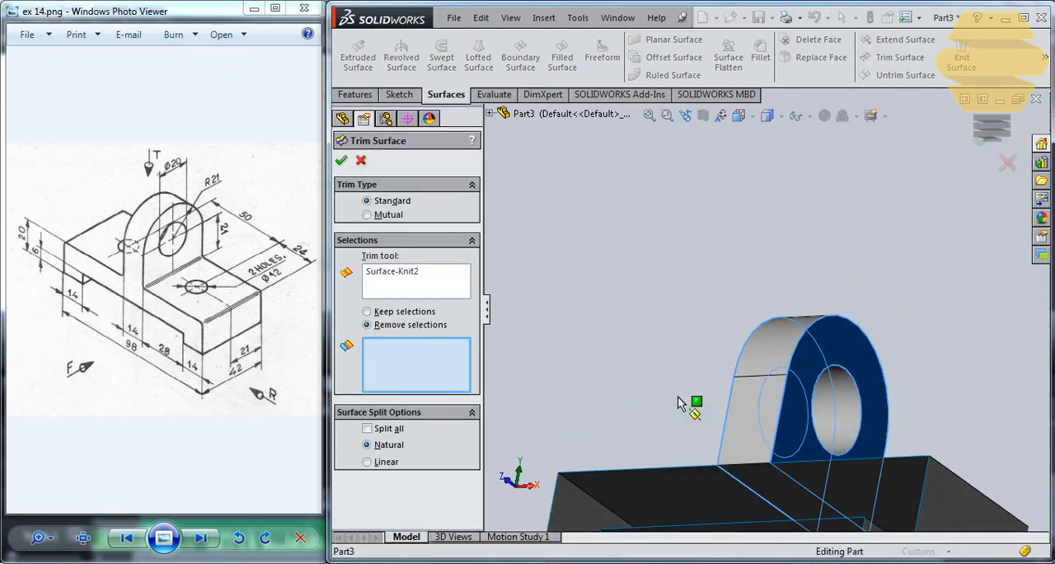
{"action": "middle_click_drag", "start_coordinate": [793, 399], "coordinate": [819, 264], "text": "ctrl"}
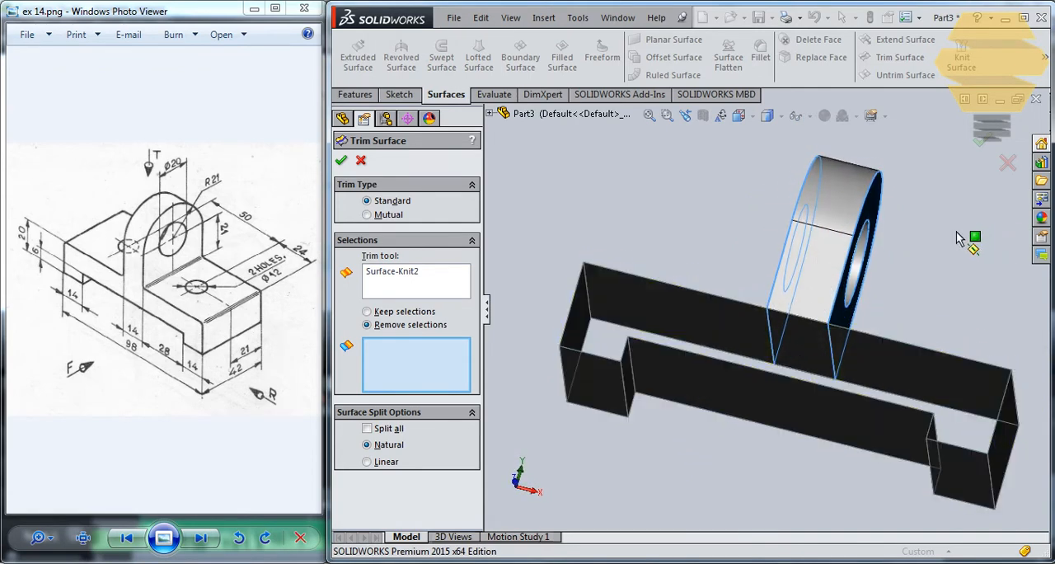
{"action": "middle_click_drag", "start_coordinate": [711, 219], "coordinate": [701, 306]}
{"action": "key", "text": "Escape"}
{"action": "key", "text": "Escape"}
Step: Open the lug's profile sketch, Sketch2, for editing and try to delete its straight base line
{"action": "middle_click_drag", "start_coordinate": [757, 211], "coordinate": [791, 145]}
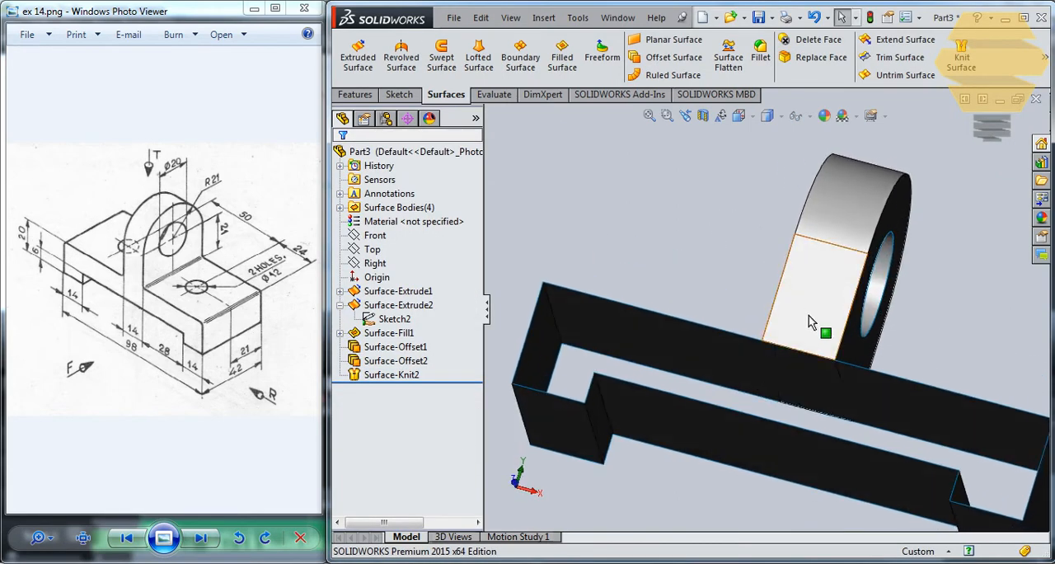
{"action": "left_click", "coordinate": [809, 370]}
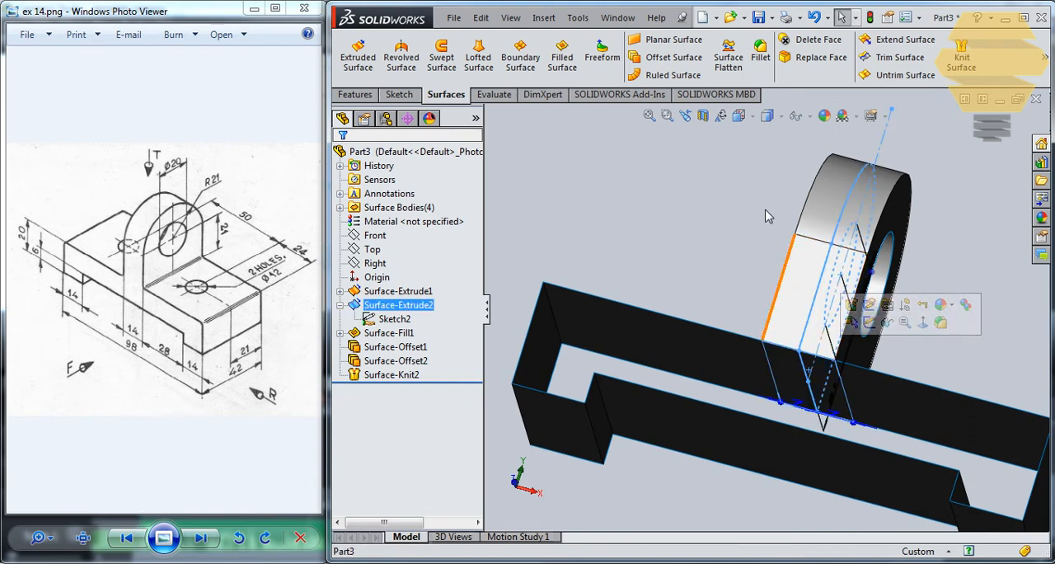
{"action": "middle_click_drag", "start_coordinate": [736, 161], "coordinate": [724, 234]}
{"action": "left_click", "coordinate": [919, 223]}
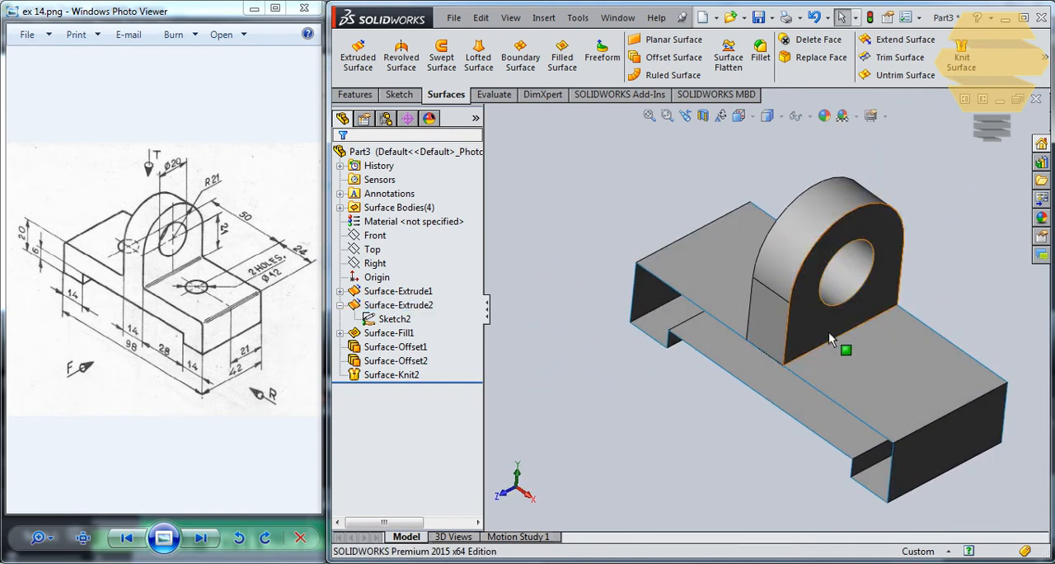
{"action": "left_click", "coordinate": [787, 262]}
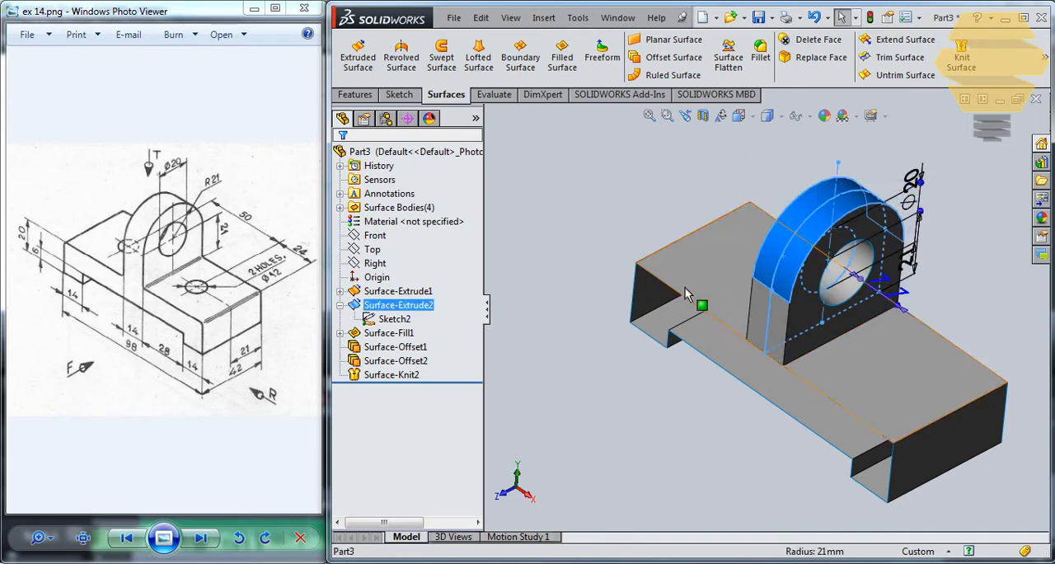
{"action": "left_click", "coordinate": [394, 318]}
{"action": "right_click", "coordinate": [392, 319]}
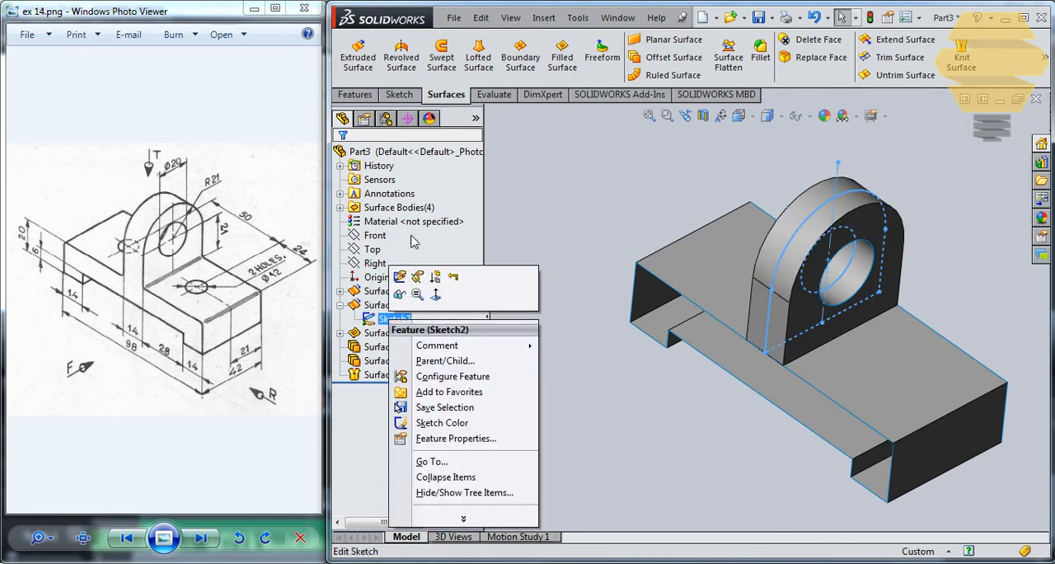
{"action": "left_click", "coordinate": [400, 276]}
{"action": "left_click", "coordinate": [865, 298]}
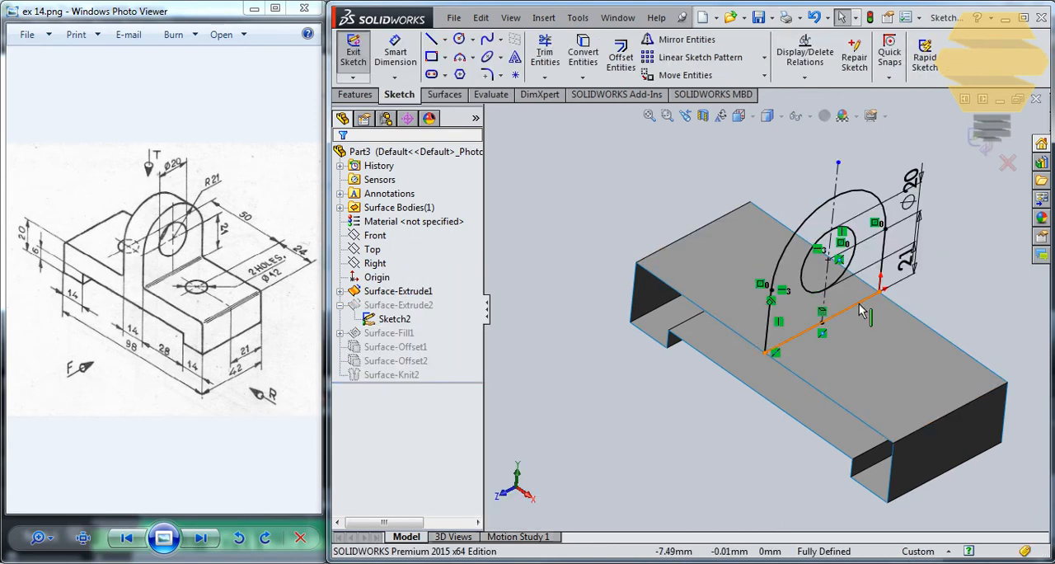
{"action": "key", "text": "Delete"}
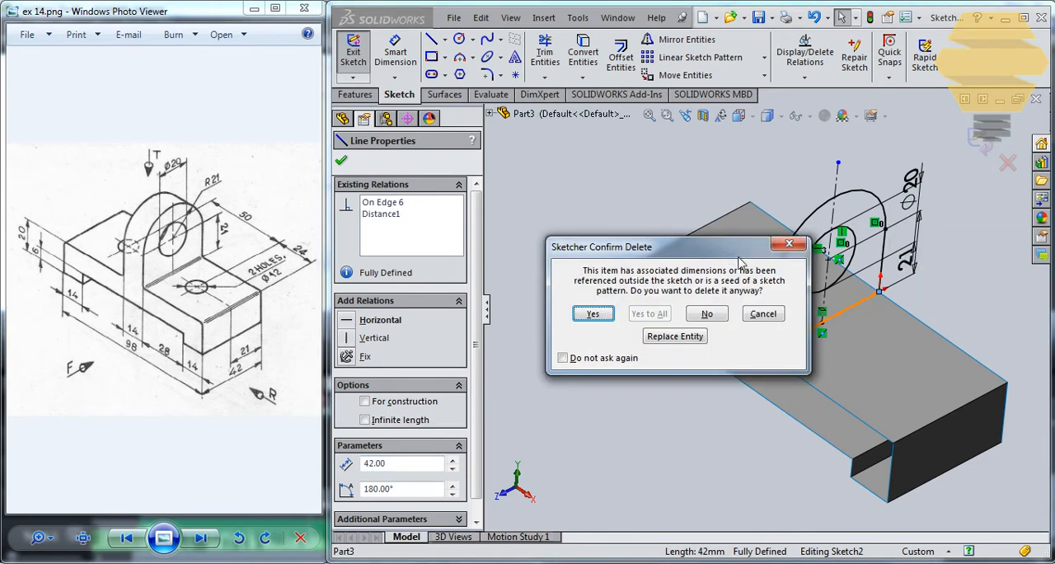
{"action": "left_click", "coordinate": [593, 314]}
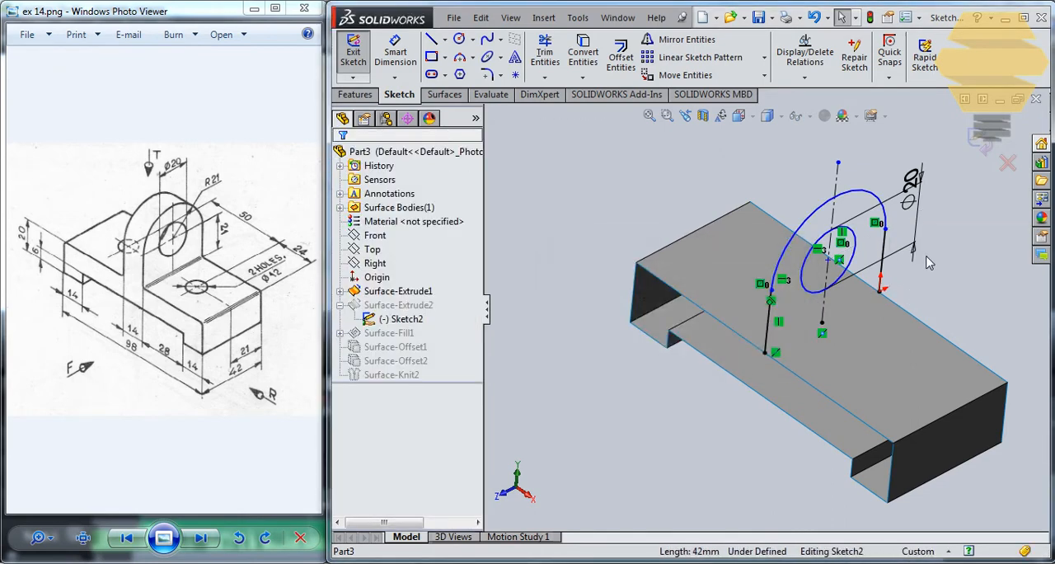
Step: Convert the lug profile's base line to construction geometry and rebuild the model, continuing past the errors
{"action": "left_click", "coordinate": [854, 317]}
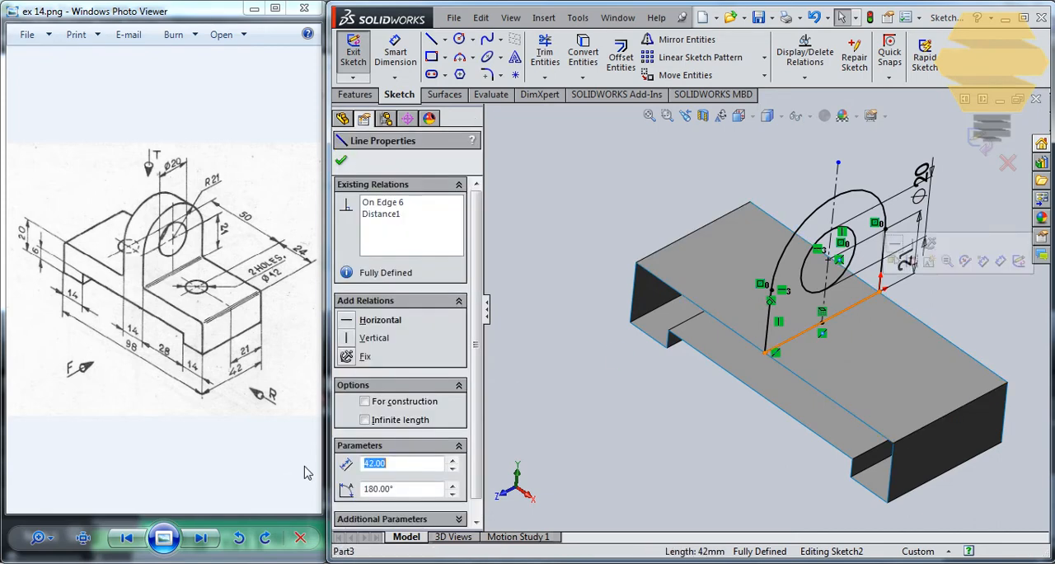
{"action": "left_click", "coordinate": [376, 399]}
{"action": "left_click", "coordinate": [341, 162]}
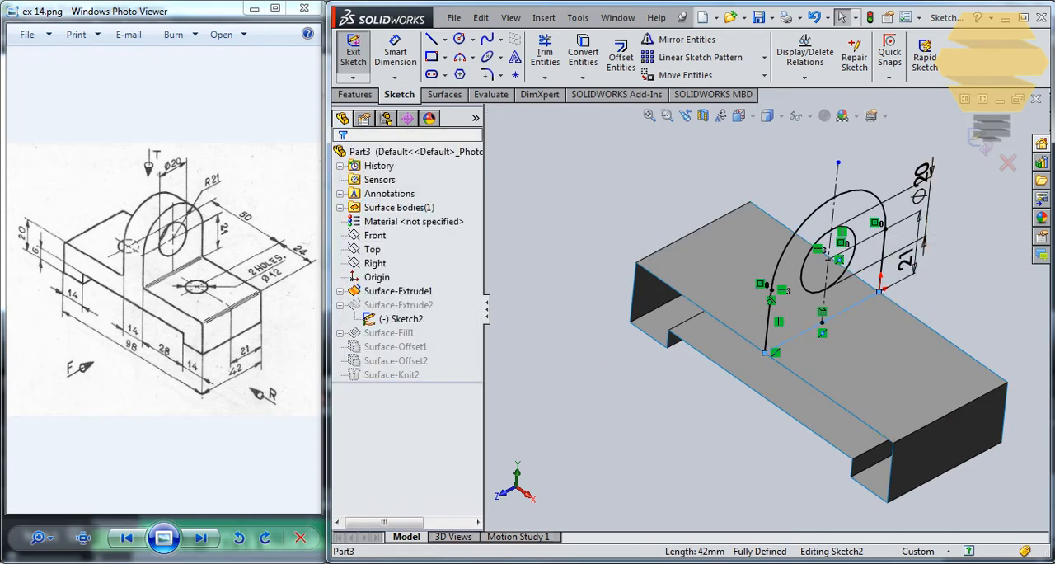
{"action": "left_click", "coordinate": [985, 145]}
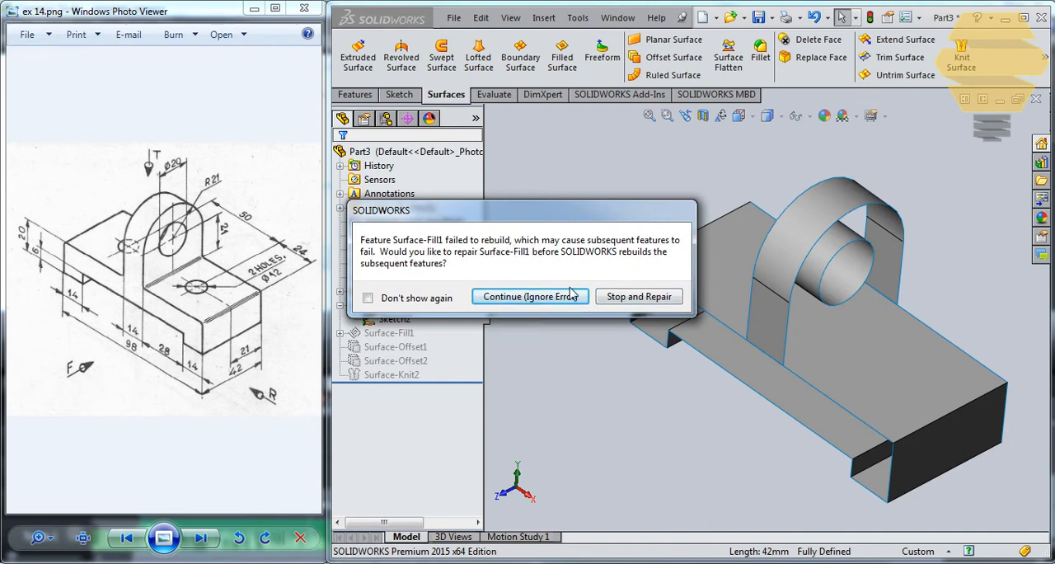
{"action": "left_click", "coordinate": [530, 296]}
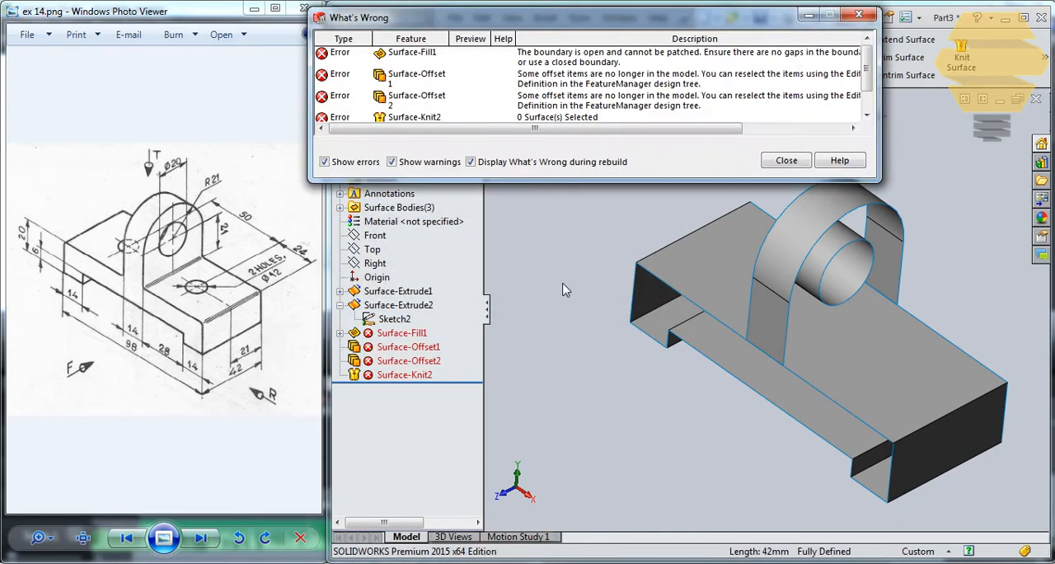
{"action": "left_click", "coordinate": [786, 160]}
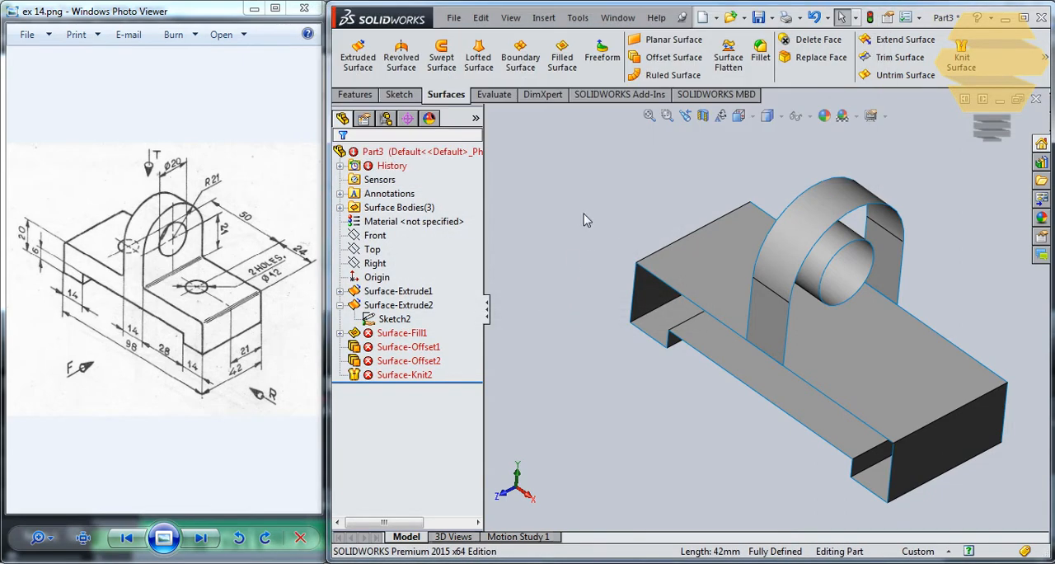
Step: Undo the base line's change to construction geometry and rebuild the model
{"action": "key", "text": "ctrl+z"}
{"action": "key", "text": "ctrl+z"}
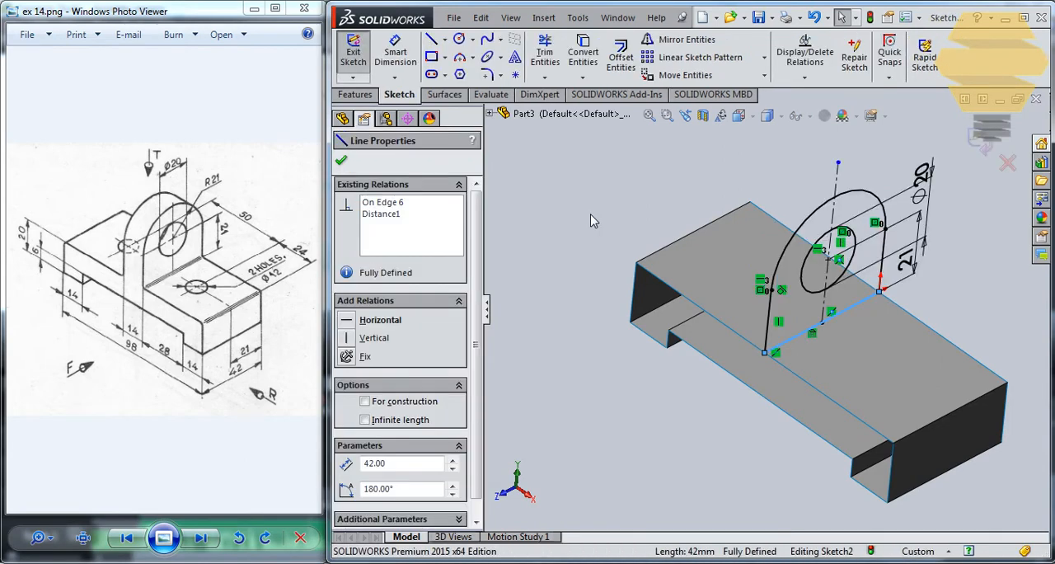
{"action": "key", "text": "Escape"}
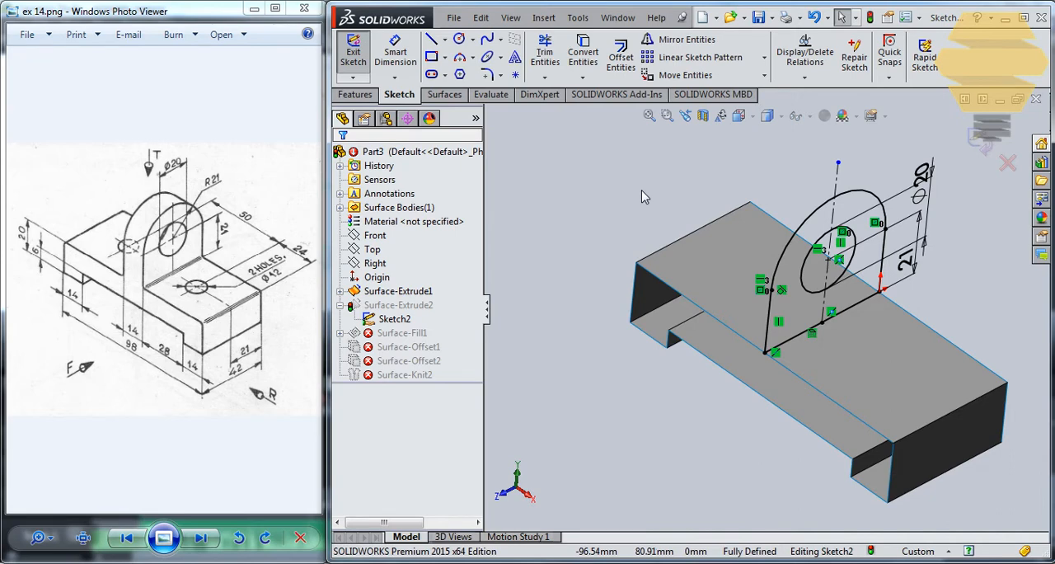
{"action": "key", "text": "ctrl+b"}
Step: Delete the knit surface feature that joins the lug's outer surface with its offset faces
{"action": "middle_click_drag", "start_coordinate": [655, 202], "coordinate": [716, 201]}
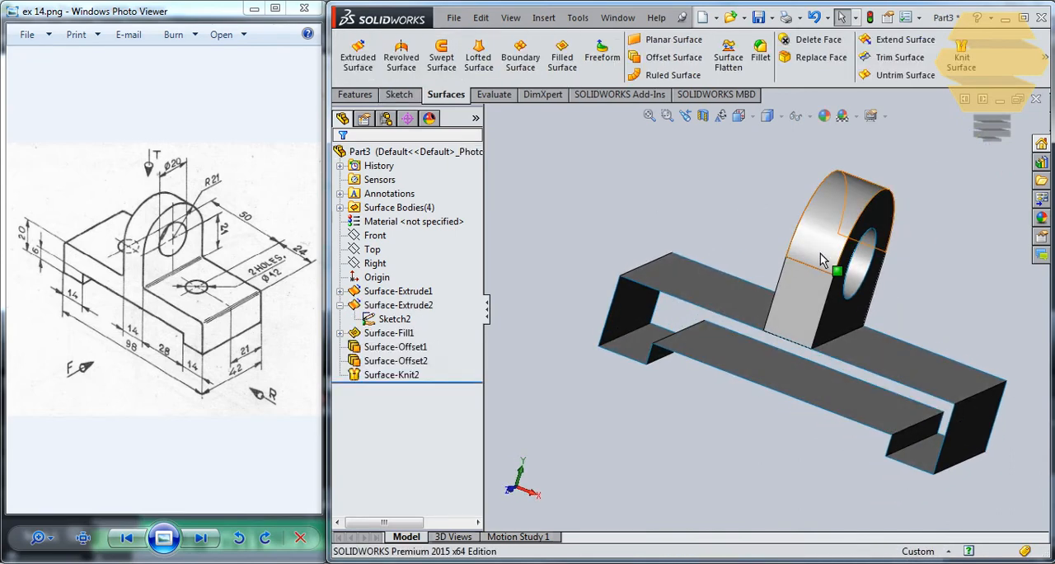
{"action": "mouse_move", "coordinate": [819, 259]}
{"action": "middle_mouse_down"}
{"action": "mouse_move", "coordinate": [833, 194]}
{"action": "mouse_move", "coordinate": [803, 256]}
{"action": "middle_mouse_up"}
{"action": "right_click", "coordinate": [396, 375]}
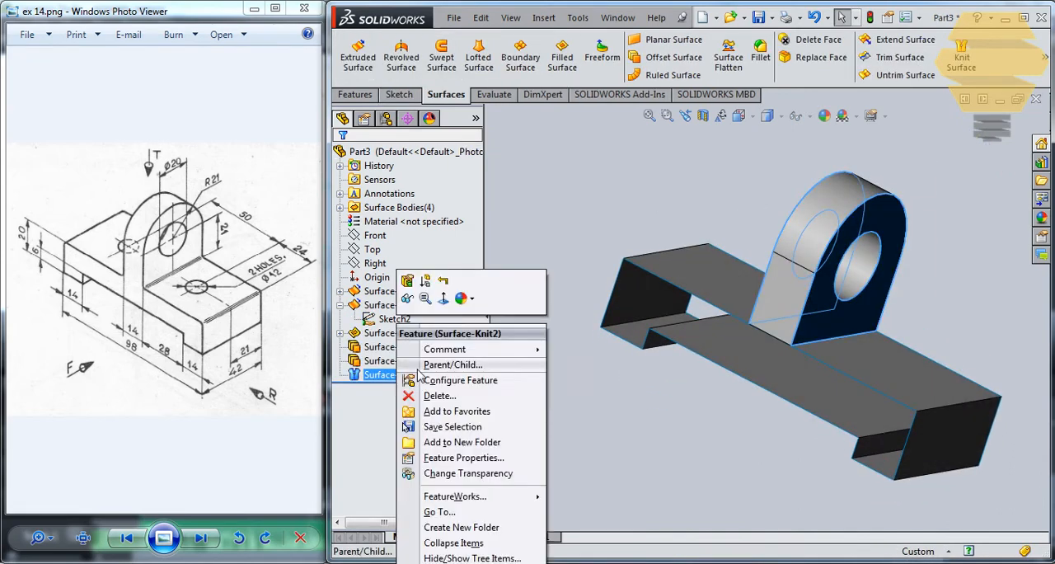
{"action": "left_click", "coordinate": [439, 396]}
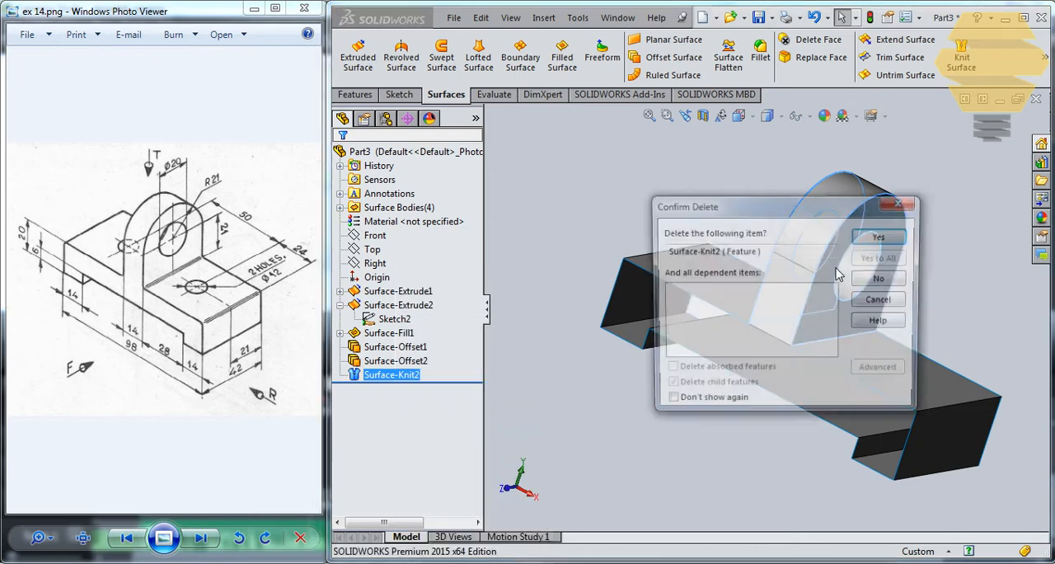
{"action": "left_click", "coordinate": [878, 237]}
{"action": "middle_click_drag", "start_coordinate": [741, 229], "coordinate": [751, 205]}
Step: Open Sketch2 under the lug's fill surface for editing and delete its straight base line
{"action": "left_click", "coordinate": [341, 334]}
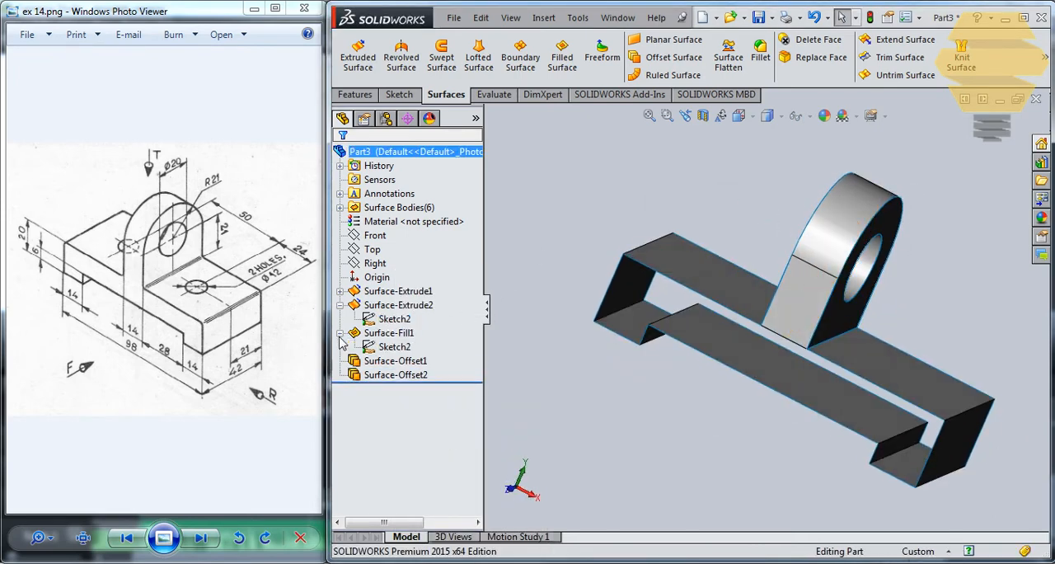
{"action": "right_click", "coordinate": [393, 348]}
{"action": "left_click", "coordinate": [394, 346]}
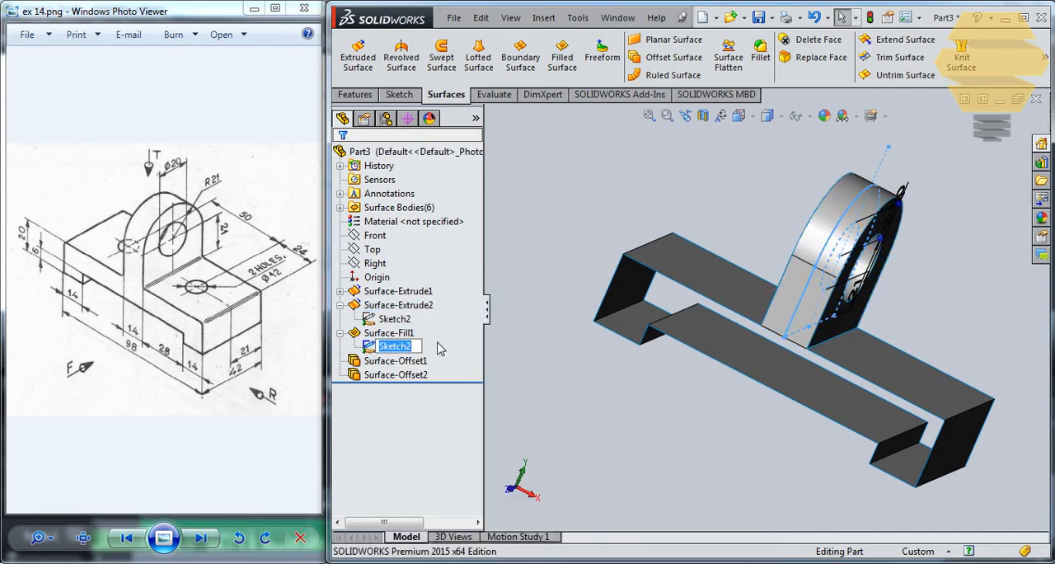
{"action": "right_click", "coordinate": [407, 347]}
{"action": "left_click", "coordinate": [419, 302]}
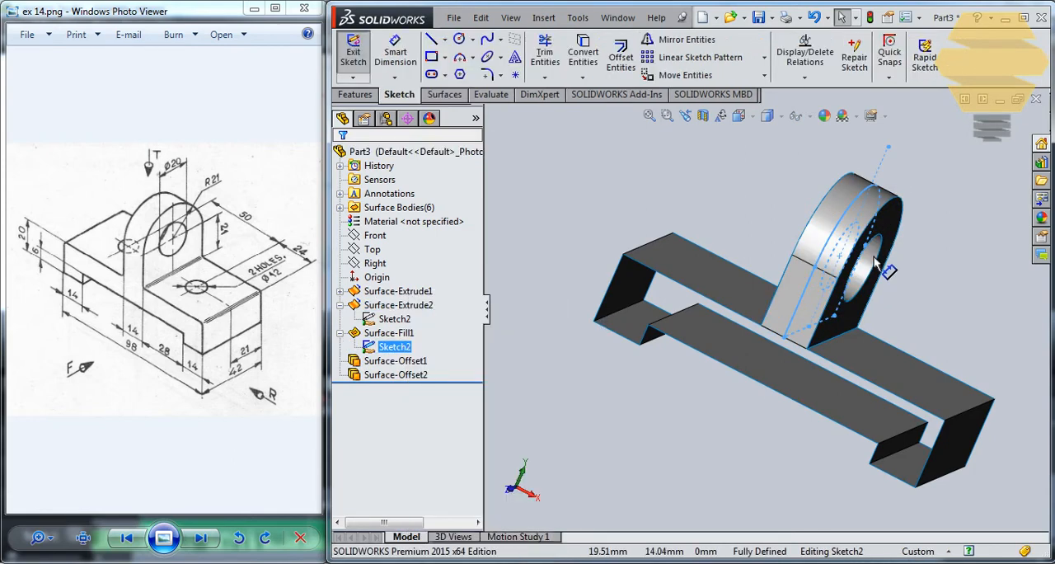
{"action": "left_click", "coordinate": [913, 303]}
{"action": "key", "text": "Delete"}
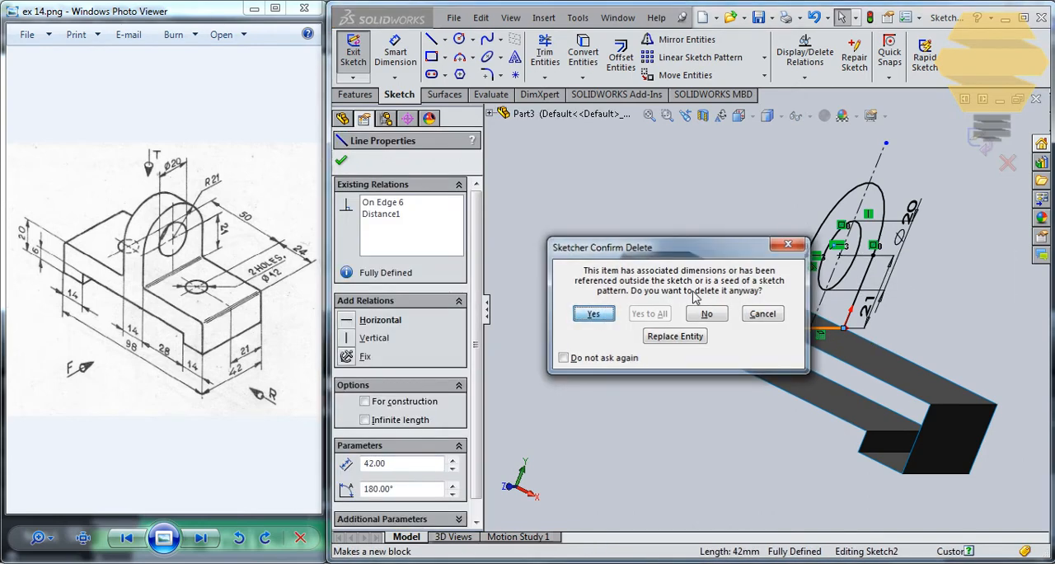
{"action": "key", "text": "Return"}
Step: Exit the sketch, stop the rebuild for repair at the lug's fill surface, and check the rolled-back offset surfaces
{"action": "left_click", "coordinate": [991, 128]}
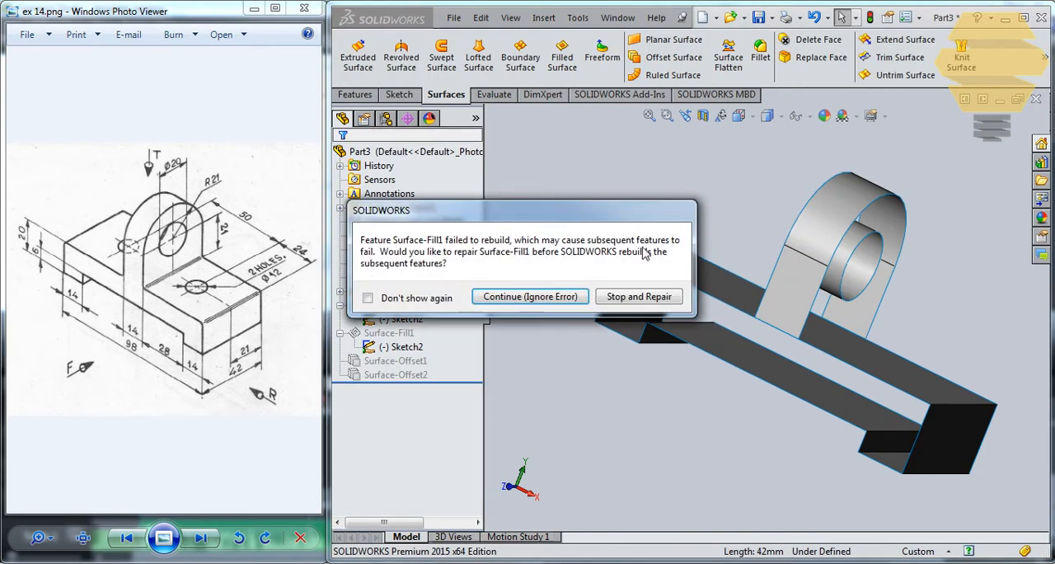
{"action": "left_click", "coordinate": [638, 297]}
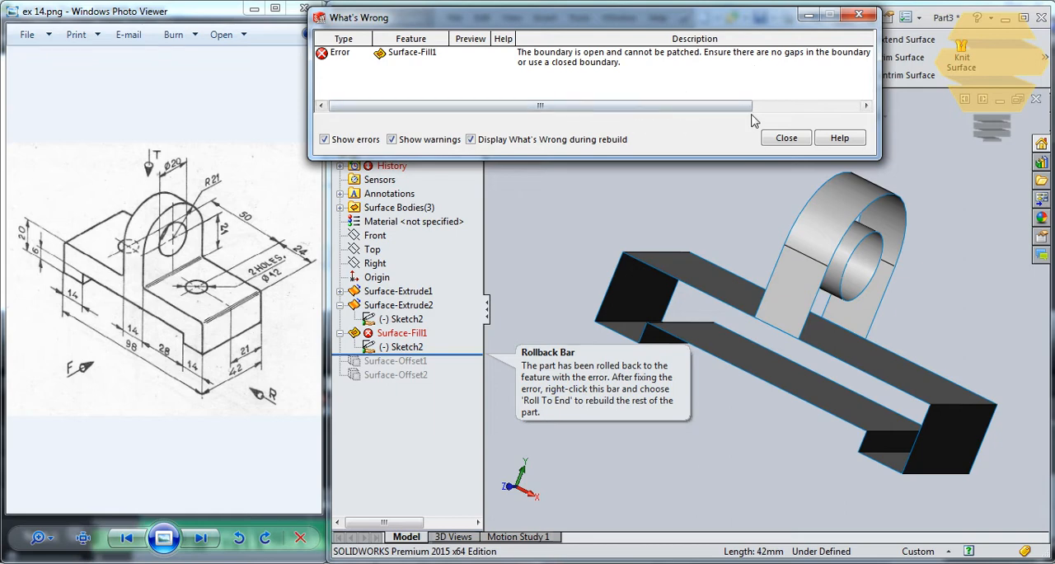
{"action": "left_click", "coordinate": [785, 138]}
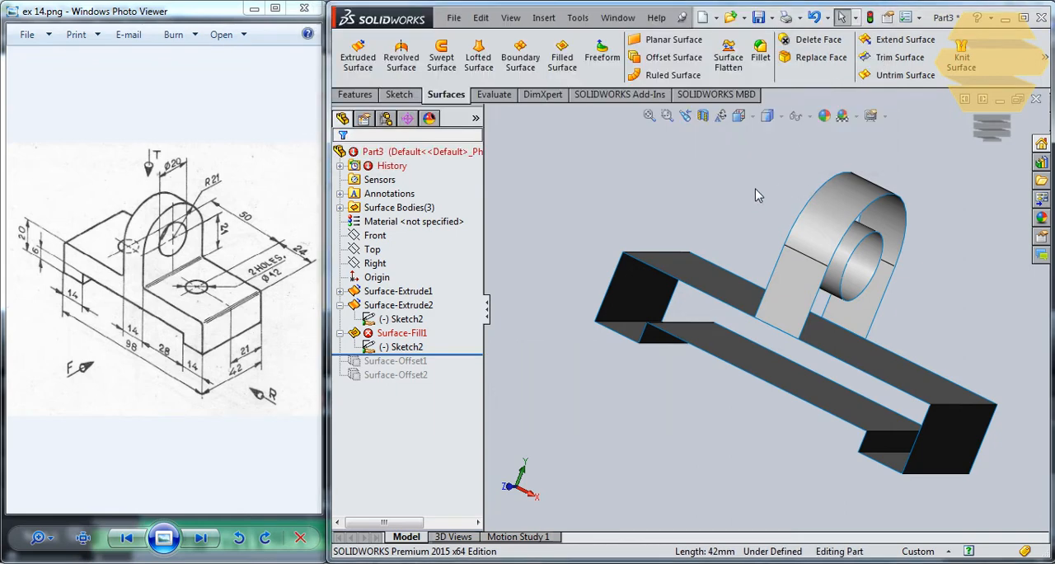
{"action": "left_click", "coordinate": [402, 332]}
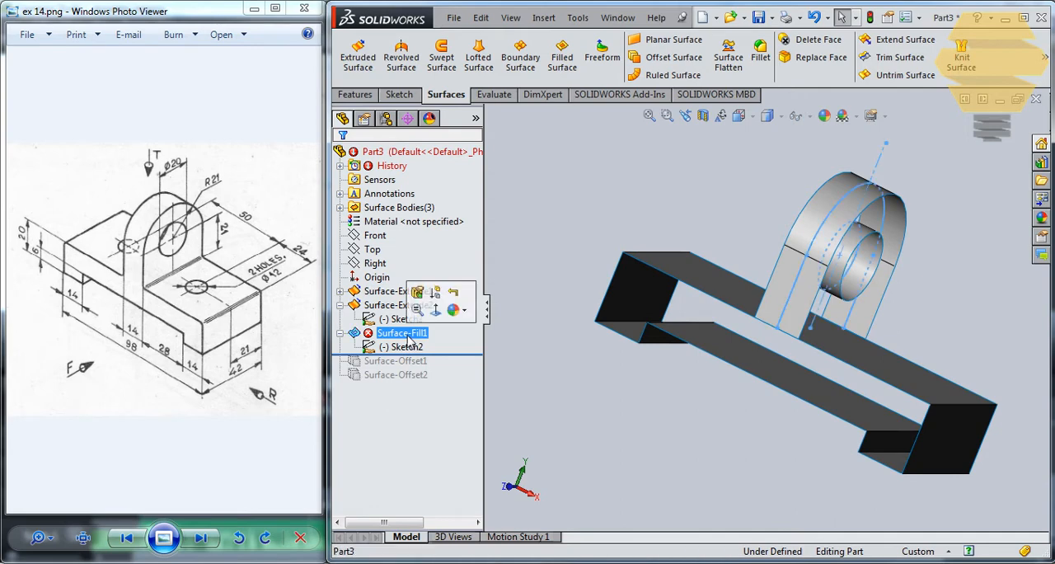
{"action": "left_click", "coordinate": [520, 273]}
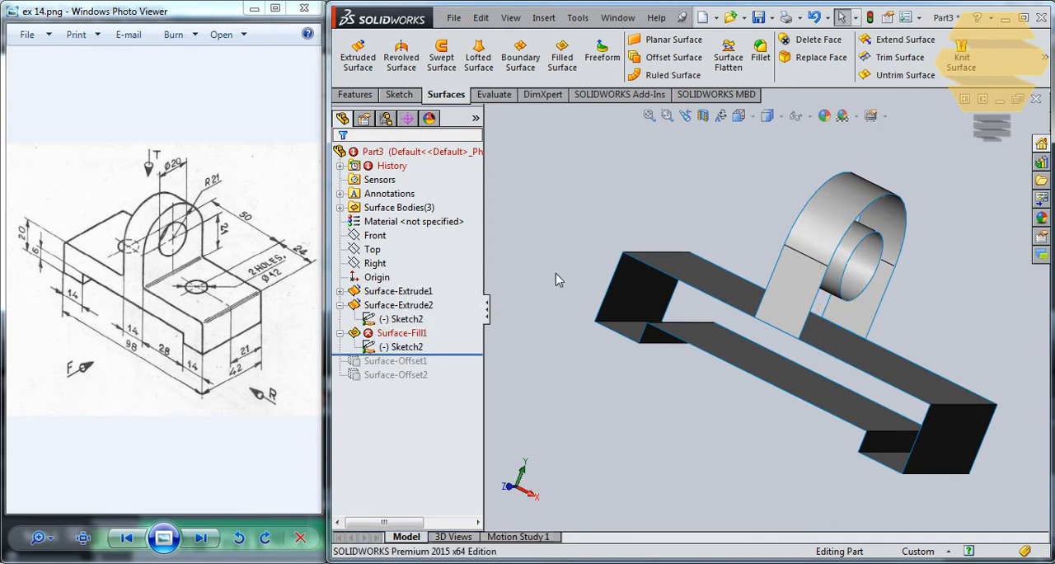
{"action": "left_click", "coordinate": [389, 378]}
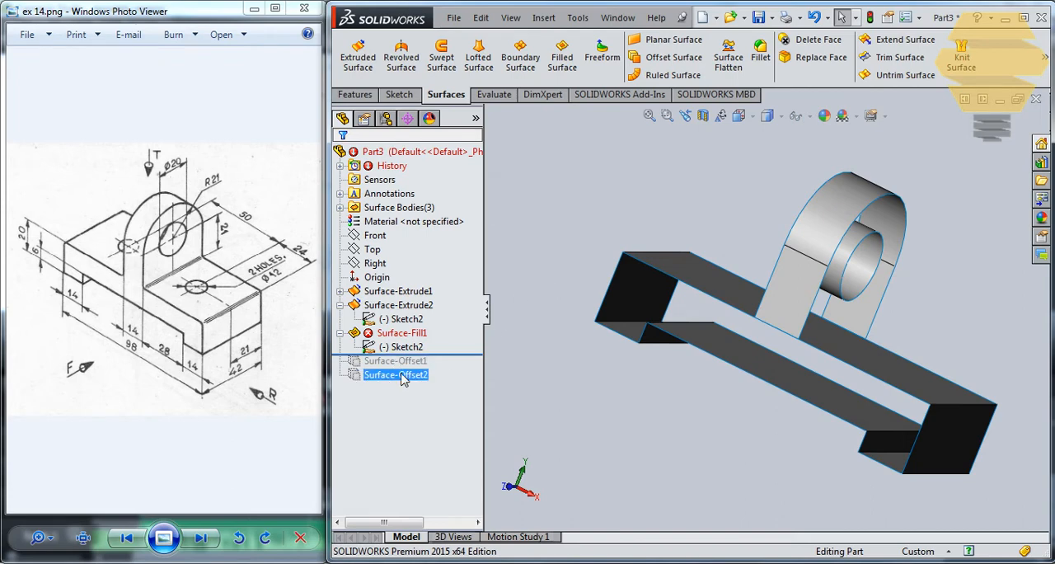
{"action": "left_click", "coordinate": [413, 362]}
{"action": "left_click", "coordinate": [430, 386]}
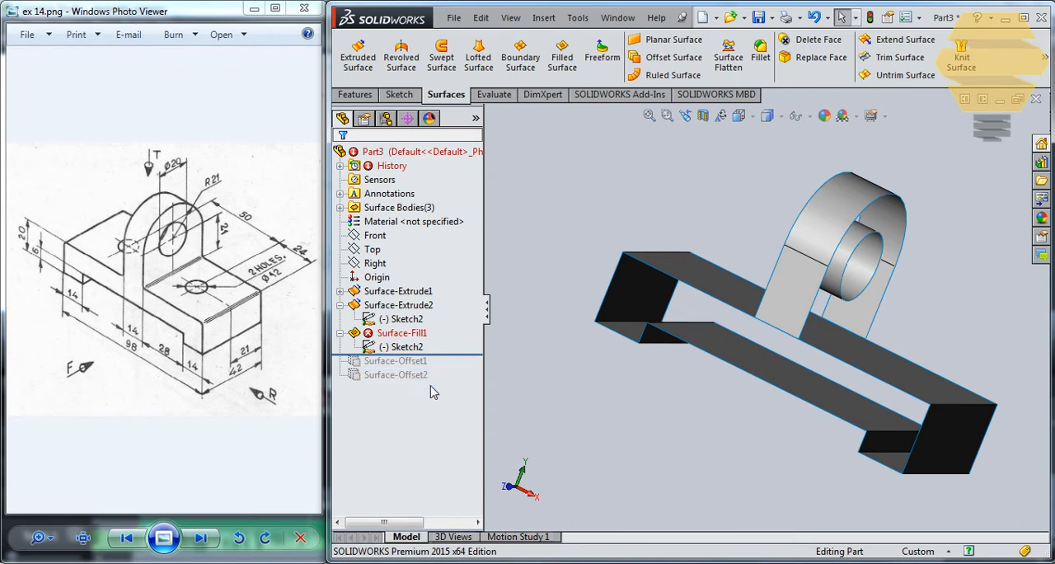
{"action": "left_click", "coordinate": [412, 363]}
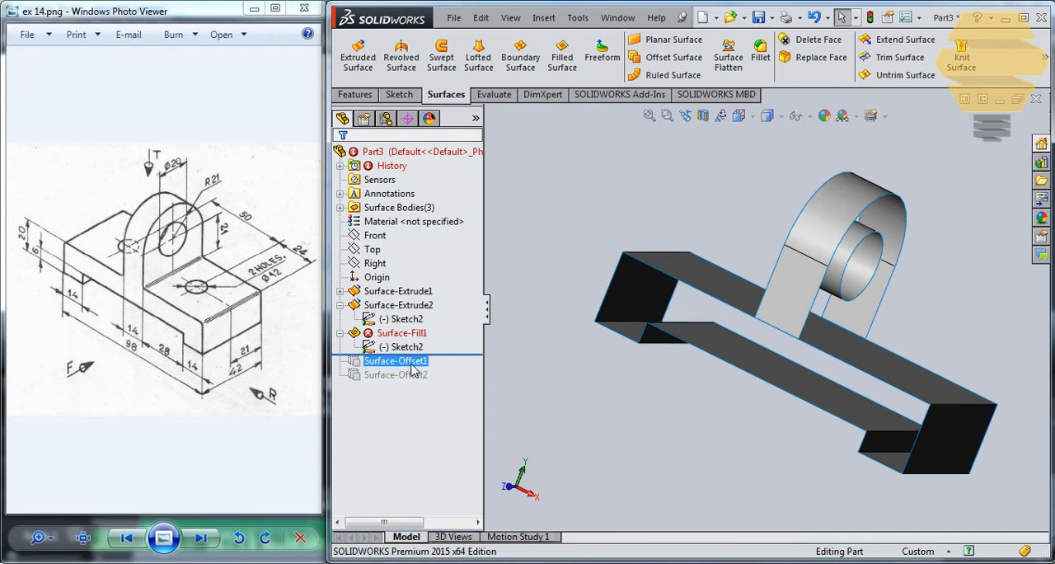
{"action": "left_click", "coordinate": [413, 388]}
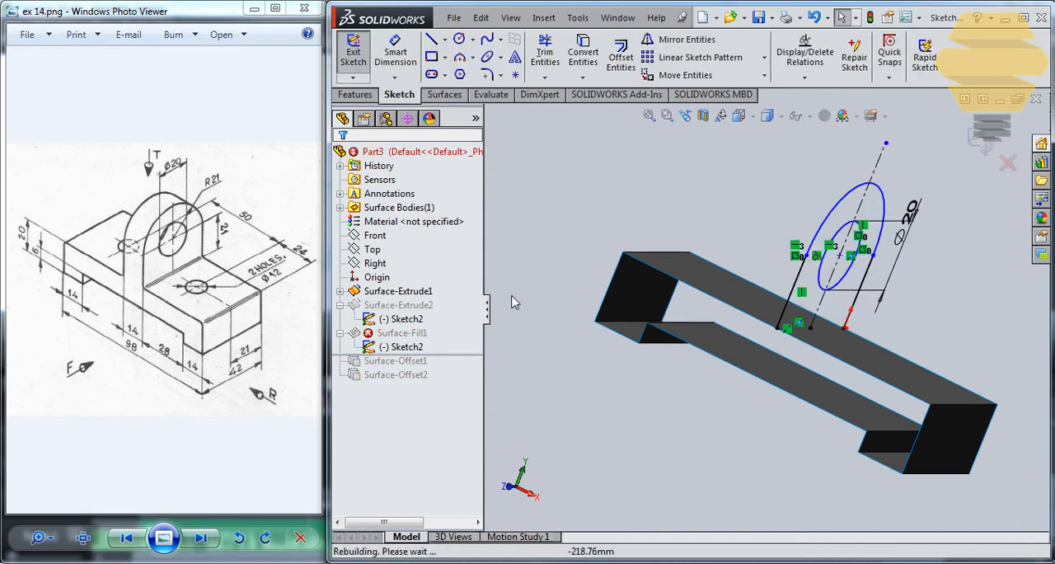
Step: Undo the base line's deletion, rebuild, and roll the model forward past both offset surfaces
{"action": "double_click", "coordinate": [554, 263]}
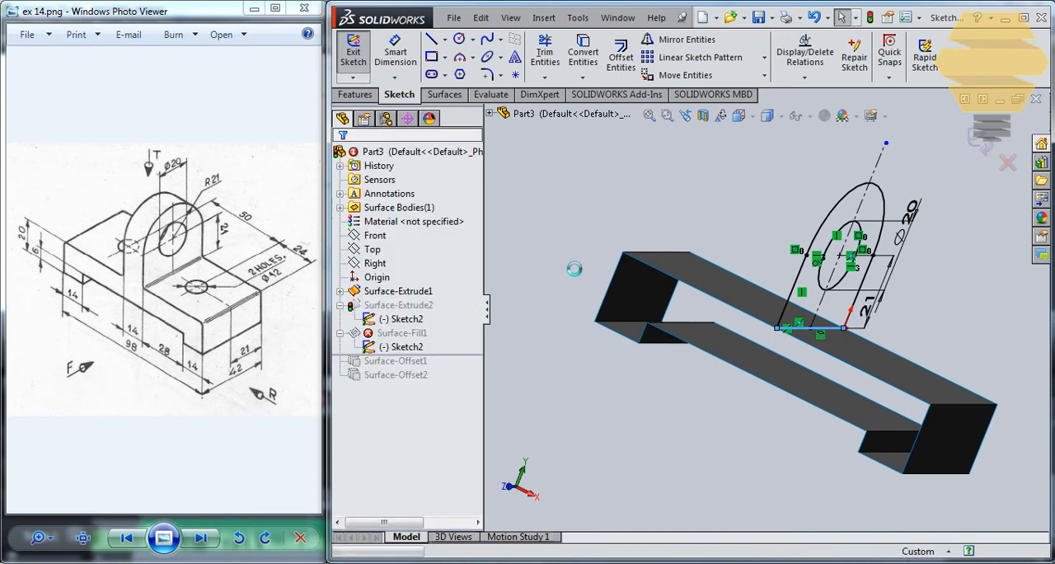
{"action": "middle_click_drag", "start_coordinate": [759, 265], "coordinate": [744, 274]}
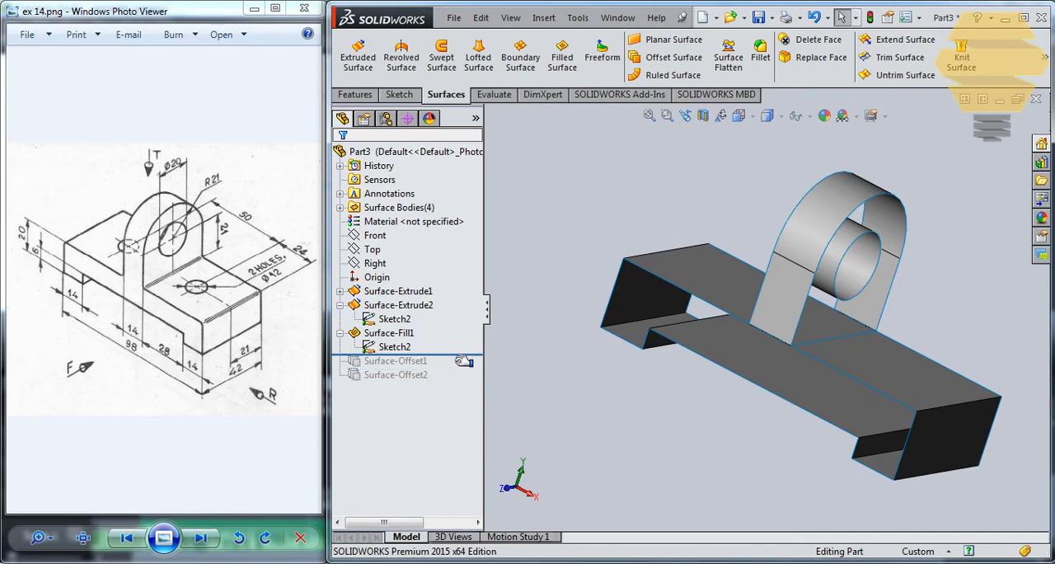
{"action": "left_click_drag", "start_coordinate": [463, 360], "coordinate": [463, 386]}
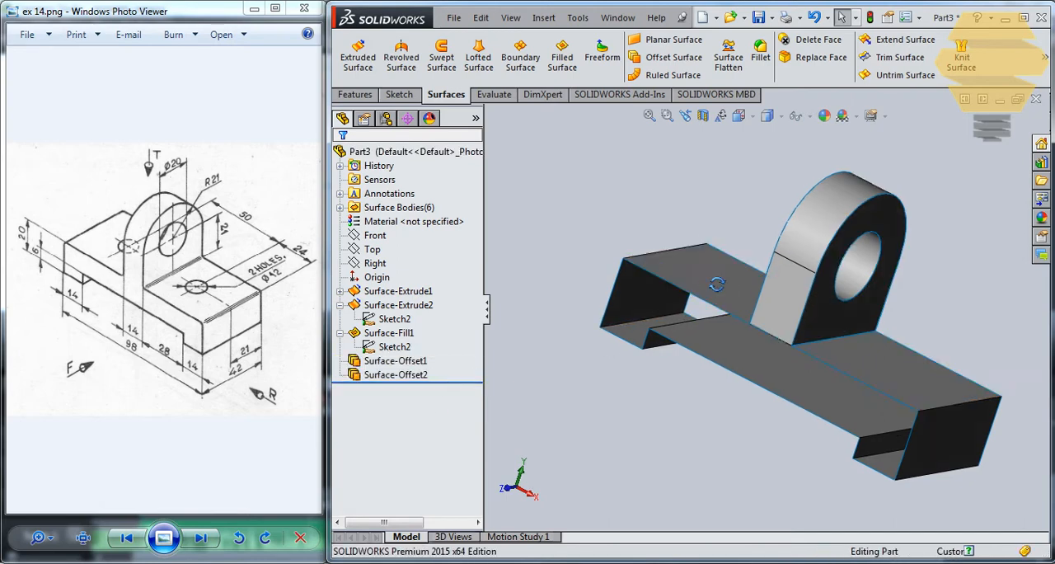
Step: Examine from several angles where the lug meets the base's top surface
{"action": "mouse_move", "coordinate": [714, 289]}
{"action": "middle_mouse_down"}
{"action": "mouse_move", "coordinate": [770, 229]}
{"action": "mouse_move", "coordinate": [746, 288]}
{"action": "mouse_move", "coordinate": [787, 251]}
{"action": "mouse_move", "coordinate": [824, 272]}
{"action": "mouse_move", "coordinate": [786, 296]}
{"action": "mouse_move", "coordinate": [777, 239]}
{"action": "mouse_move", "coordinate": [695, 221]}
{"action": "mouse_move", "coordinate": [747, 229]}
{"action": "middle_mouse_up"}
{"action": "left_click", "coordinate": [747, 229]}
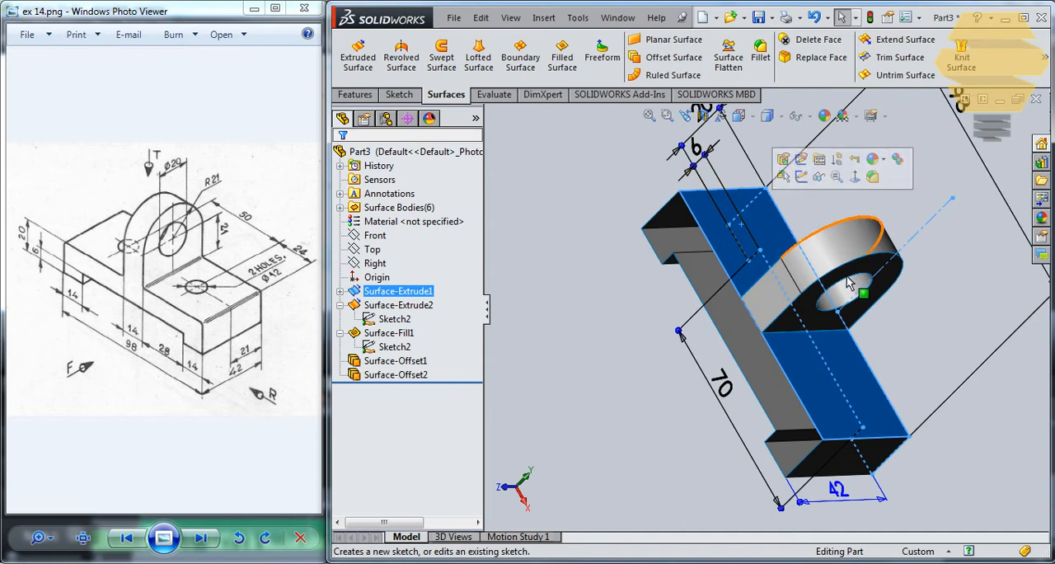
{"action": "middle_click_drag", "start_coordinate": [875, 230], "coordinate": [878, 203]}
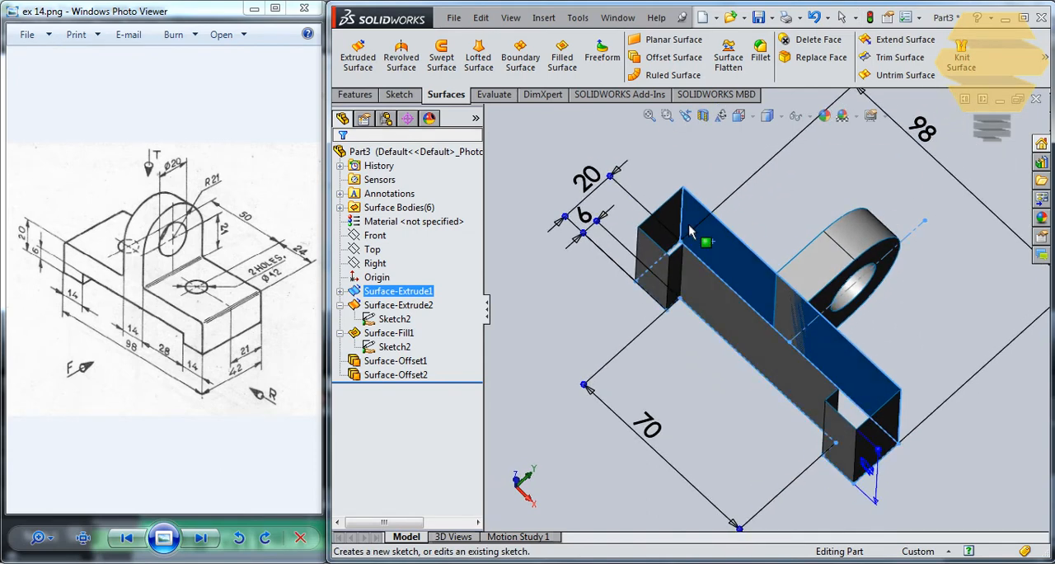
{"action": "mouse_move", "coordinate": [702, 237]}
{"action": "middle_mouse_down"}
{"action": "mouse_move", "coordinate": [706, 283]}
{"action": "mouse_move", "coordinate": [705, 248]}
{"action": "middle_mouse_up"}
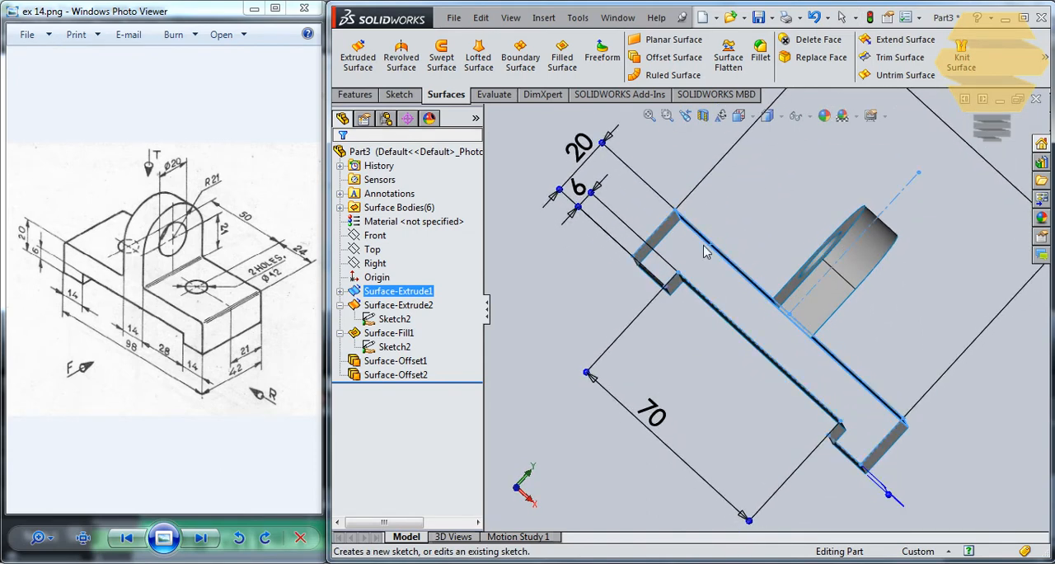
{"action": "left_click", "coordinate": [888, 66]}
{"action": "middle_click_drag", "start_coordinate": [848, 263], "coordinate": [690, 323]}
{"action": "key", "text": "Escape"}
{"action": "middle_click_drag", "start_coordinate": [842, 248], "coordinate": [784, 235]}
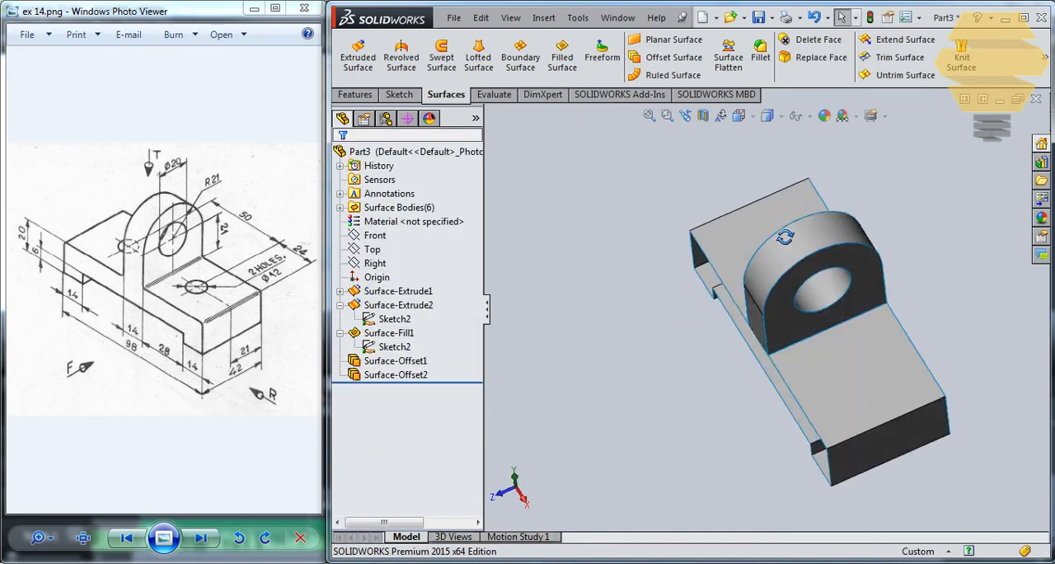
{"action": "middle_click_drag", "start_coordinate": [852, 294], "coordinate": [829, 343]}
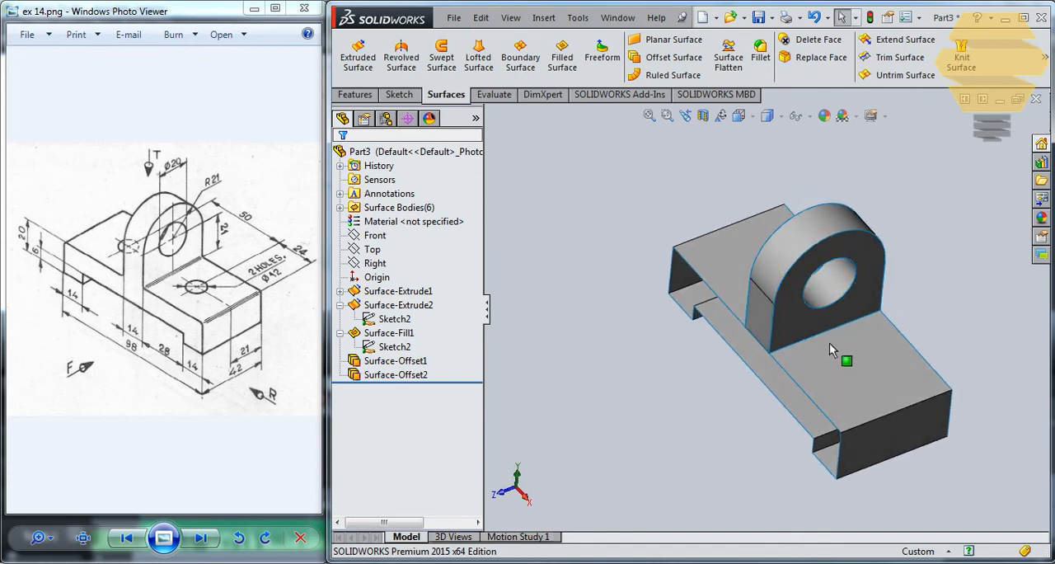
{"action": "left_click", "coordinate": [398, 95]}
{"action": "left_click", "coordinate": [353, 51]}
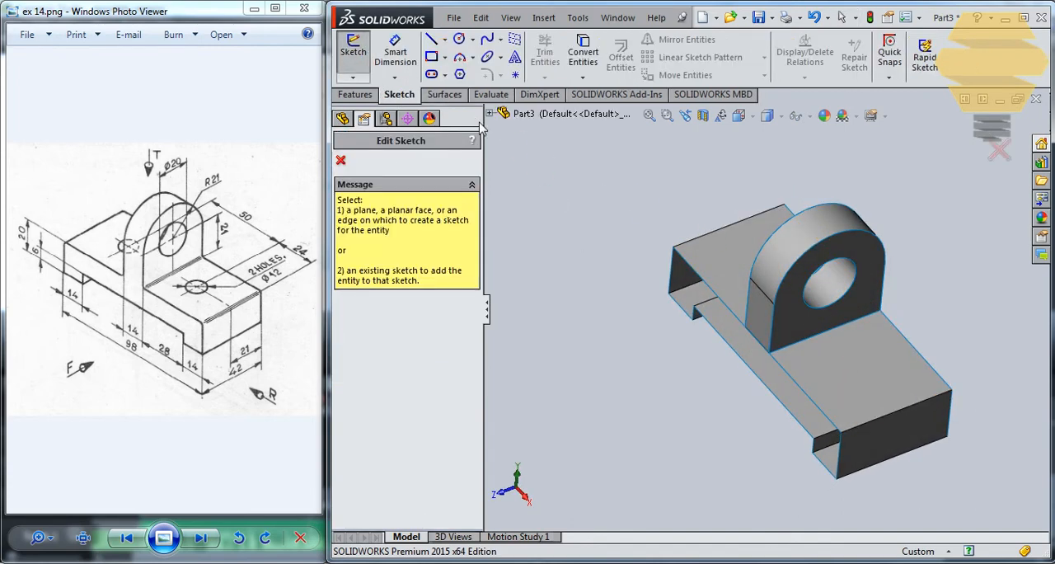
{"action": "left_click", "coordinate": [488, 113]}
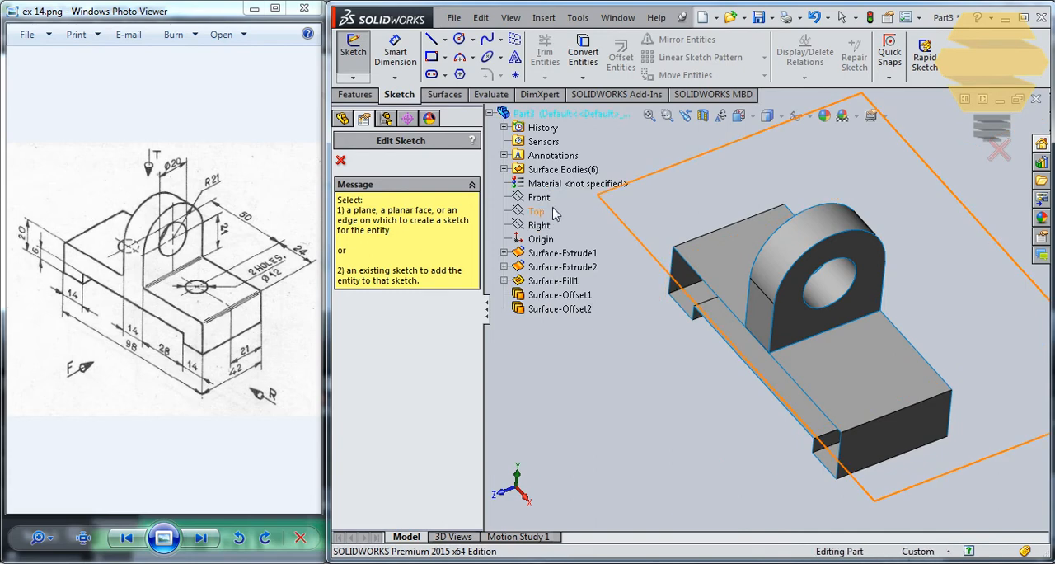
{"action": "left_click", "coordinate": [543, 215]}
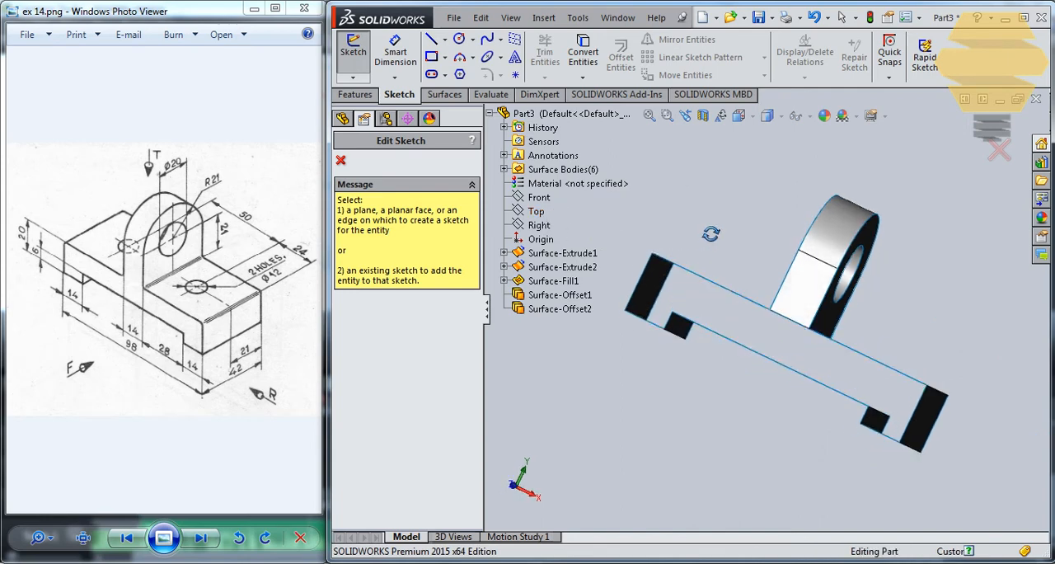
{"action": "left_click", "coordinate": [999, 149]}
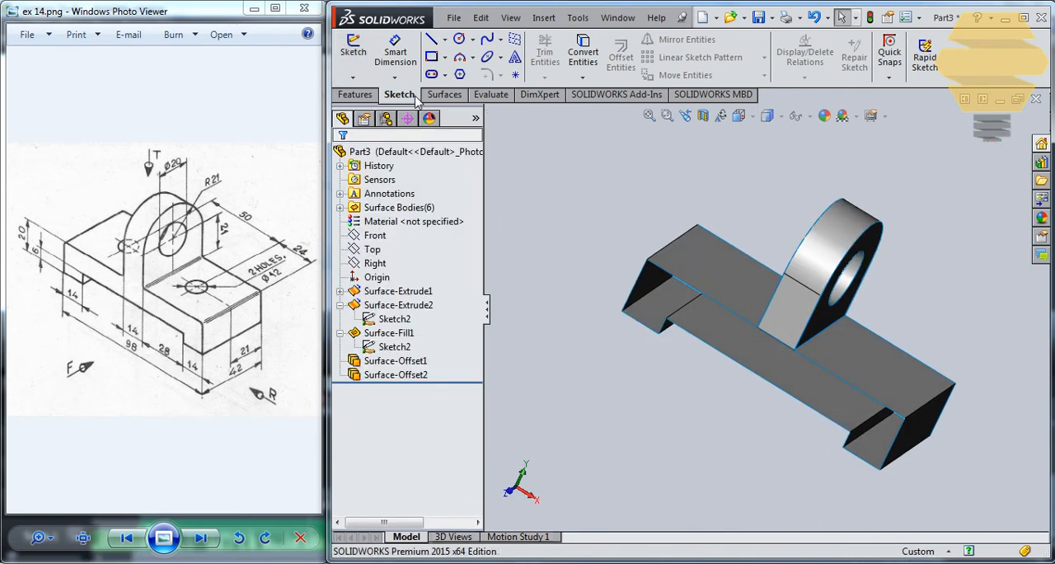
Step: Start a new sketch on the Top plane
{"action": "left_click", "coordinate": [352, 51]}
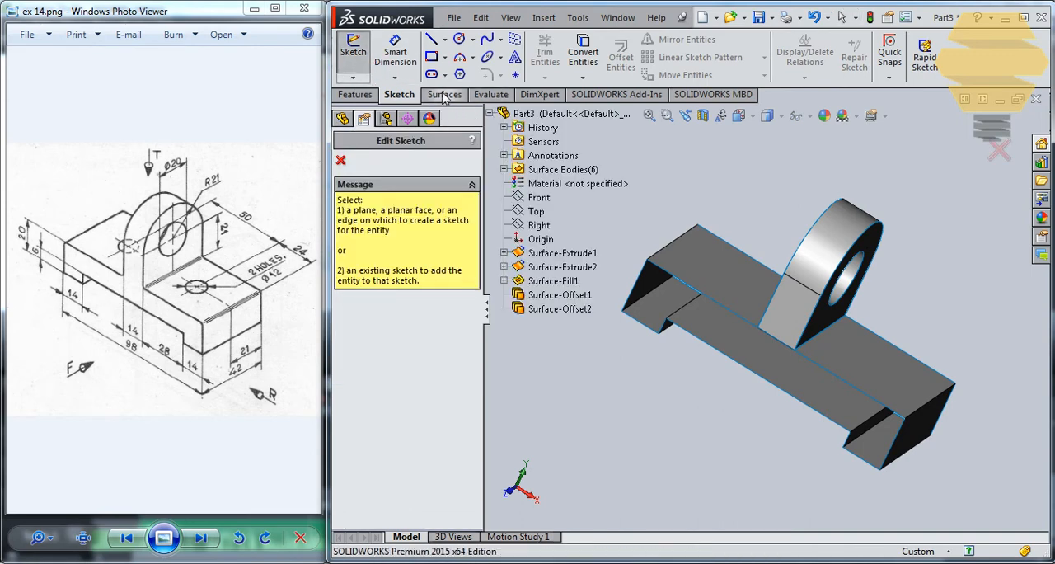
{"action": "left_click", "coordinate": [537, 211]}
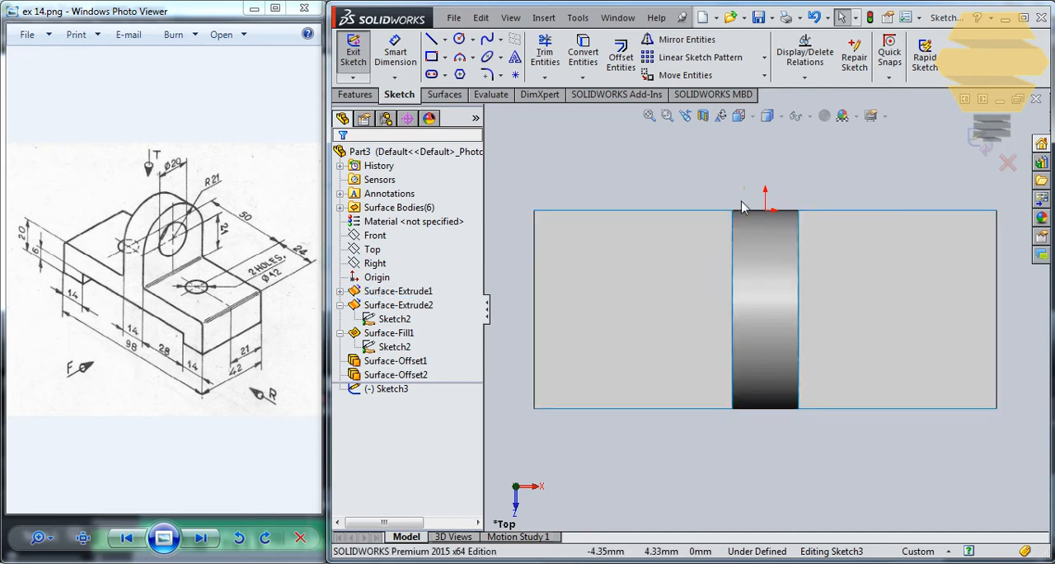
Step: Try to convert the lug's footprint edges into sketch geometry
{"action": "left_click", "coordinate": [733, 228]}
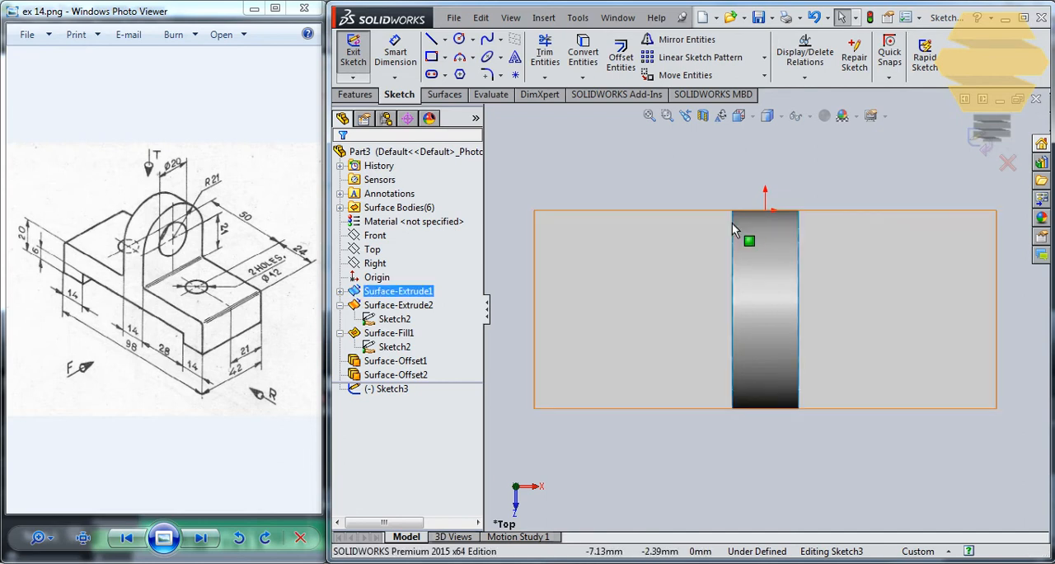
{"action": "left_click", "coordinate": [732, 223]}
{"action": "left_click", "coordinate": [749, 195]}
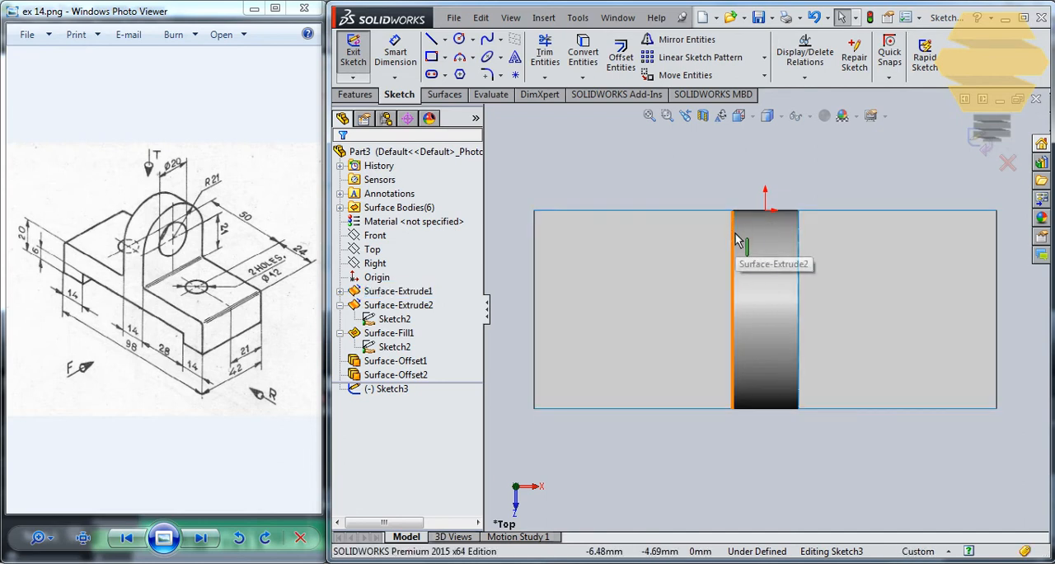
{"action": "left_click", "coordinate": [750, 217]}
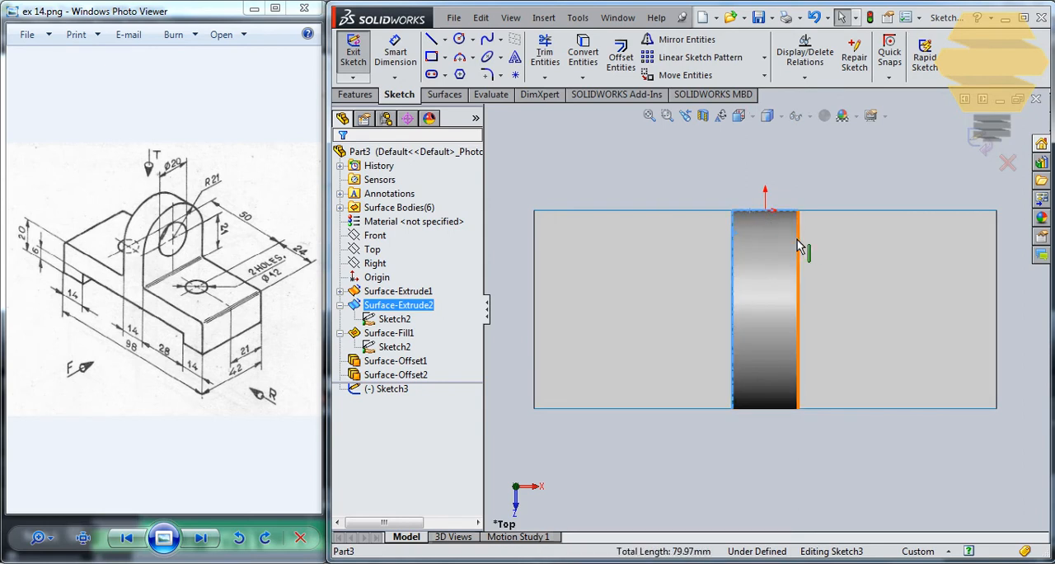
{"action": "left_click", "coordinate": [783, 406]}
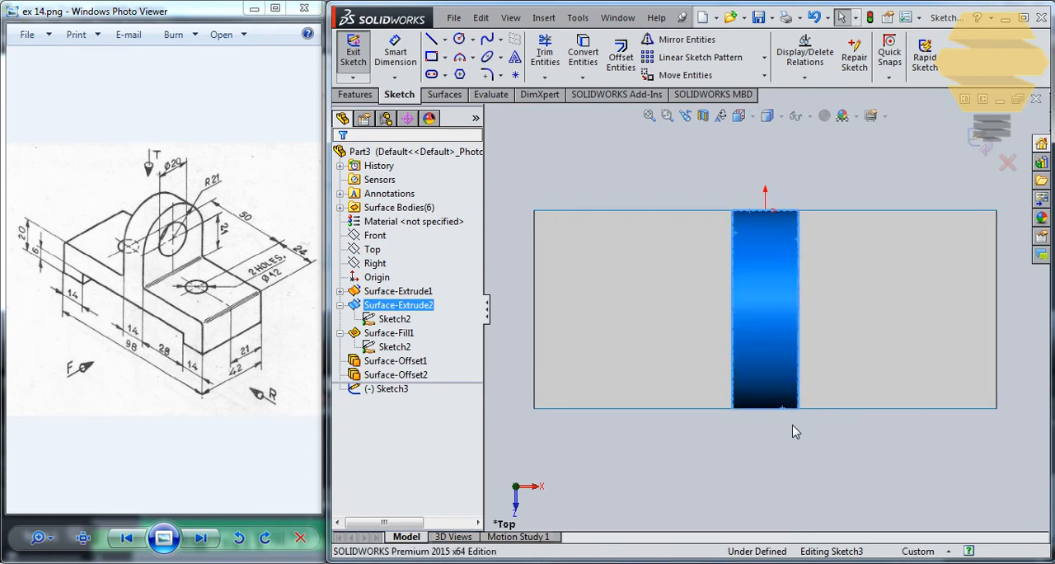
{"action": "left_click", "coordinate": [793, 450]}
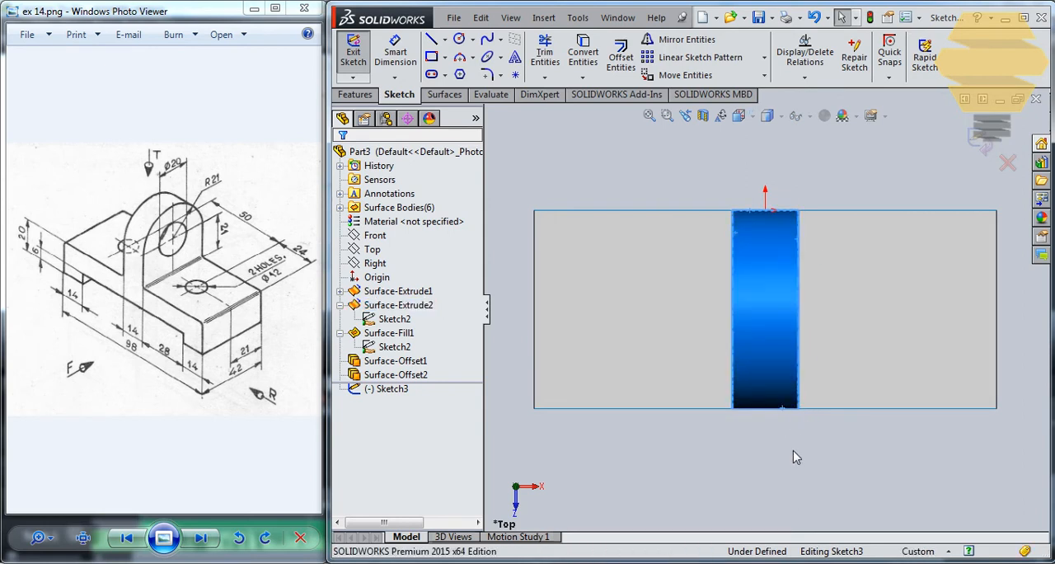
{"action": "left_click", "coordinate": [783, 409]}
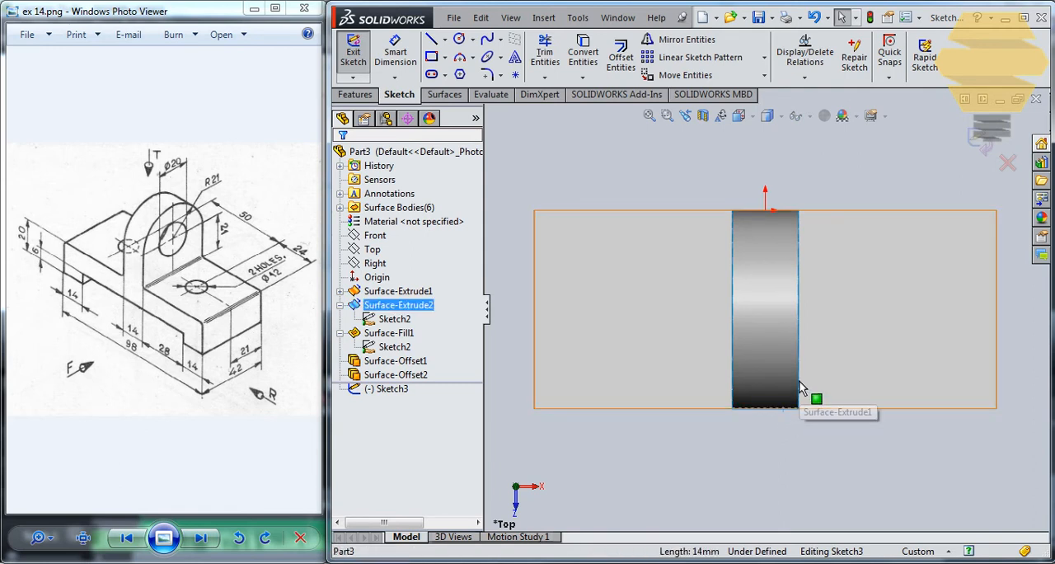
{"action": "left_click", "coordinate": [796, 353], "text": "ctrl"}
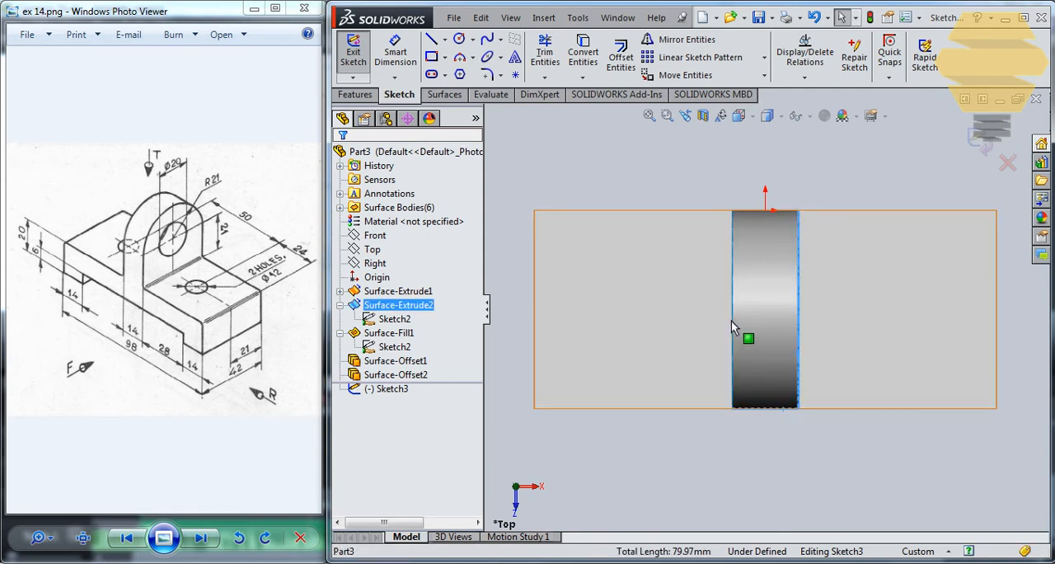
{"action": "left_click", "coordinate": [732, 320], "text": "ctrl"}
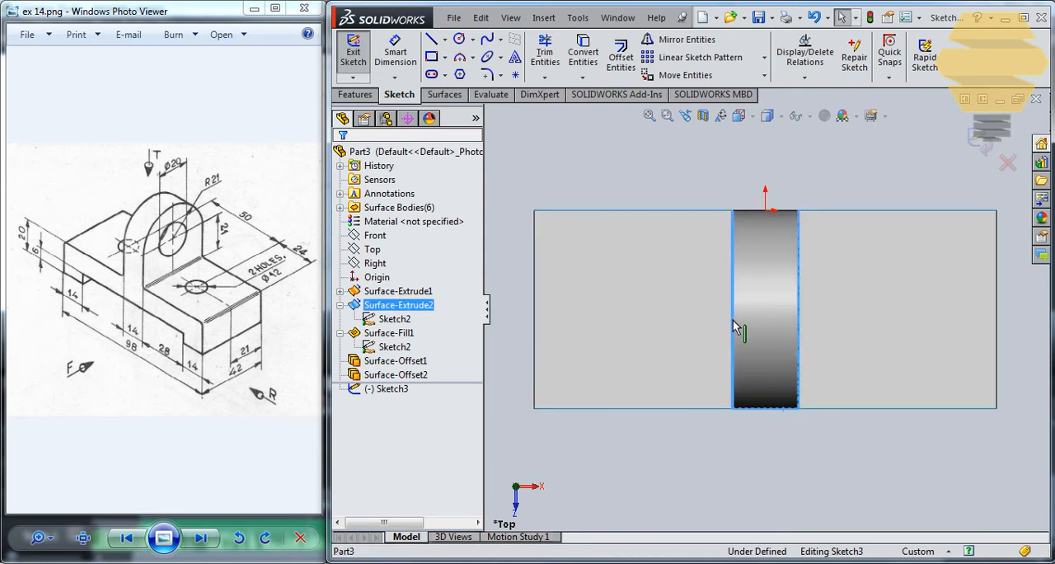
{"action": "left_click", "coordinate": [751, 212], "text": "ctrl"}
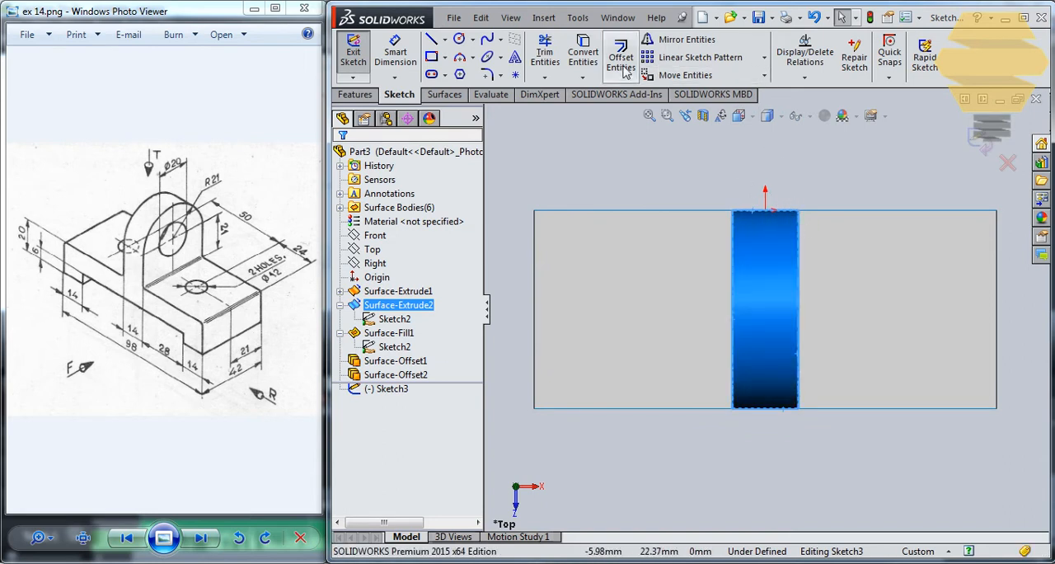
{"action": "left_click", "coordinate": [780, 201]}
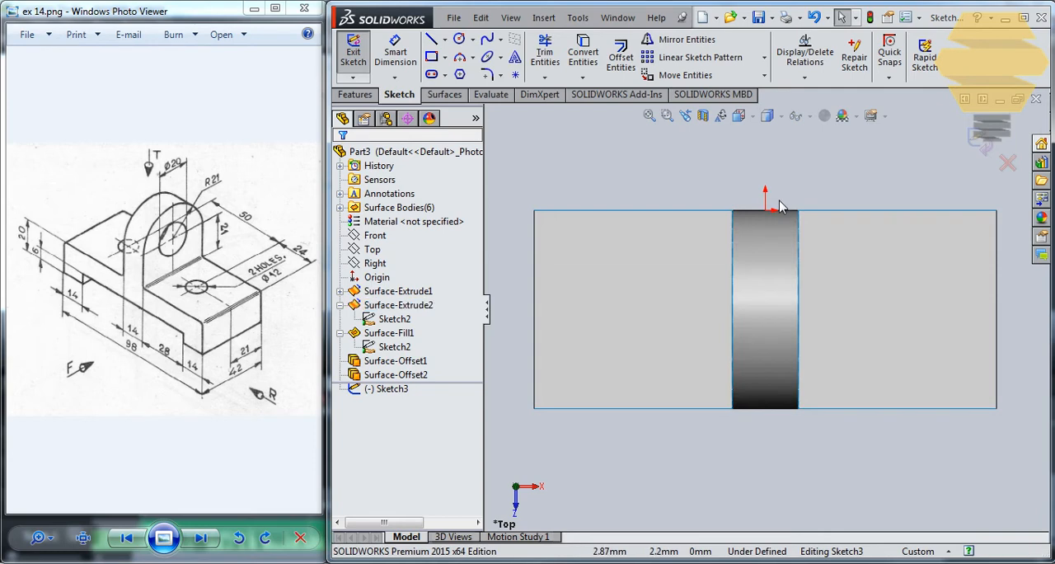
{"action": "left_click", "coordinate": [582, 54]}
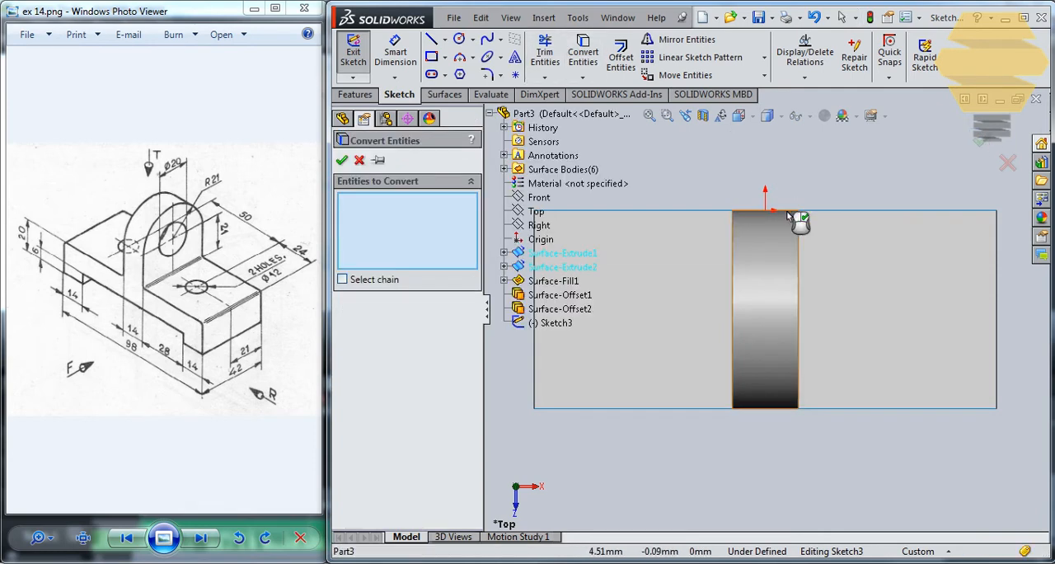
{"action": "left_click", "coordinate": [796, 216]}
{"action": "key", "text": "Return"}
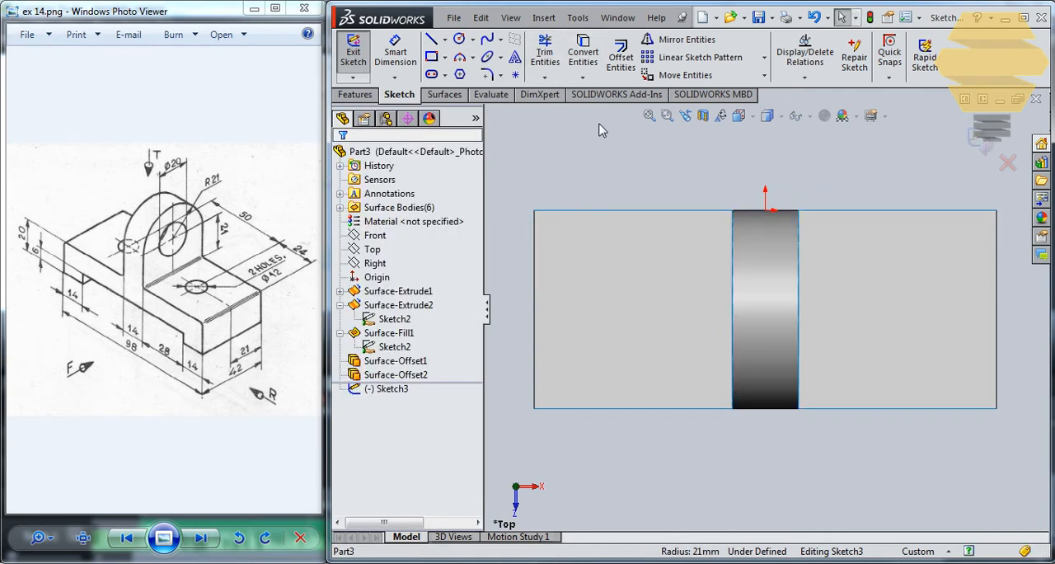
Step: Sketch a four-line rectangle about 14 by 42 mm tracing the lug's footprint across the base
{"action": "left_click", "coordinate": [436, 38]}
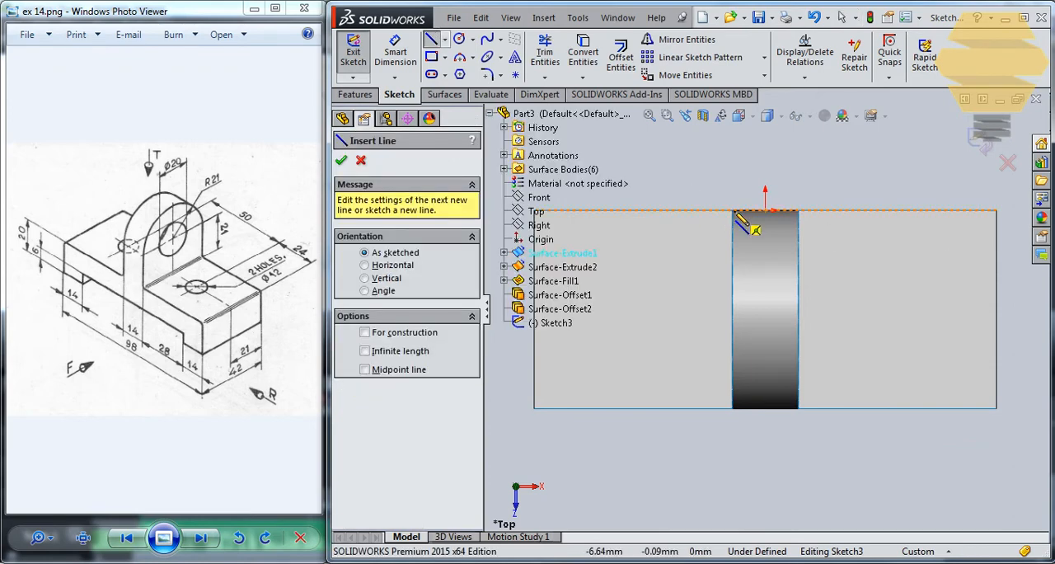
{"action": "left_click", "coordinate": [734, 212]}
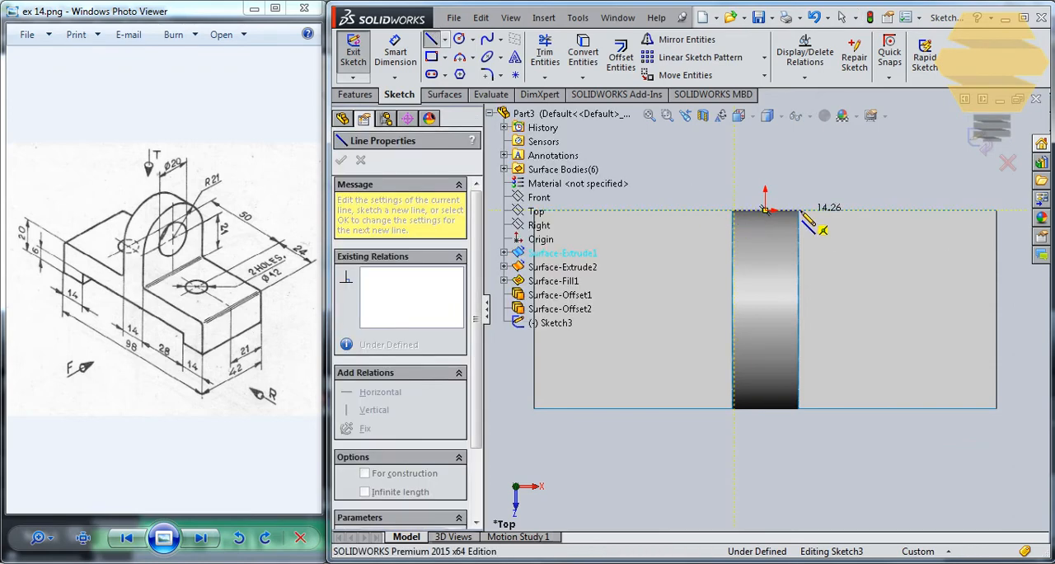
{"action": "left_click", "coordinate": [798, 211]}
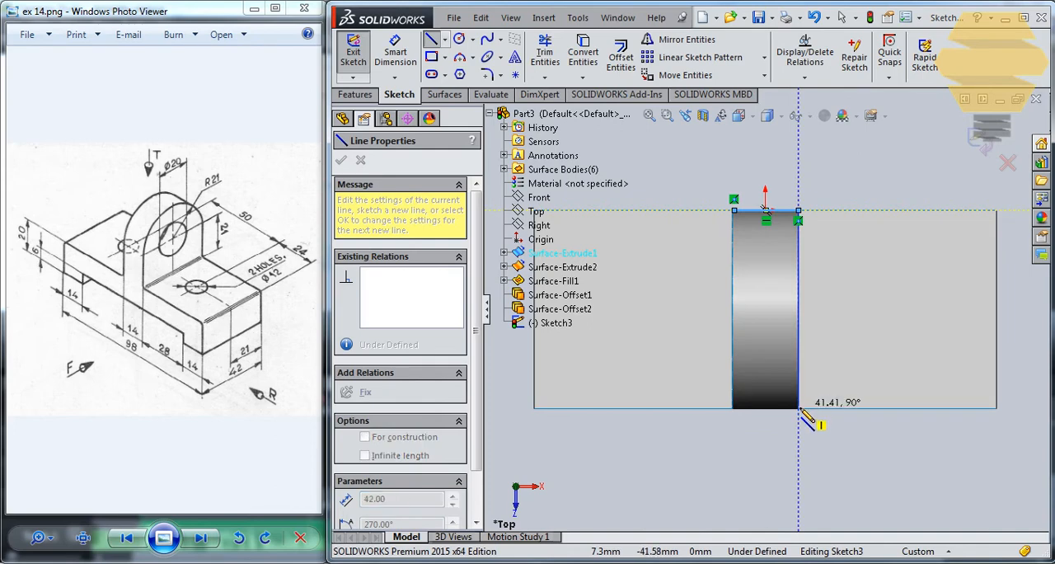
{"action": "left_click", "coordinate": [798, 407]}
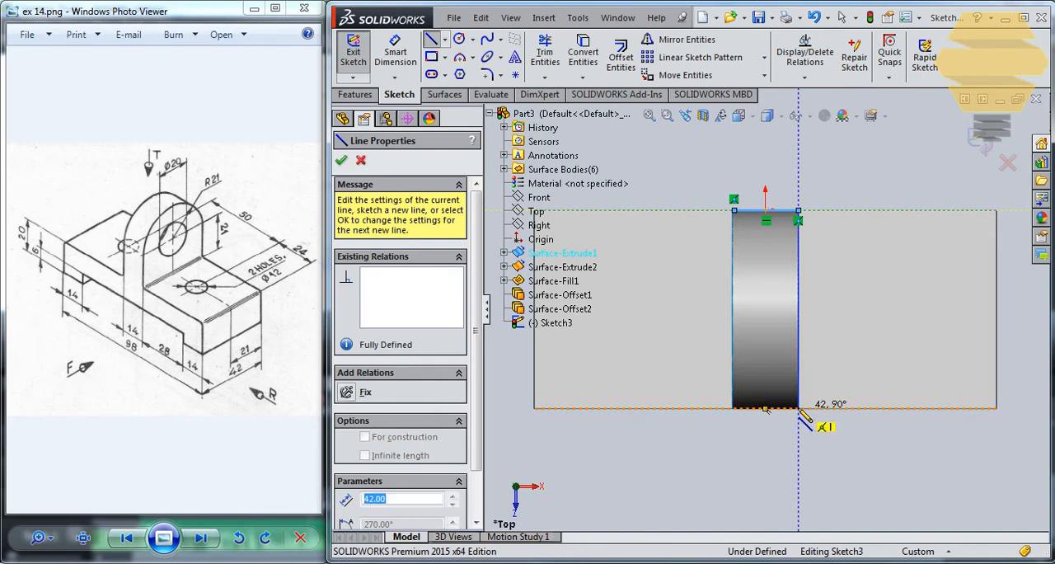
{"action": "left_click", "coordinate": [732, 407]}
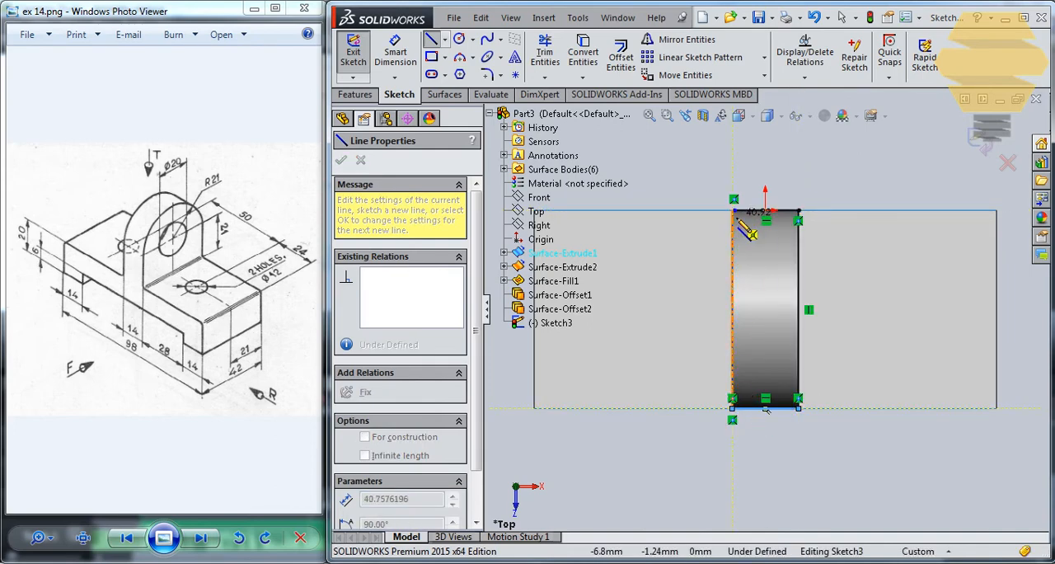
{"action": "scroll", "coordinate": [737, 216], "scroll_direction": "down", "scroll_amount": 5}
{"action": "left_click", "coordinate": [736, 264]}
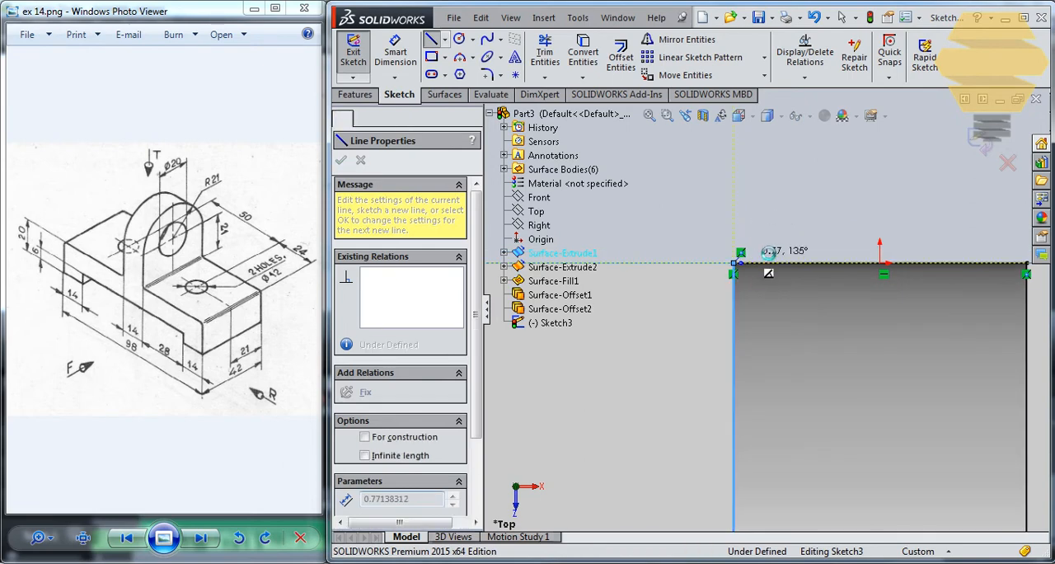
Step: Join the loose line endpoint to the rectangle's corner to close the outline, and exit the sketch
{"action": "key", "text": "Escape"}
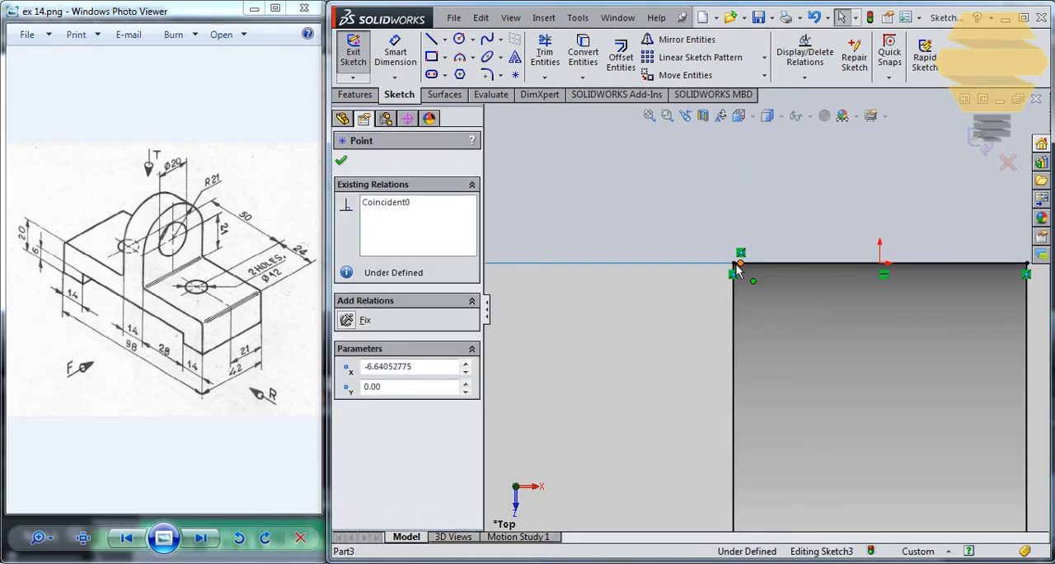
{"action": "left_click_drag", "start_coordinate": [723, 265], "coordinate": [733, 262]}
{"action": "scroll", "coordinate": [813, 272], "scroll_direction": "up", "scroll_amount": 8}
{"action": "left_click", "coordinate": [984, 153]}
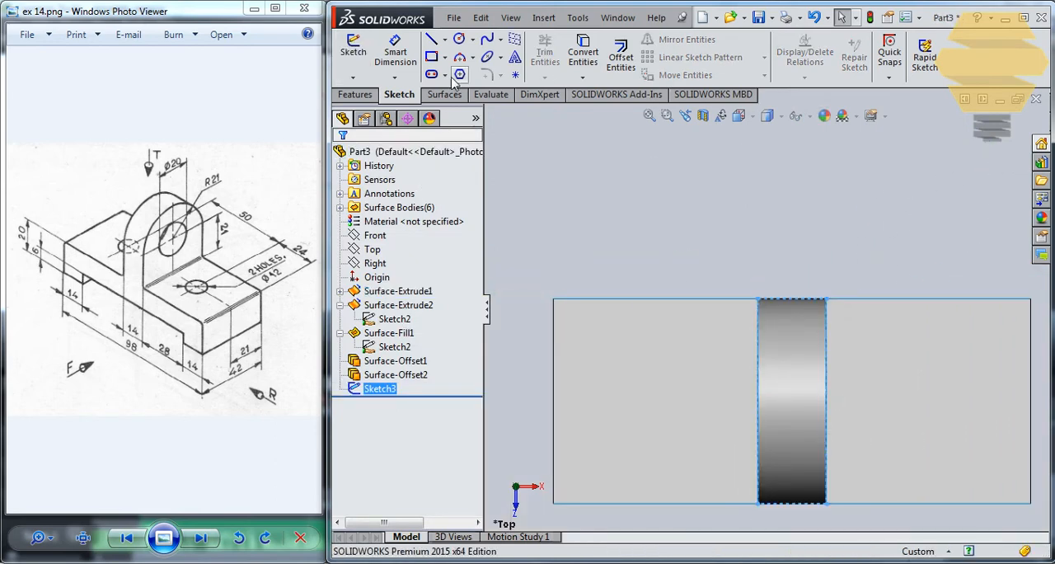
Step: Examine the rectangle sketch from several angles where the lug meets the base, including from below
{"action": "middle_click_drag", "start_coordinate": [672, 359], "coordinate": [779, 391]}
{"action": "middle_click_drag", "start_coordinate": [821, 234], "coordinate": [865, 268]}
{"action": "left_click", "coordinate": [745, 196]}
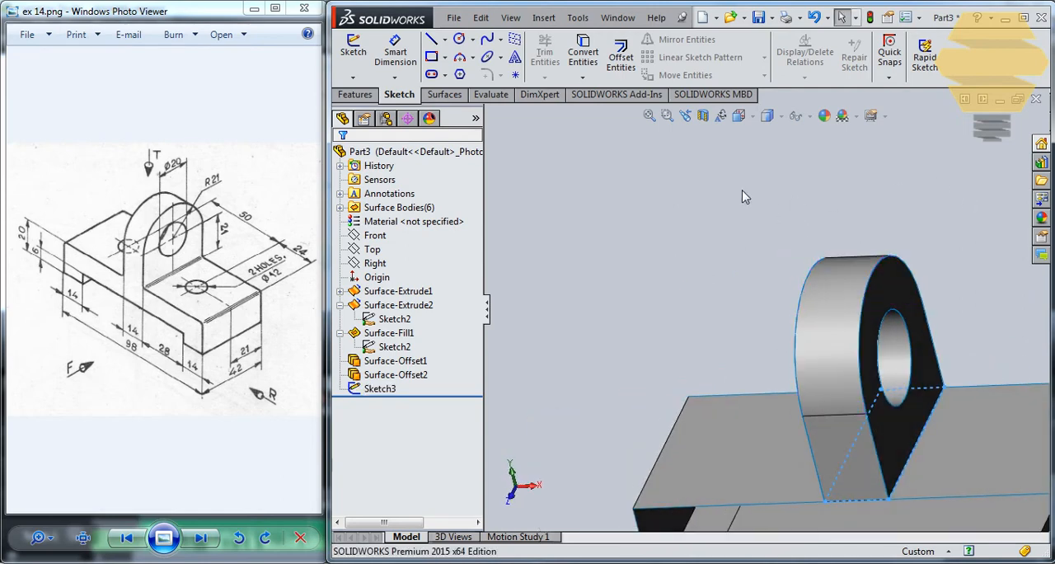
{"action": "middle_click_drag", "start_coordinate": [758, 298], "coordinate": [786, 299]}
{"action": "middle_click_drag", "start_coordinate": [853, 346], "coordinate": [833, 297]}
{"action": "scroll", "coordinate": [830, 384], "scroll_direction": "up", "scroll_amount": 2}
{"action": "left_click", "coordinate": [887, 460]}
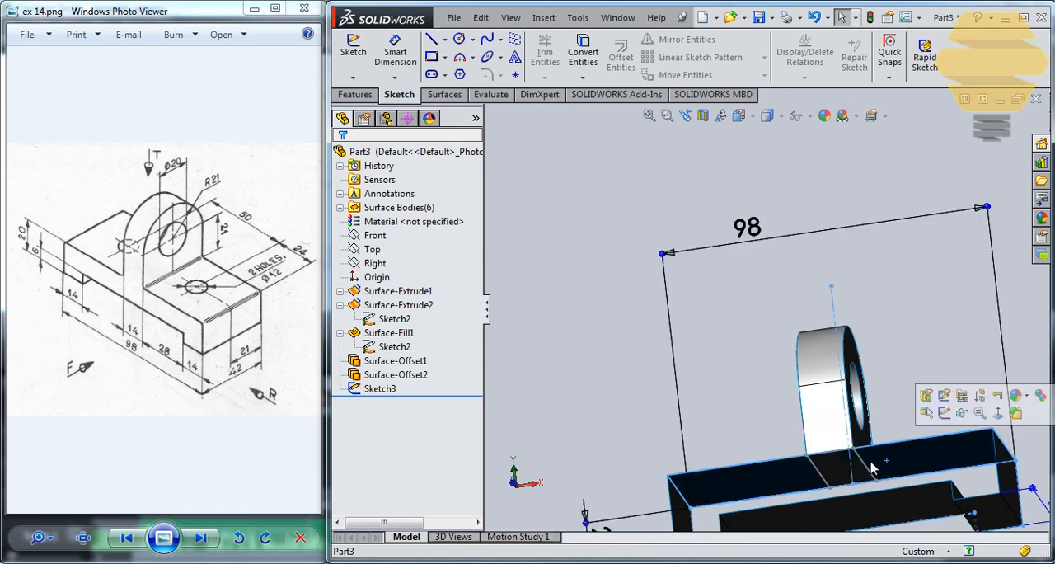
{"action": "left_click", "coordinate": [613, 193]}
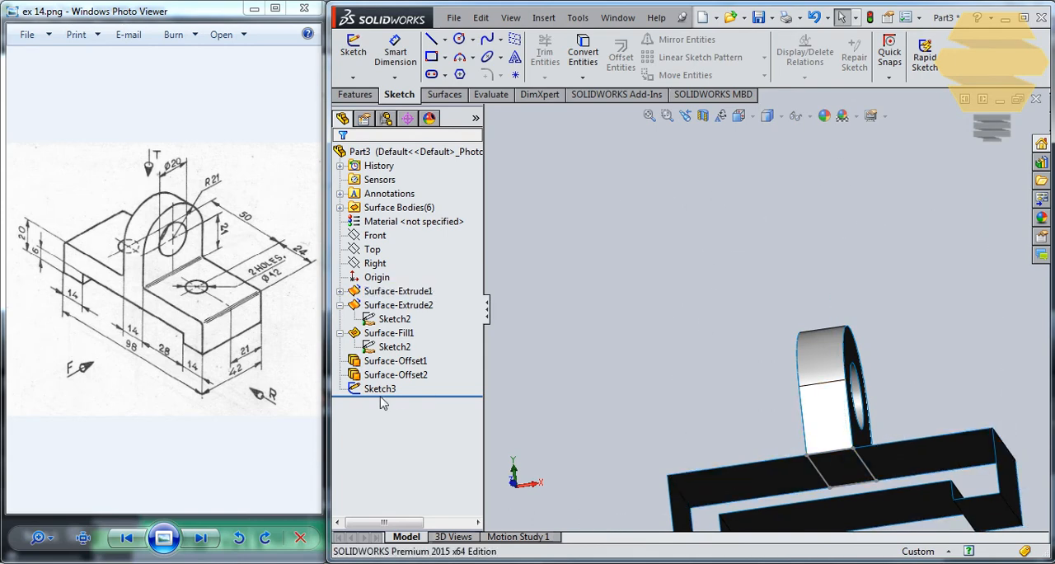
Step: Trim the base surface with Sketch3 as the trim tool, removing the piece inside the rectangle beneath the lug
{"action": "left_click", "coordinate": [380, 388]}
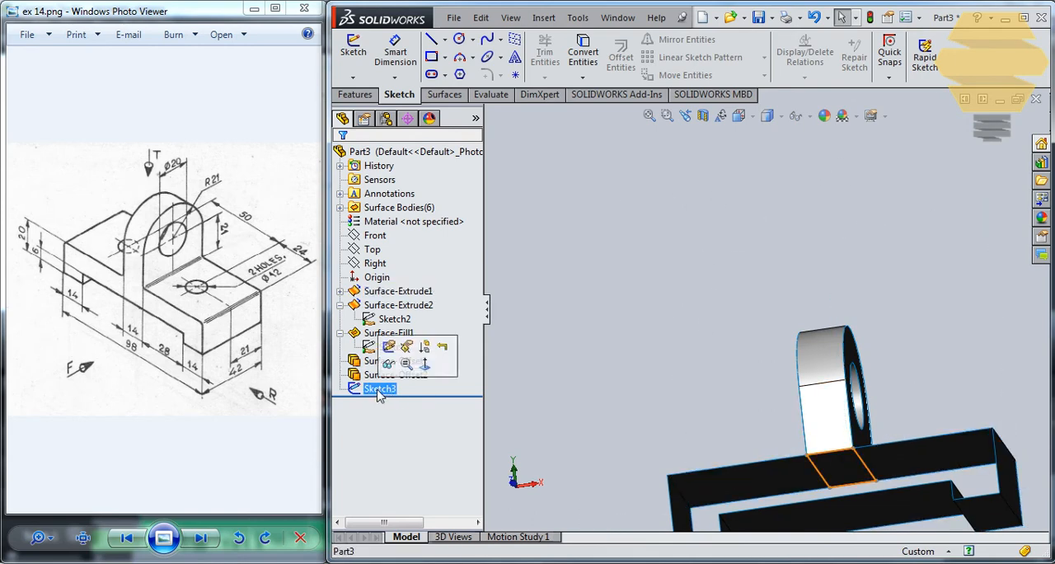
{"action": "left_click", "coordinate": [444, 94]}
{"action": "left_click", "coordinate": [878, 66]}
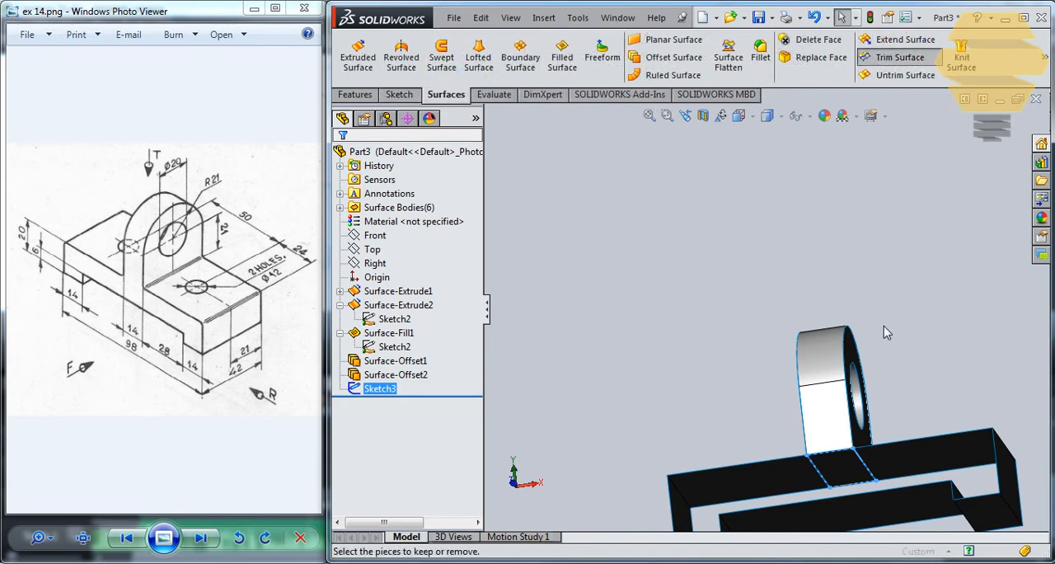
{"action": "left_click", "coordinate": [847, 471]}
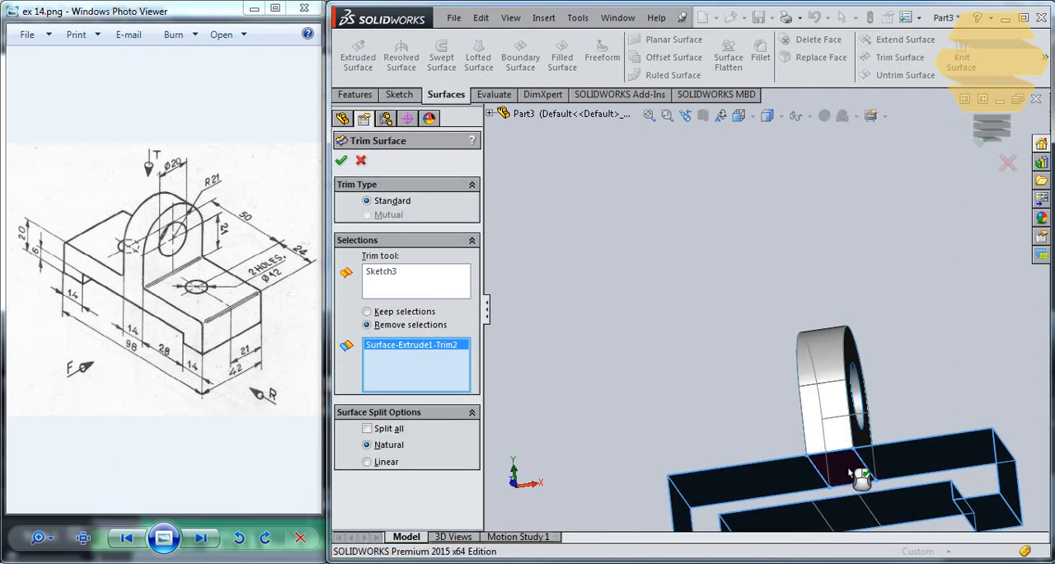
{"action": "left_click", "coordinate": [340, 161]}
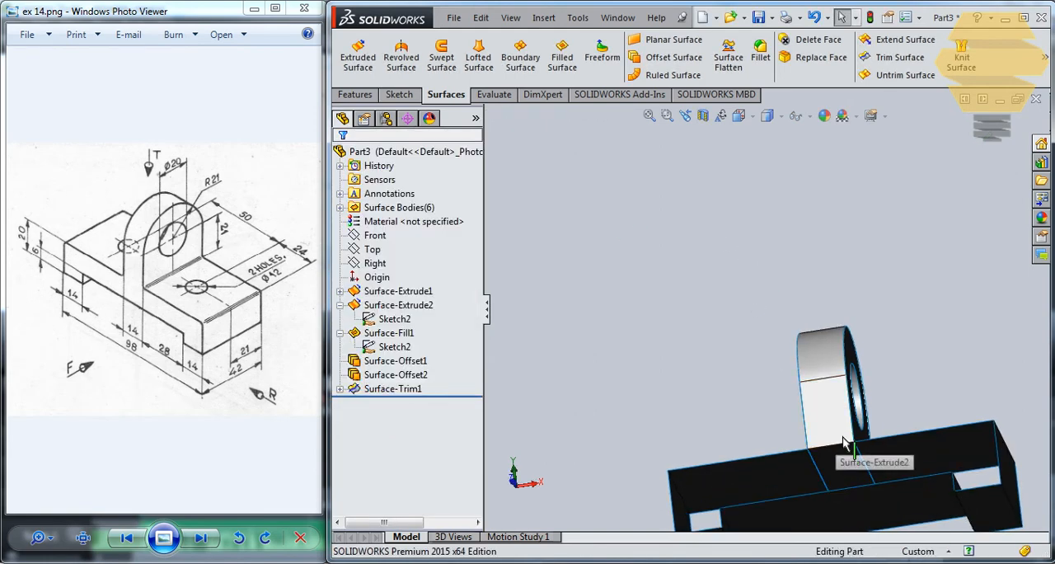
Step: Inspect the lug's fill surface feature and its sketch, and check the trimmed area under the lug
{"action": "left_click", "coordinate": [422, 378]}
{"action": "left_click", "coordinate": [388, 332]}
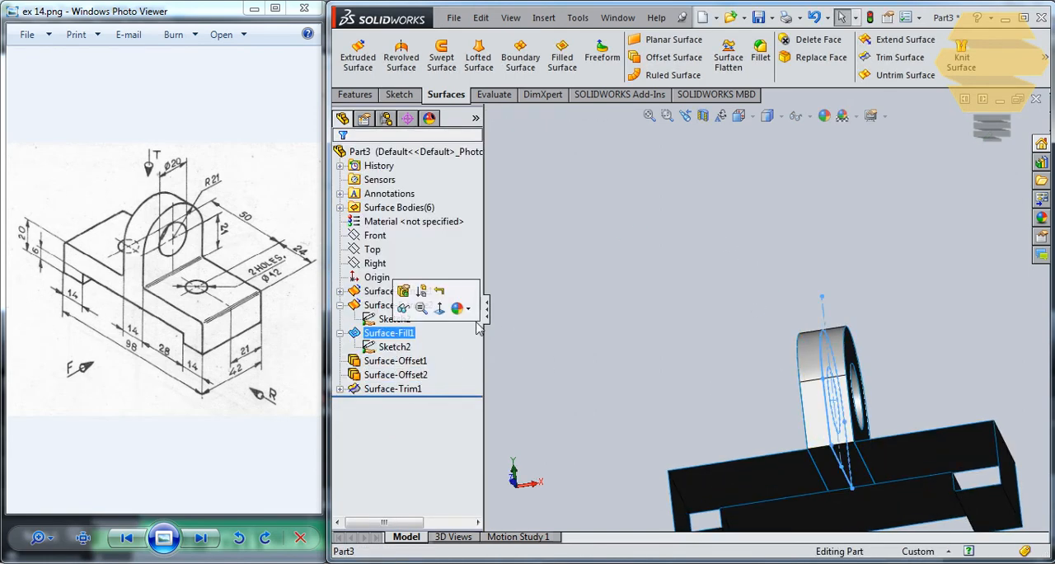
{"action": "left_click", "coordinate": [406, 334]}
{"action": "left_click", "coordinate": [435, 339]}
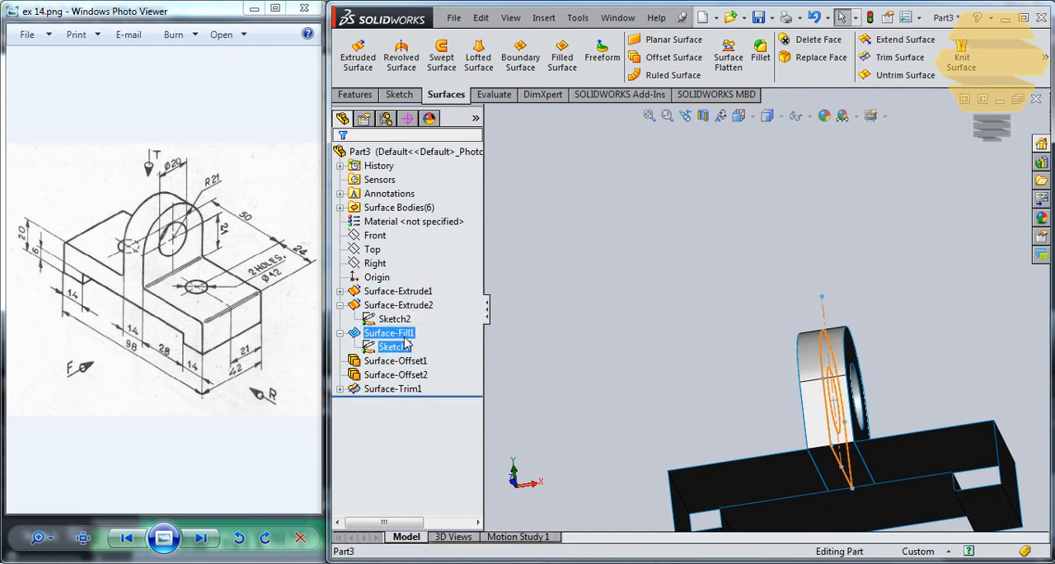
{"action": "left_click", "coordinate": [400, 333]}
{"action": "middle_click_drag", "start_coordinate": [741, 260], "coordinate": [743, 295]}
{"action": "left_click", "coordinate": [742, 296]}
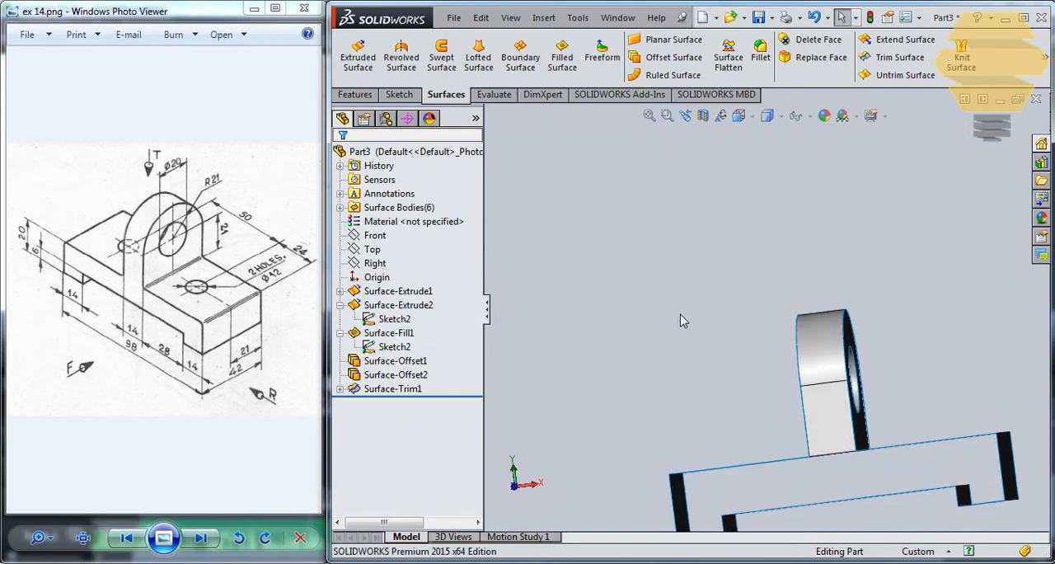
{"action": "middle_click_drag", "start_coordinate": [510, 285], "coordinate": [520, 257]}
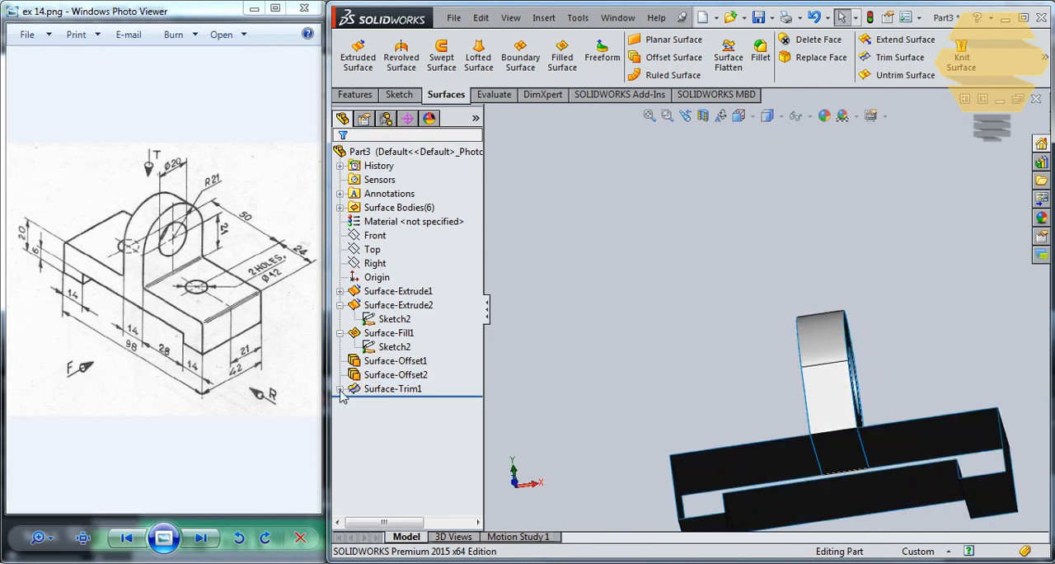
Step: Trim away the remaining surface patch beneath the lug, reusing Sketch3 as the trim tool
{"action": "left_click", "coordinate": [339, 389]}
{"action": "left_click", "coordinate": [388, 402]}
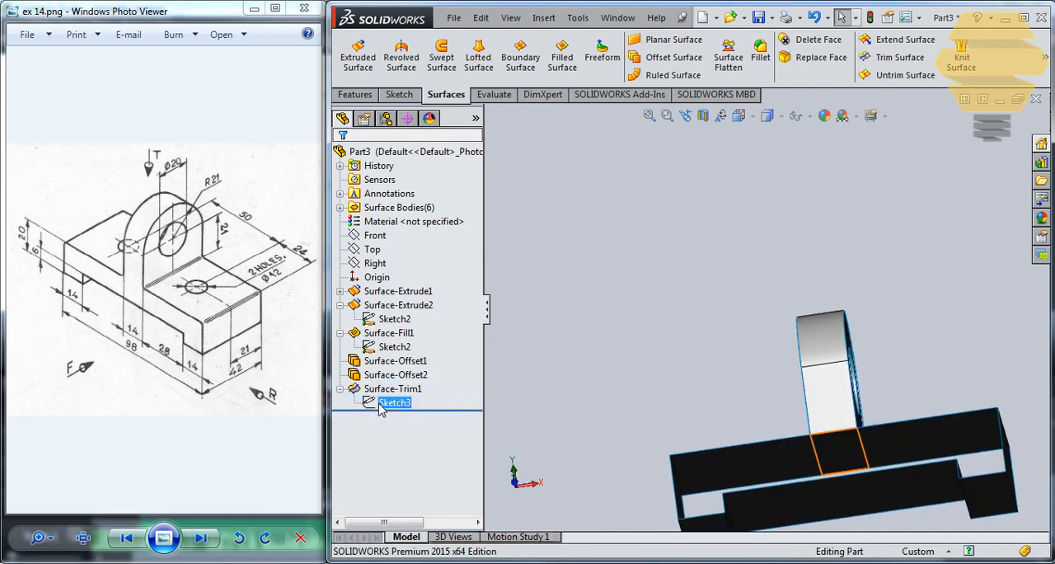
{"action": "left_click", "coordinate": [900, 57]}
{"action": "left_click", "coordinate": [849, 451]}
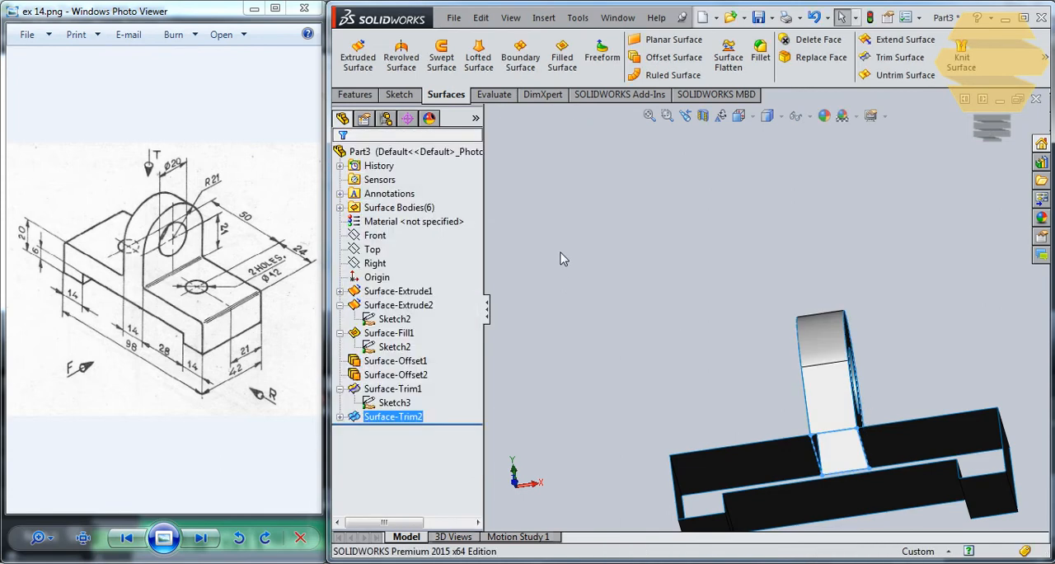
Step: Fill the open side of the base with a Filled Surface bounded by Sketch1 of Surface-Extrude1
{"action": "middle_click_drag", "start_coordinate": [757, 288], "coordinate": [879, 308]}
{"action": "scroll", "coordinate": [879, 307], "scroll_direction": "up", "scroll_amount": 2}
{"action": "middle_click_drag", "start_coordinate": [934, 420], "coordinate": [779, 400]}
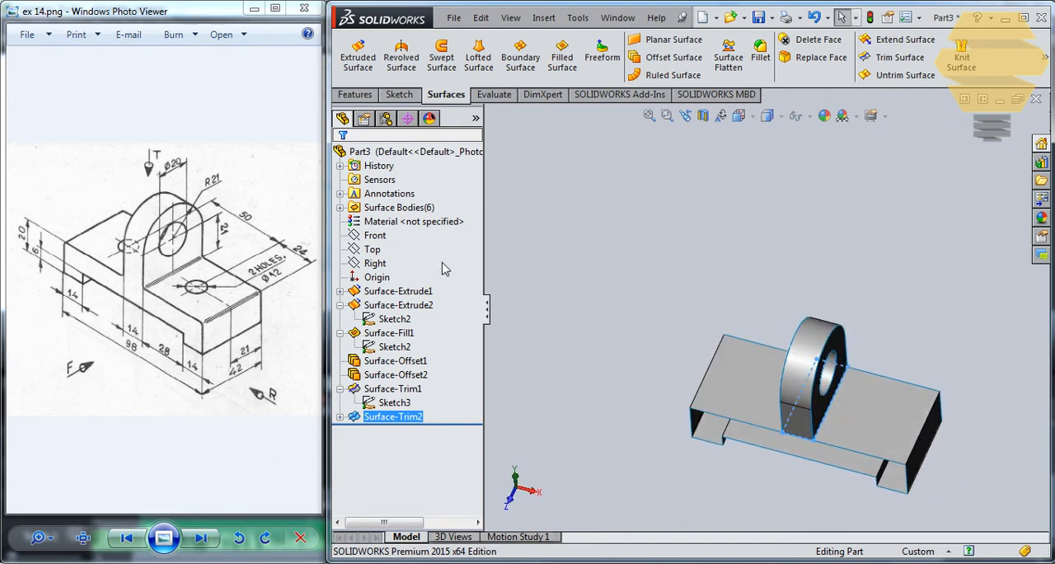
{"action": "left_click", "coordinate": [340, 290]}
{"action": "left_click", "coordinate": [387, 305]}
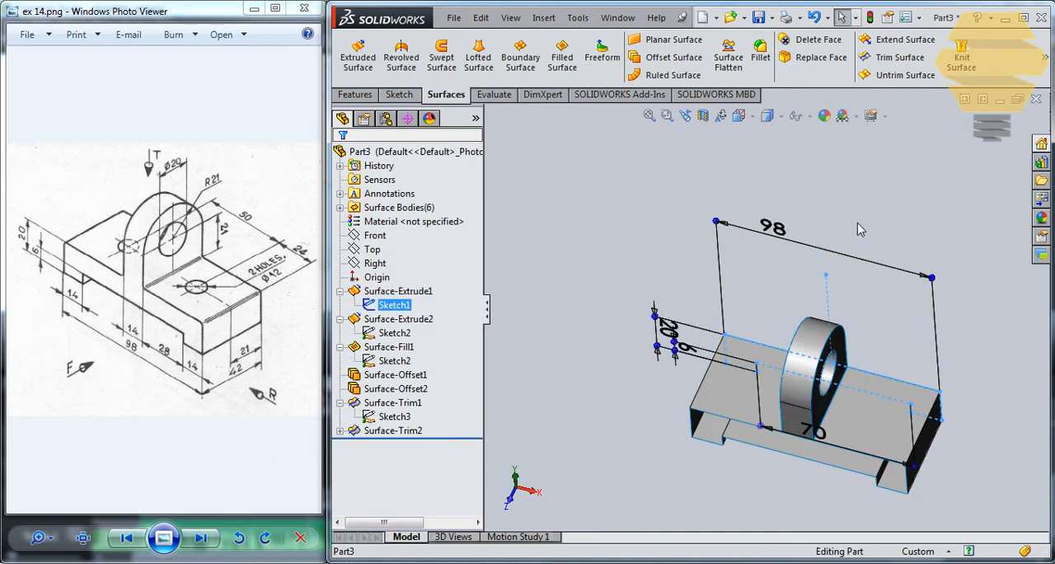
{"action": "mouse_move", "coordinate": [837, 265]}
{"action": "middle_mouse_down"}
{"action": "mouse_move", "coordinate": [768, 289]}
{"action": "mouse_move", "coordinate": [738, 279]}
{"action": "mouse_move", "coordinate": [873, 427]}
{"action": "mouse_move", "coordinate": [801, 332]}
{"action": "middle_mouse_up"}
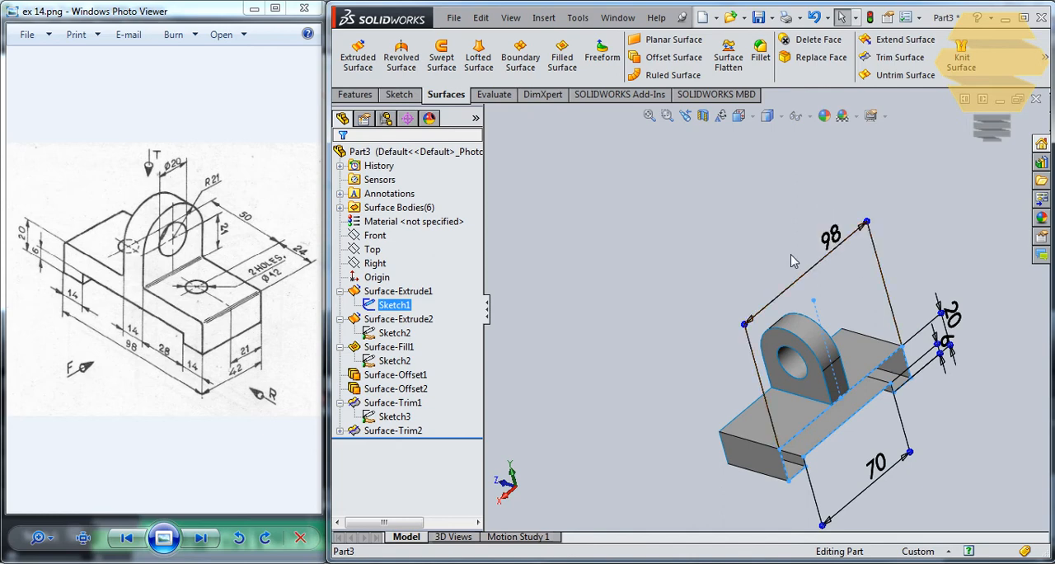
{"action": "left_click", "coordinate": [562, 58]}
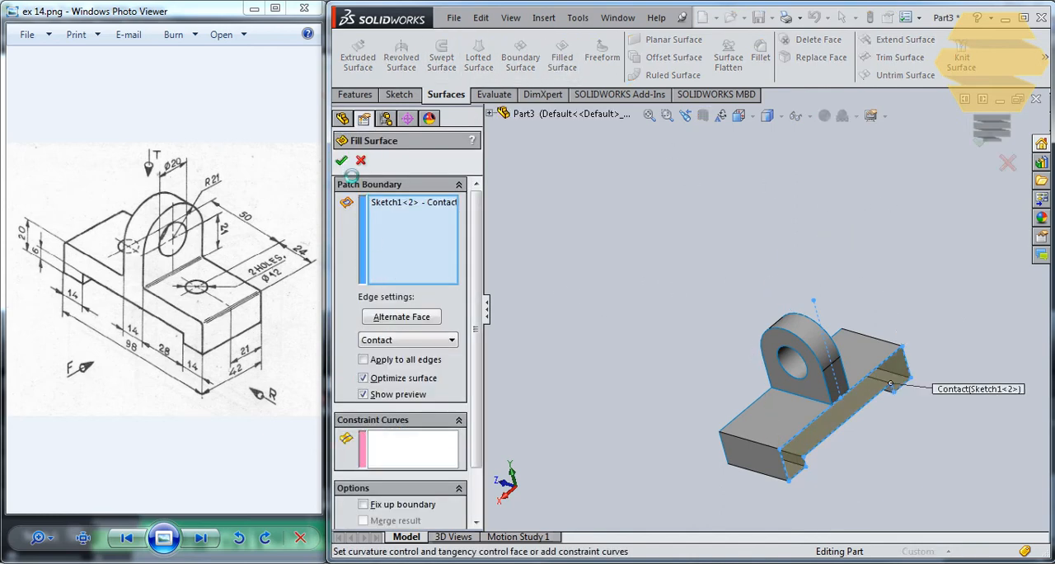
{"action": "left_click", "coordinate": [342, 161]}
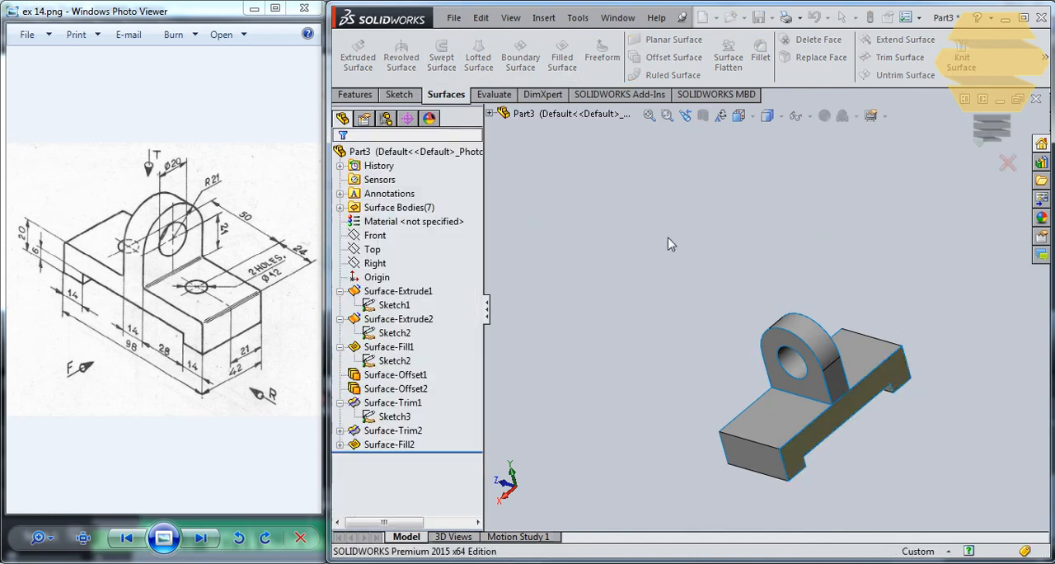
Step: Offset Surface-Fill2 by 42 mm to close the opposite open side of the base
{"action": "left_click", "coordinate": [340, 445]}
{"action": "left_click", "coordinate": [394, 458]}
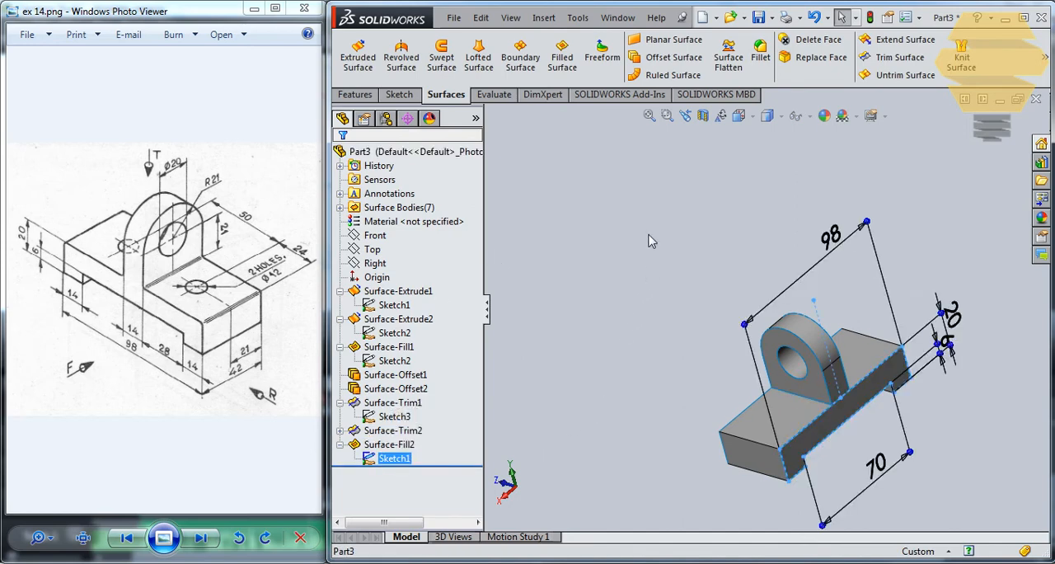
{"action": "left_click", "coordinate": [703, 198]}
{"action": "left_click", "coordinate": [394, 445]}
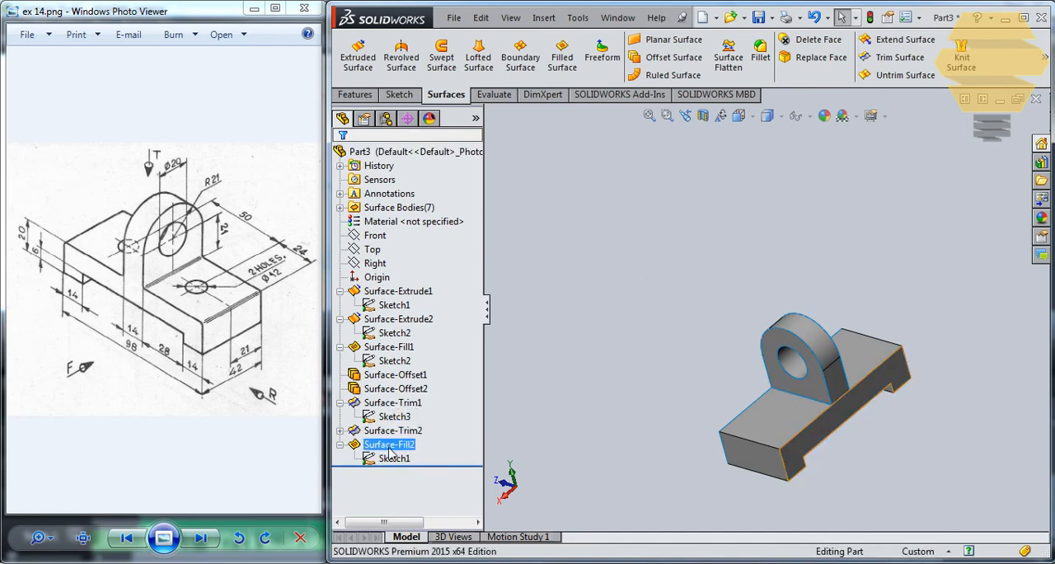
{"action": "left_click", "coordinate": [673, 56]}
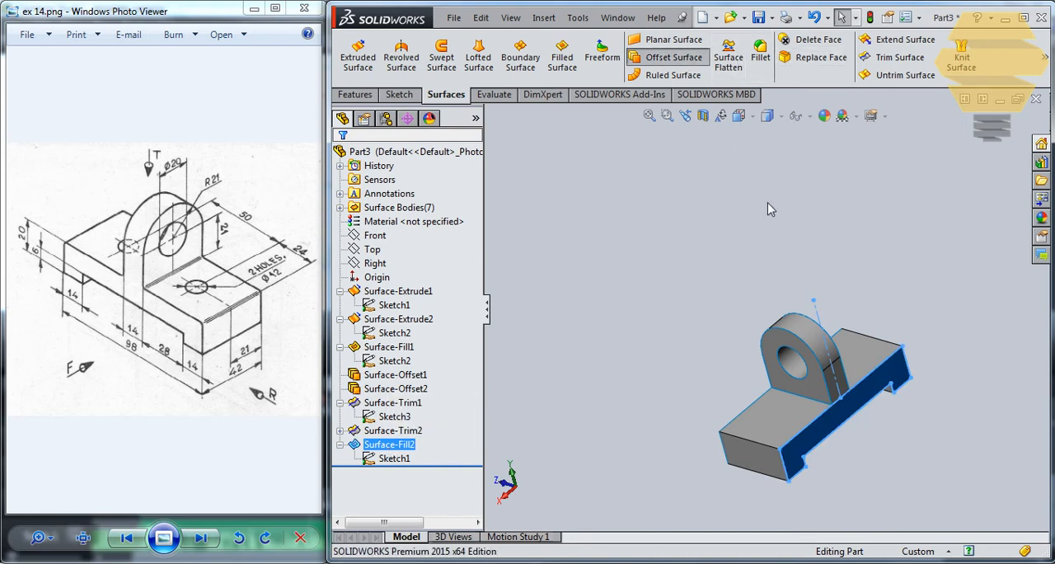
{"action": "middle_click_drag", "start_coordinate": [715, 445], "coordinate": [542, 236]}
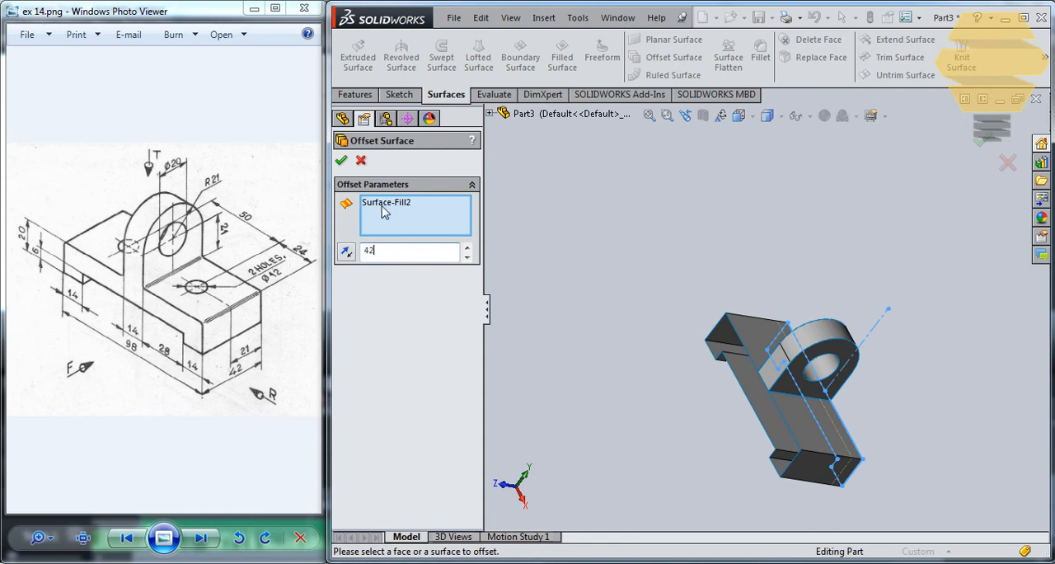
{"action": "left_click", "coordinate": [341, 161]}
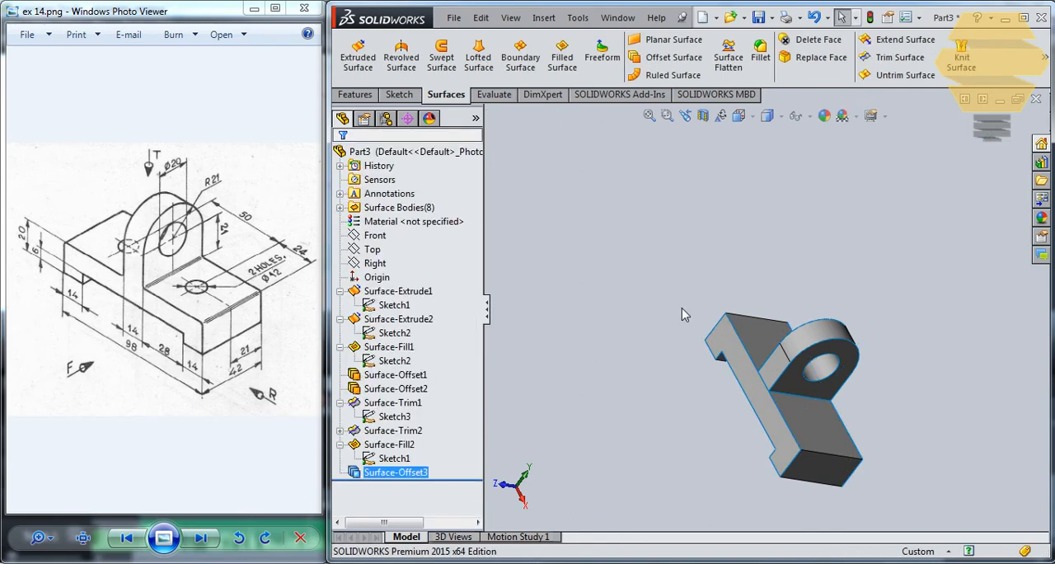
Step: Knit the lug's two side faces, Surface-Offset1 and Surface-Offset2, with the trimmed base surface Surface-Trim1, and check the knitted feature
{"action": "middle_click_drag", "start_coordinate": [682, 314], "coordinate": [770, 404]}
{"action": "middle_click_drag", "start_coordinate": [799, 321], "coordinate": [814, 305]}
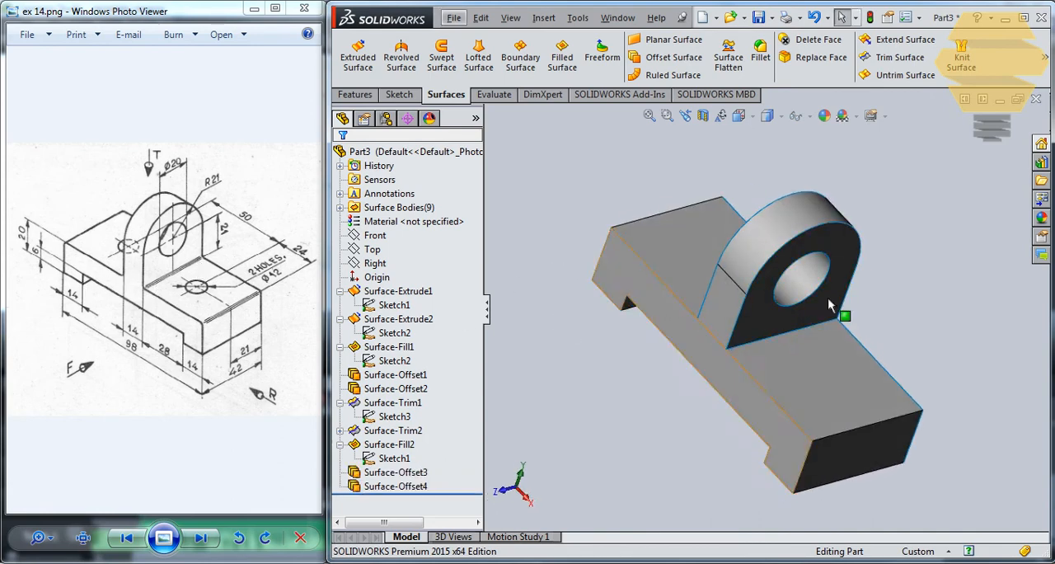
{"action": "left_click", "coordinate": [577, 17]}
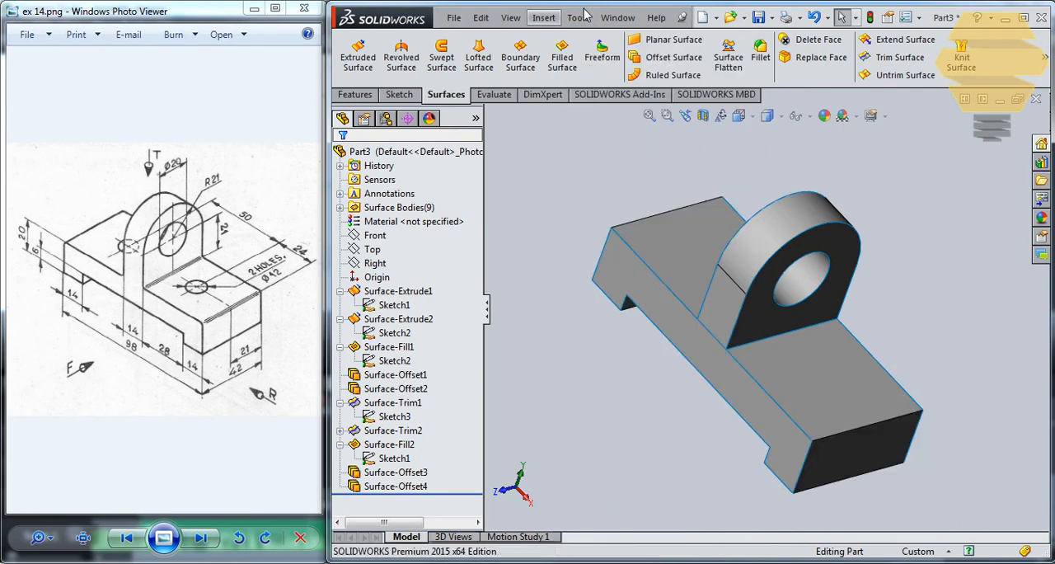
{"action": "left_click", "coordinate": [543, 18]}
{"action": "mouse_move", "coordinate": [675, 139]}
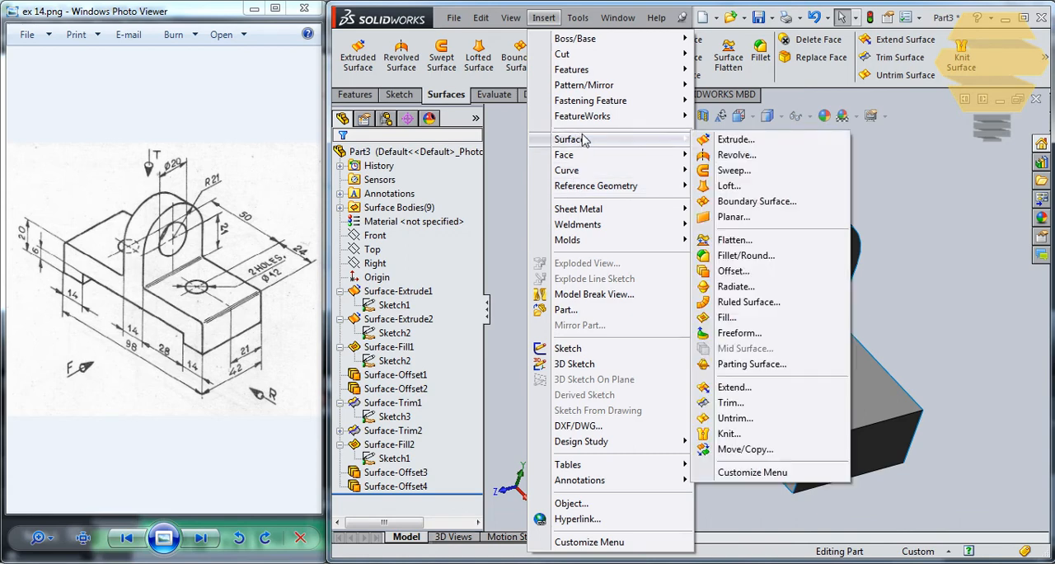
{"action": "left_click", "coordinate": [737, 434]}
{"action": "left_click", "coordinate": [827, 317]}
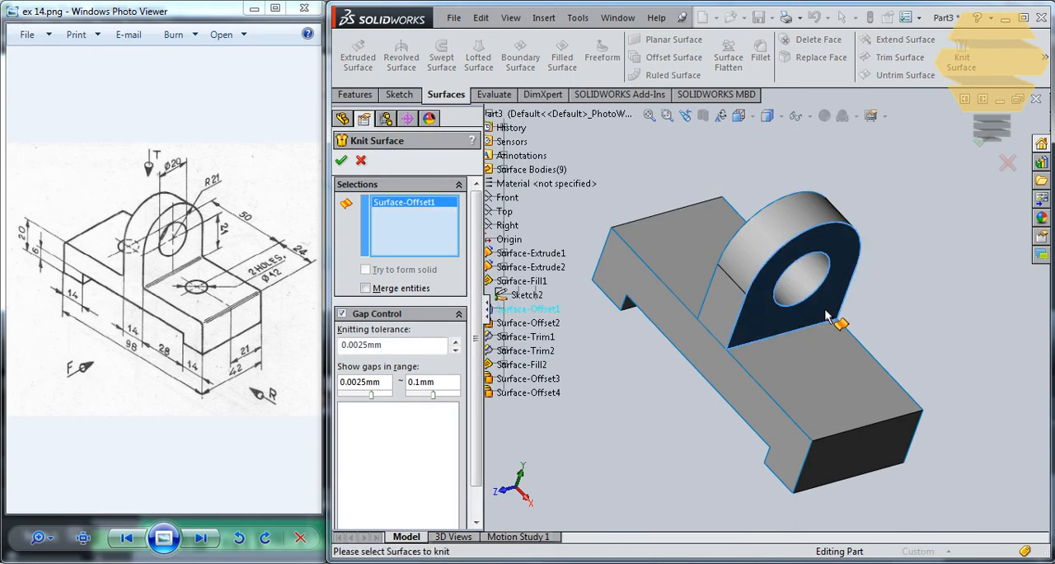
{"action": "left_click", "coordinate": [828, 349]}
{"action": "middle_click_drag", "start_coordinate": [608, 261], "coordinate": [758, 295]}
{"action": "left_click", "coordinate": [748, 302]}
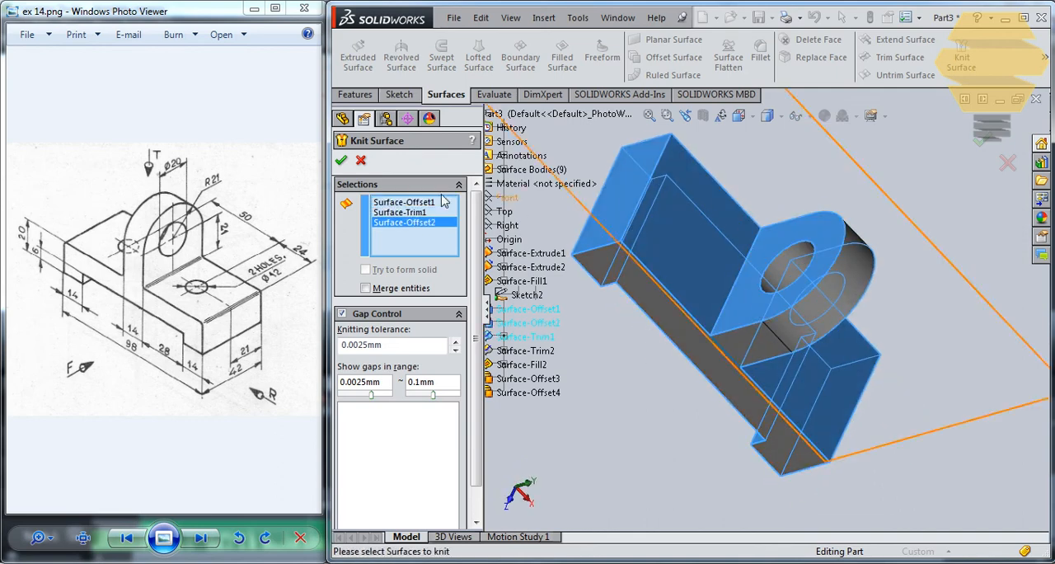
{"action": "middle_click_drag", "start_coordinate": [749, 252], "coordinate": [799, 152]}
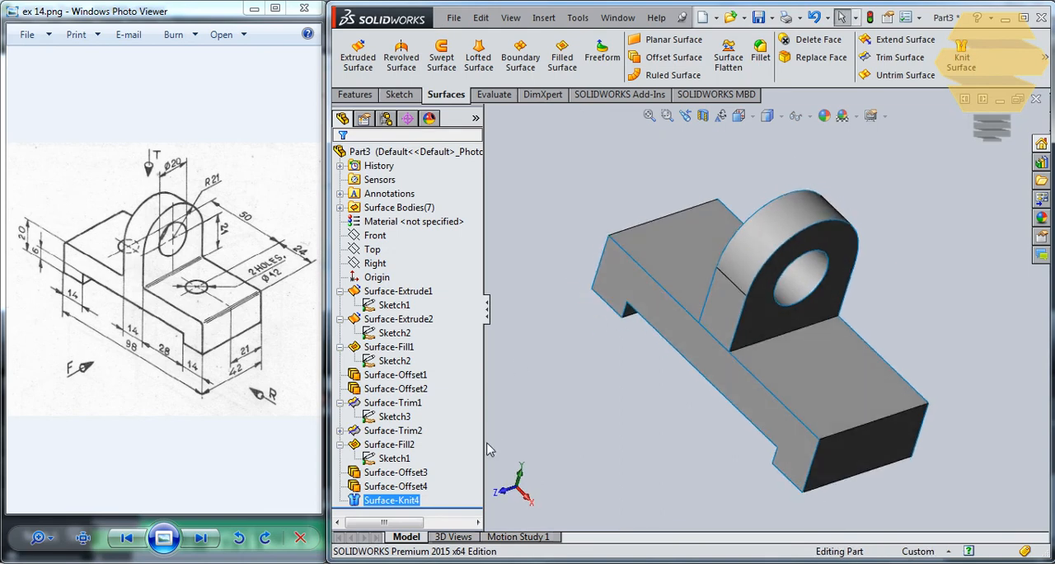
{"action": "left_click", "coordinate": [404, 502]}
{"action": "middle_click_drag", "start_coordinate": [814, 367], "coordinate": [852, 326]}
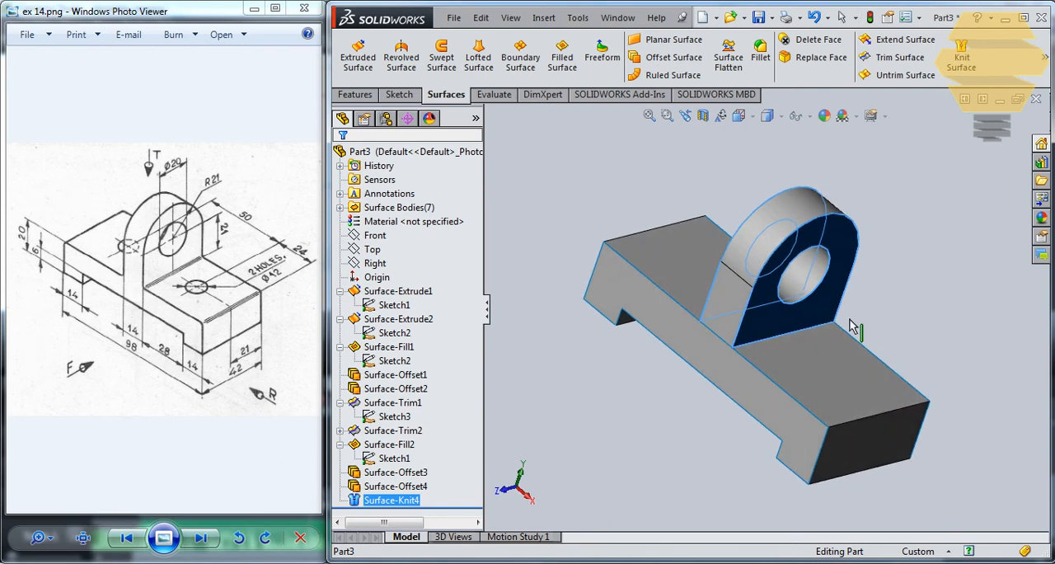
{"action": "left_click", "coordinate": [832, 165]}
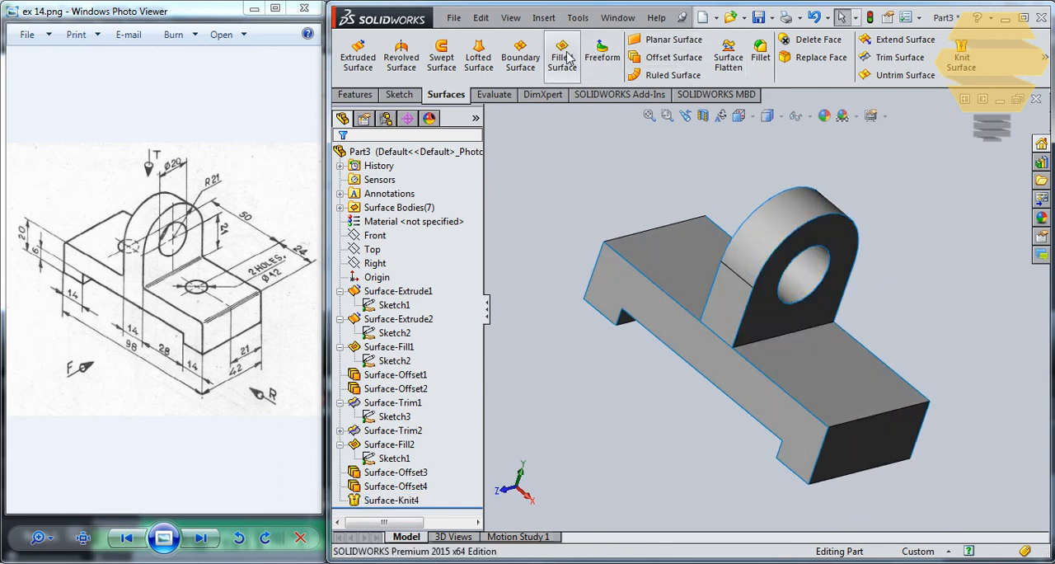
Step: Add a 3 mm fillet to the lug's Surface-Offset1 face and the base's top face beside it
{"action": "left_click", "coordinate": [760, 55]}
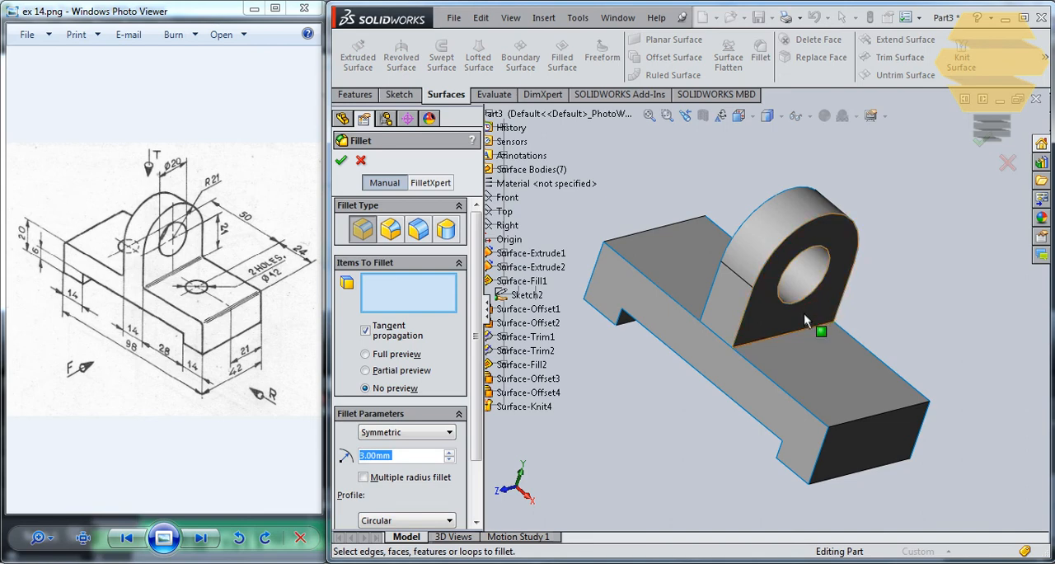
{"action": "left_click", "coordinate": [806, 311]}
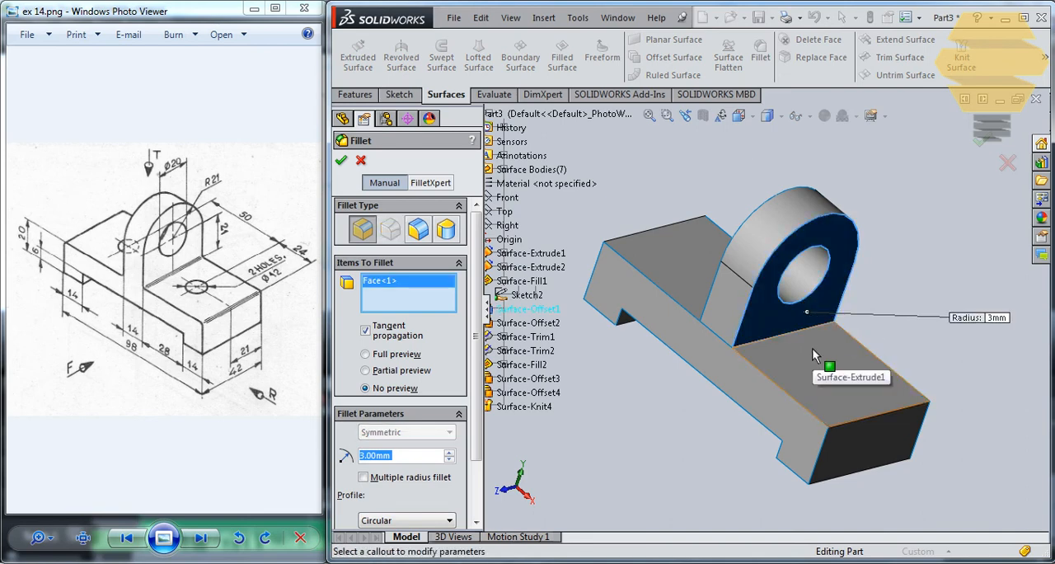
{"action": "left_click", "coordinate": [811, 347]}
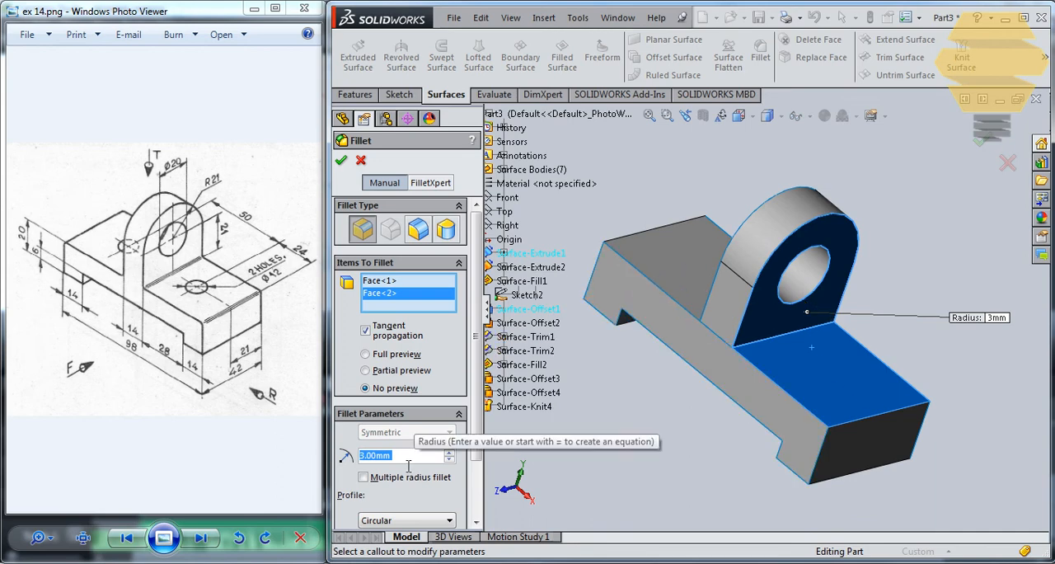
{"action": "left_click", "coordinate": [341, 161]}
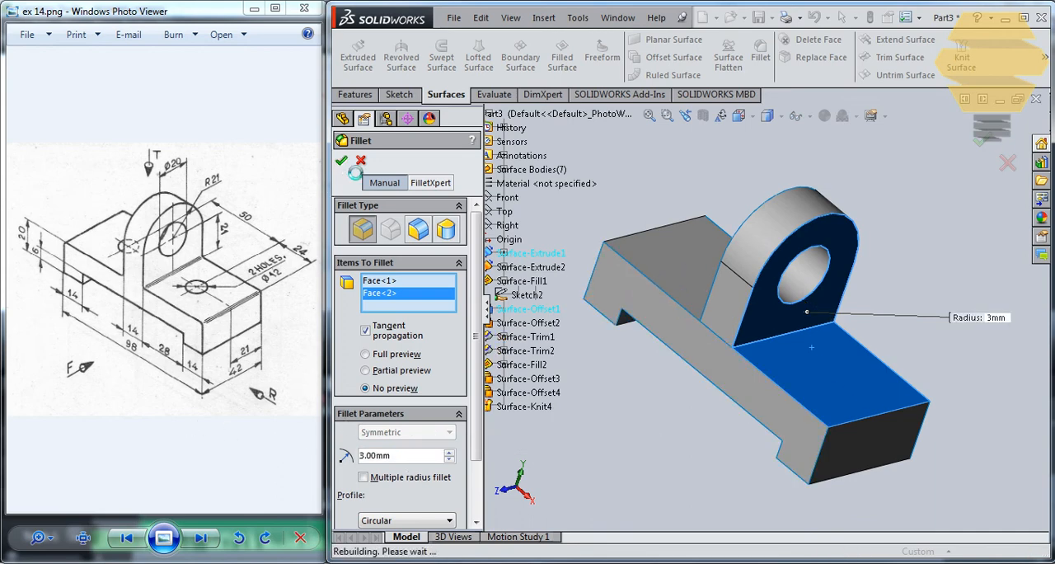
{"action": "middle_click_drag", "start_coordinate": [739, 320], "coordinate": [930, 437]}
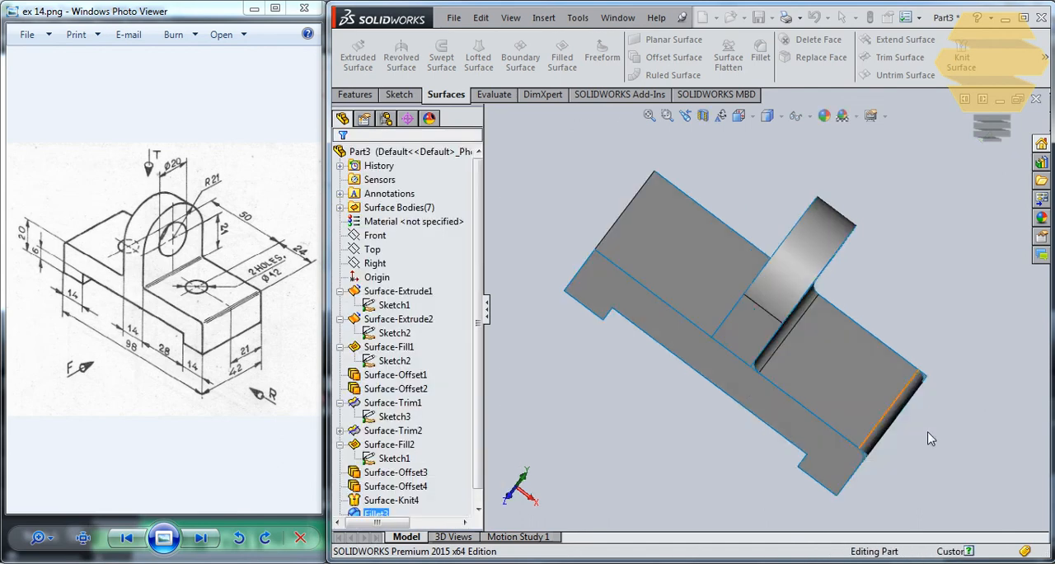
Step: Add a matching 3 mm circular-profile fillet to the lug's Surface-Offset2 face and the top face on the other side
{"action": "middle_click_drag", "start_coordinate": [777, 354], "coordinate": [763, 329]}
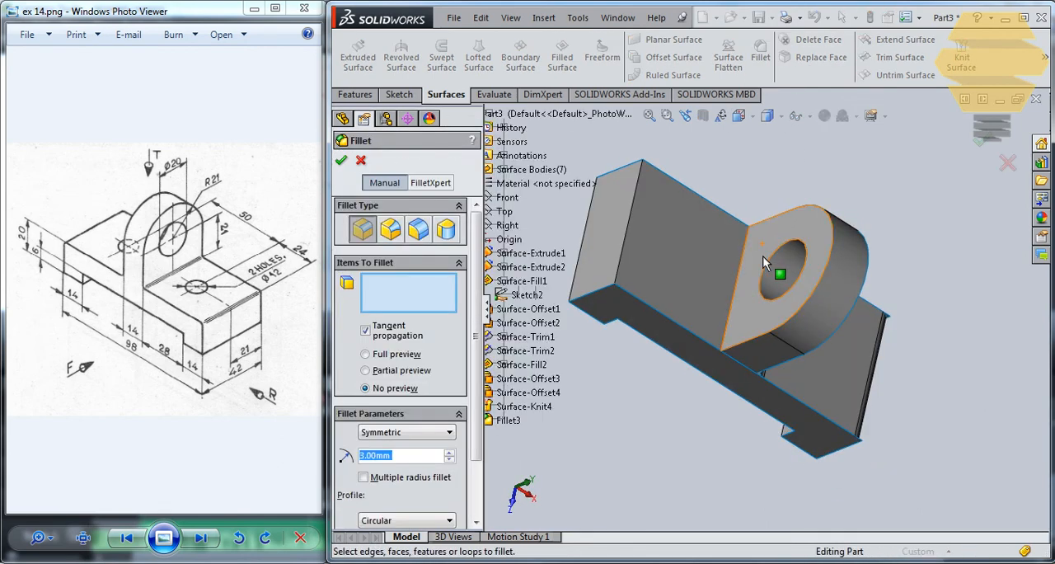
{"action": "left_click", "coordinate": [762, 255]}
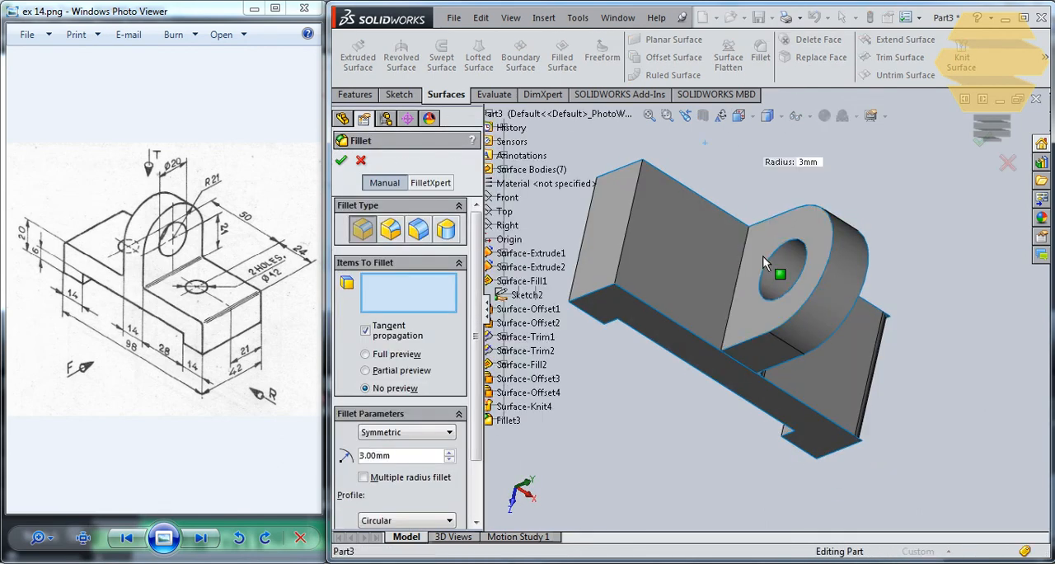
{"action": "left_click", "coordinate": [691, 245]}
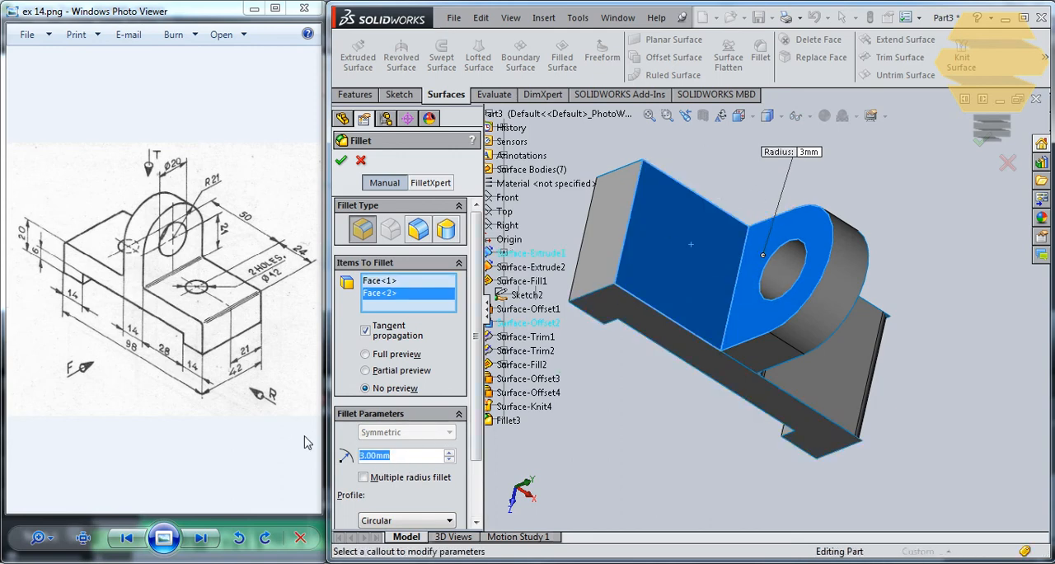
{"action": "scroll", "coordinate": [476, 391], "scroll_direction": "down", "scroll_amount": 3}
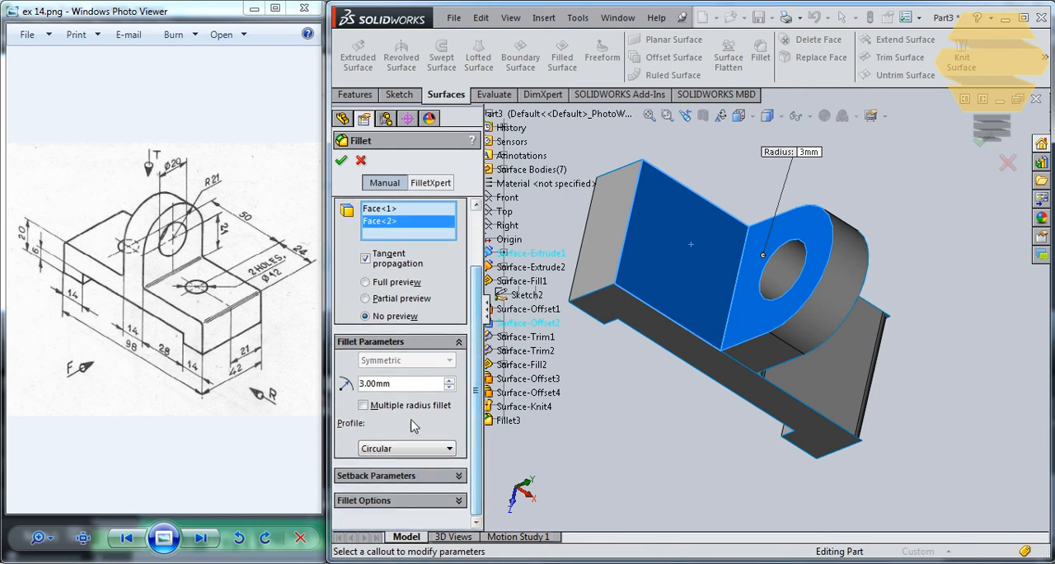
{"action": "left_click", "coordinate": [343, 160]}
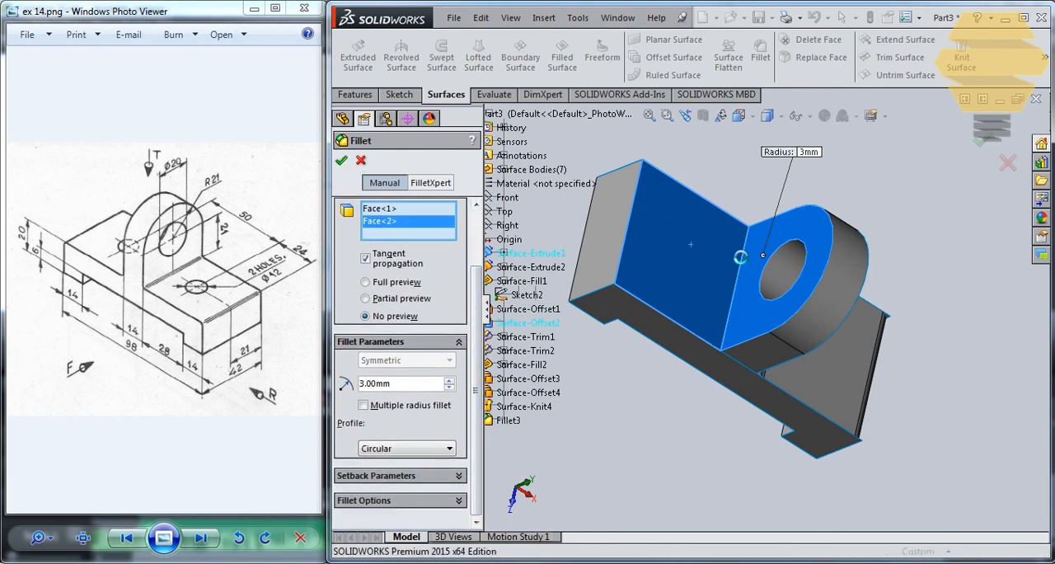
{"action": "middle_click_drag", "start_coordinate": [760, 216], "coordinate": [771, 303]}
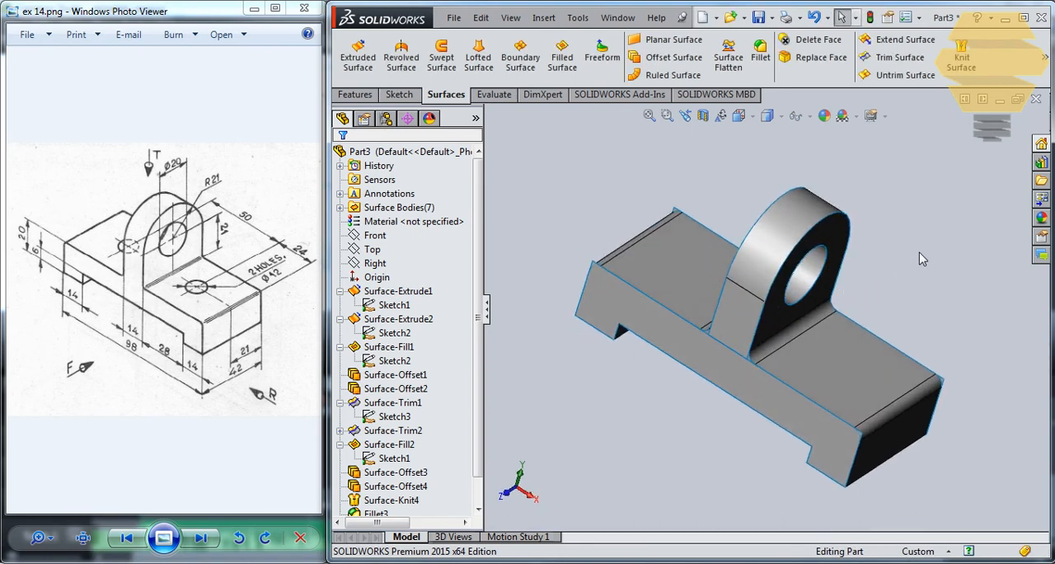